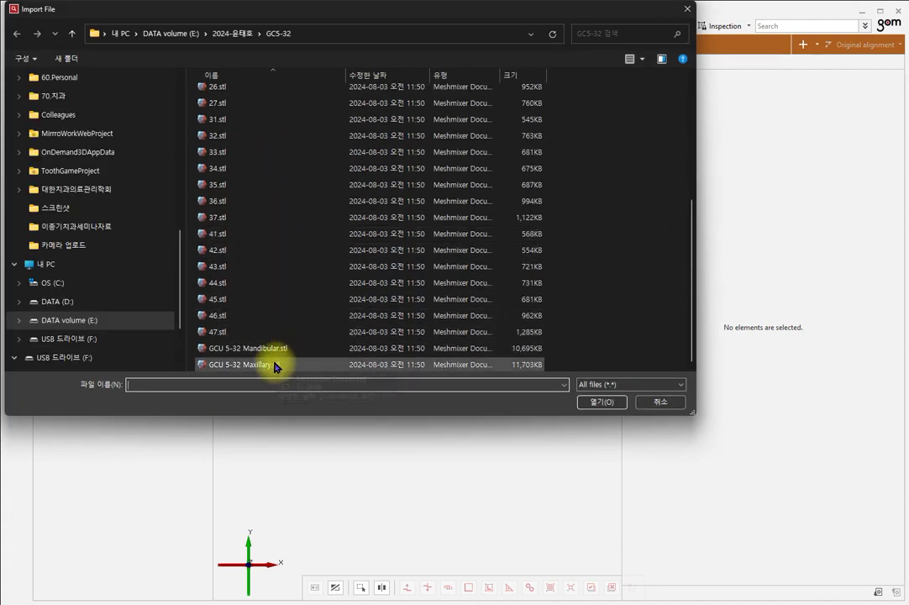
Import GCU 5-32 Maxillary.stl as a CAD body in the default unit (mm)
click(276, 366)
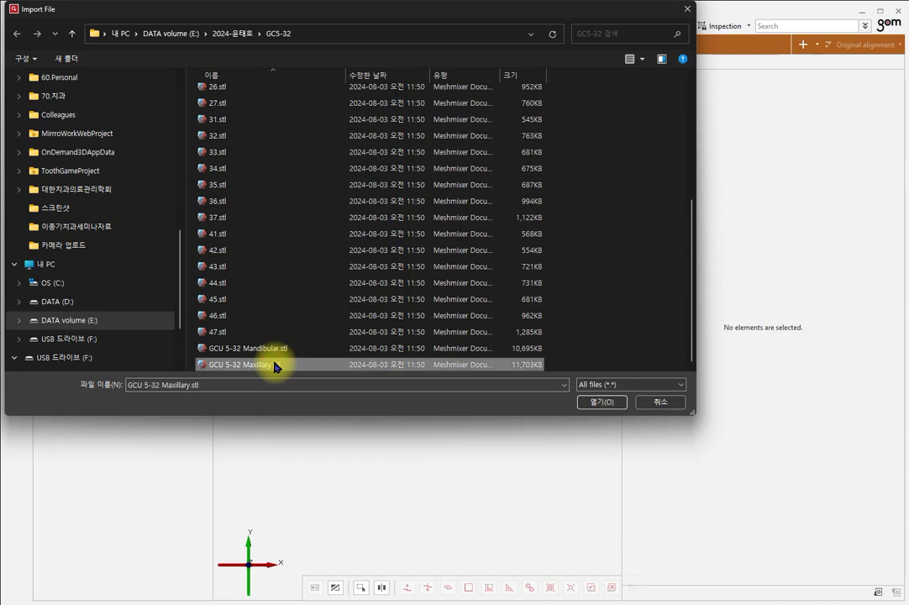
click(590, 407)
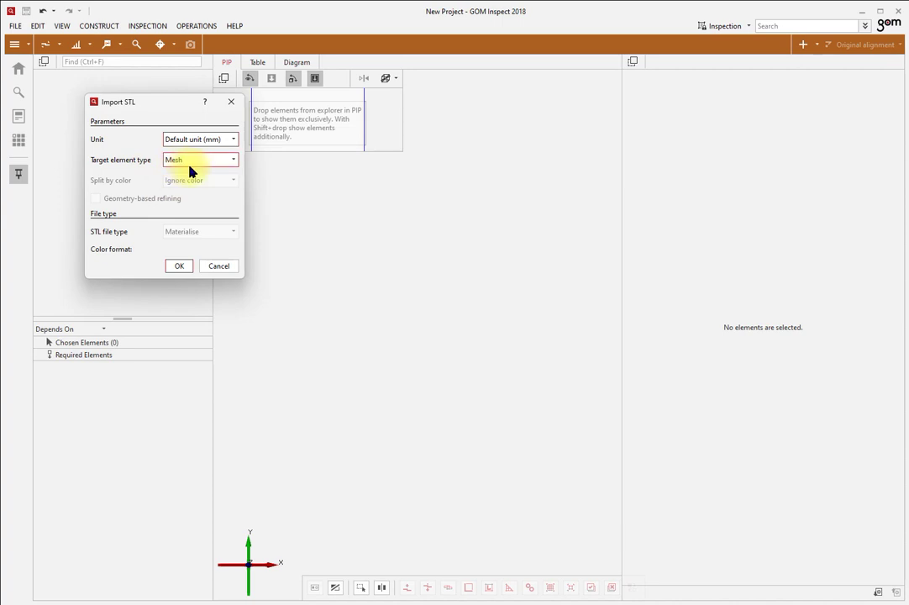
click(180, 163)
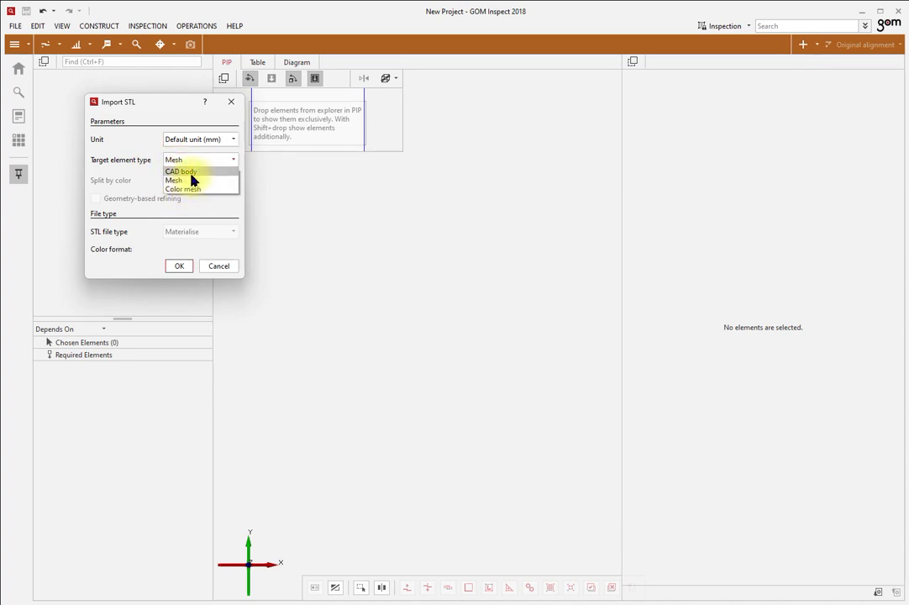
click(191, 172)
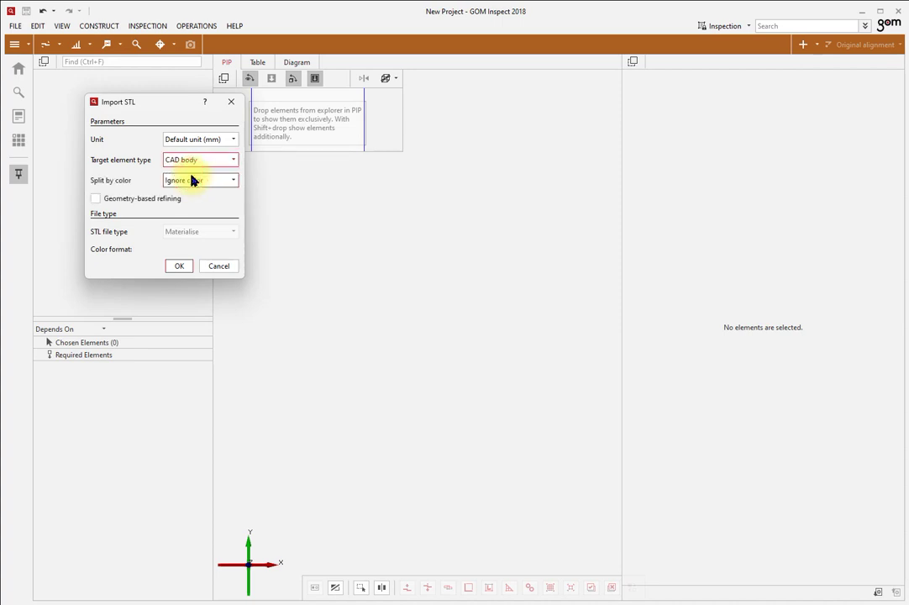
click(186, 266)
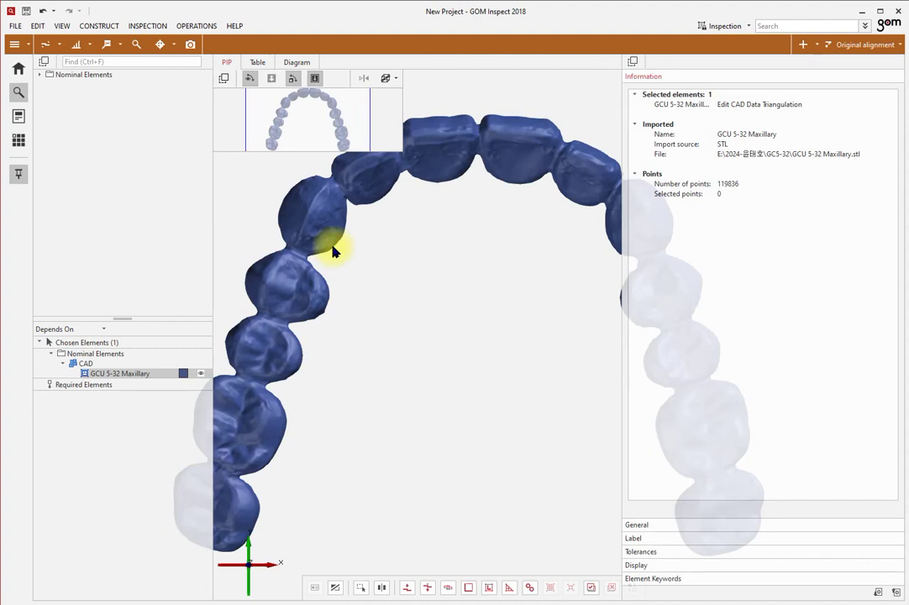
Examine the whole imported maxillary arch, including the front surfaces of the teeth
scroll(333, 251, down, 2)
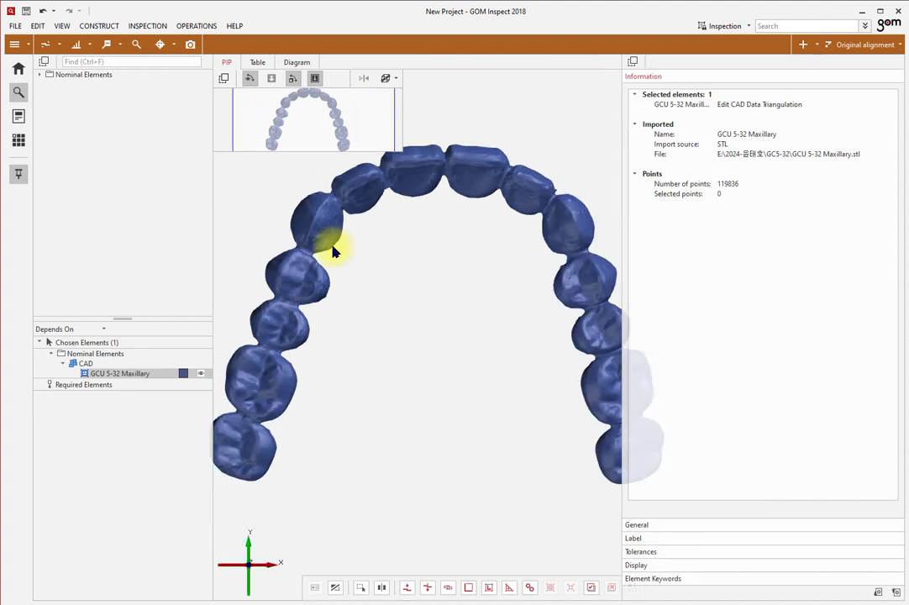
scroll(333, 251, down, 2)
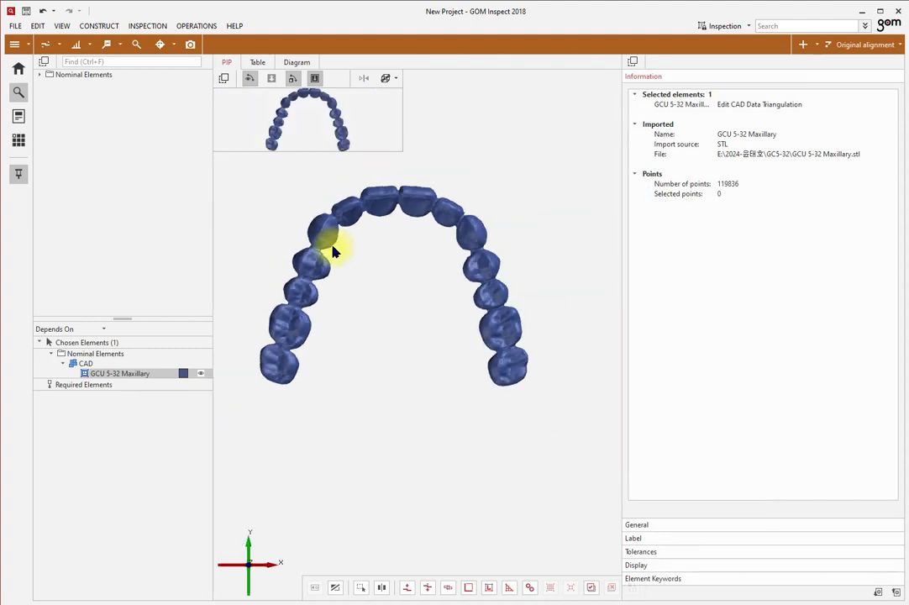
scroll(333, 251, up, 1)
scroll(333, 252, down, 2)
scroll(334, 251, up, 3)
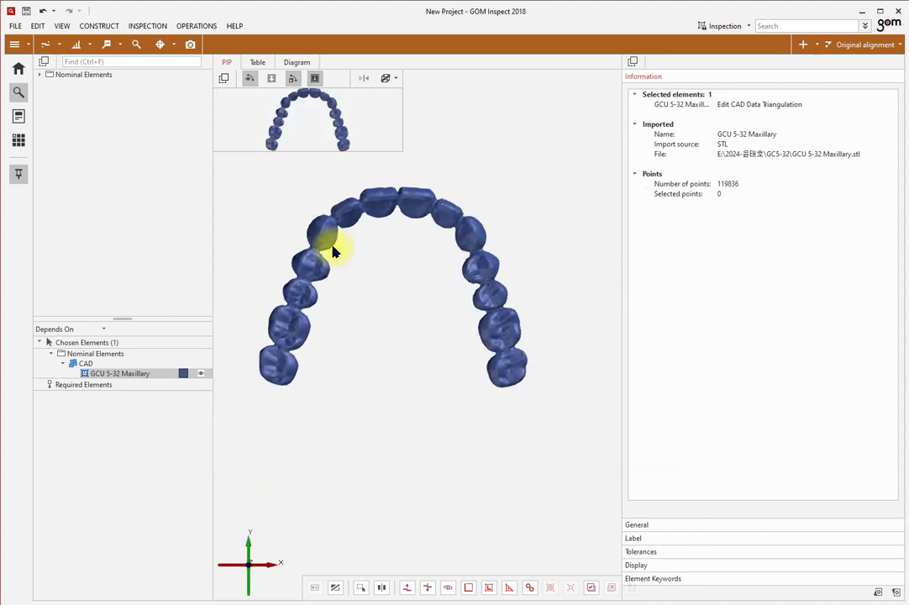
scroll(334, 251, down, 2)
drag(336, 245, 345, 331)
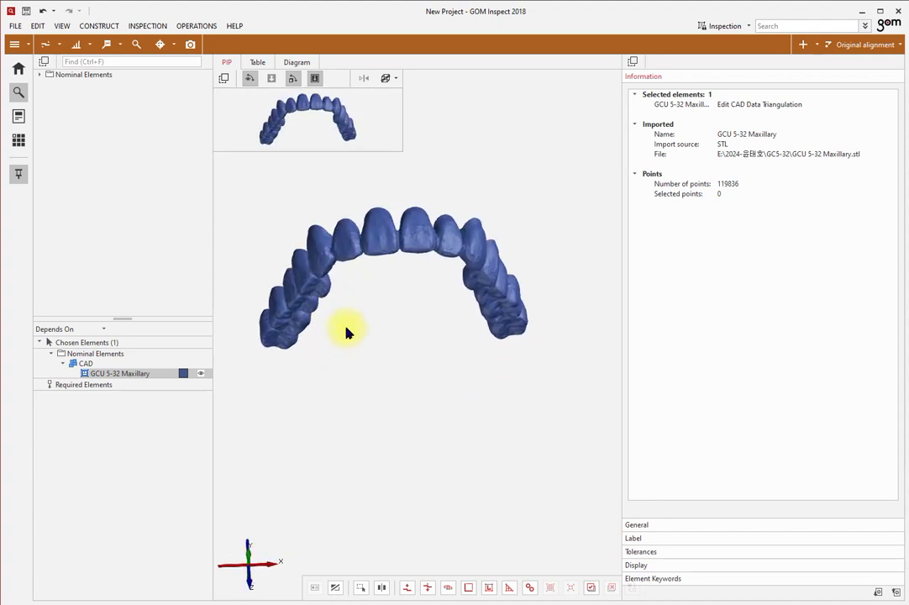
Import the single tooth file 12.stl with Mesh as the target element type
click(13, 26)
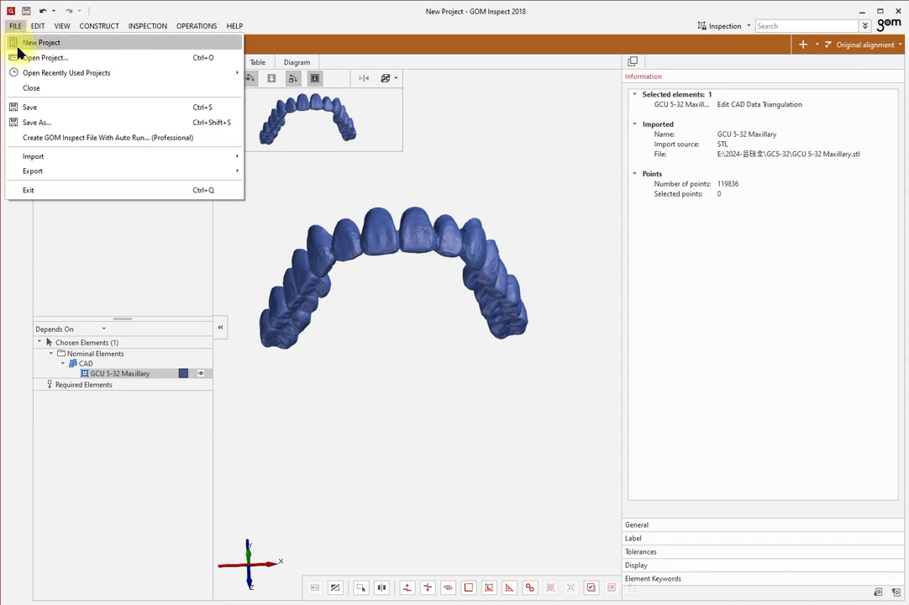
mouse_move(37, 156)
click(293, 160)
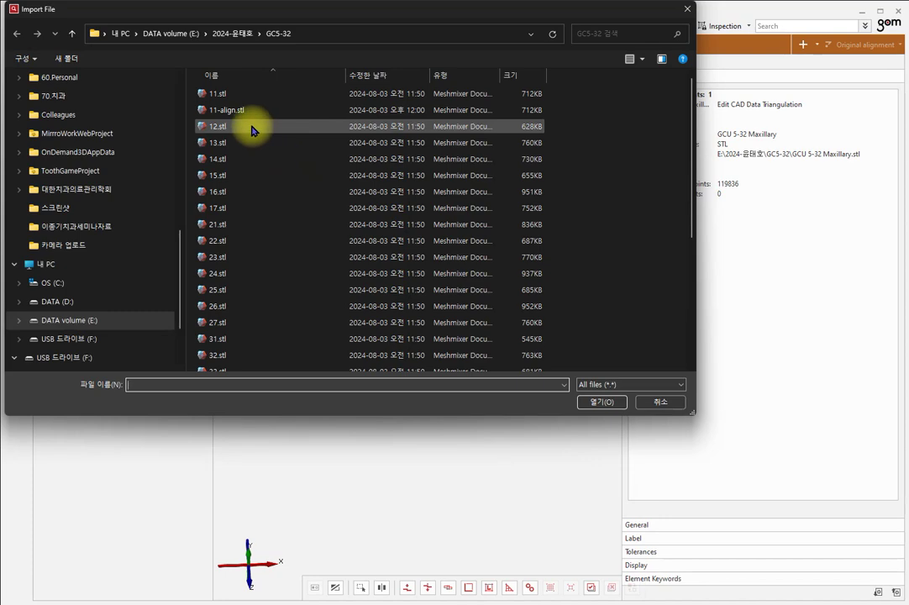
click(252, 130)
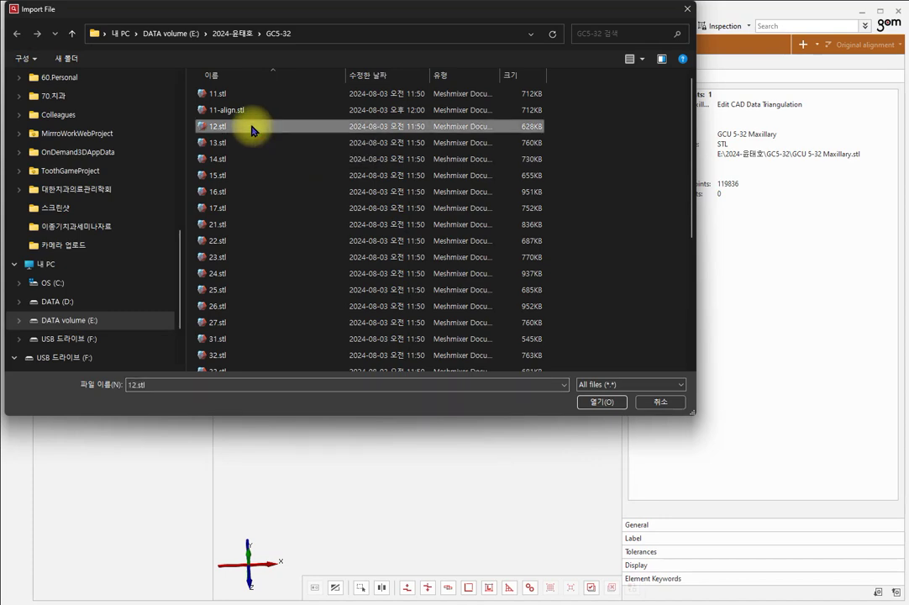
click(611, 403)
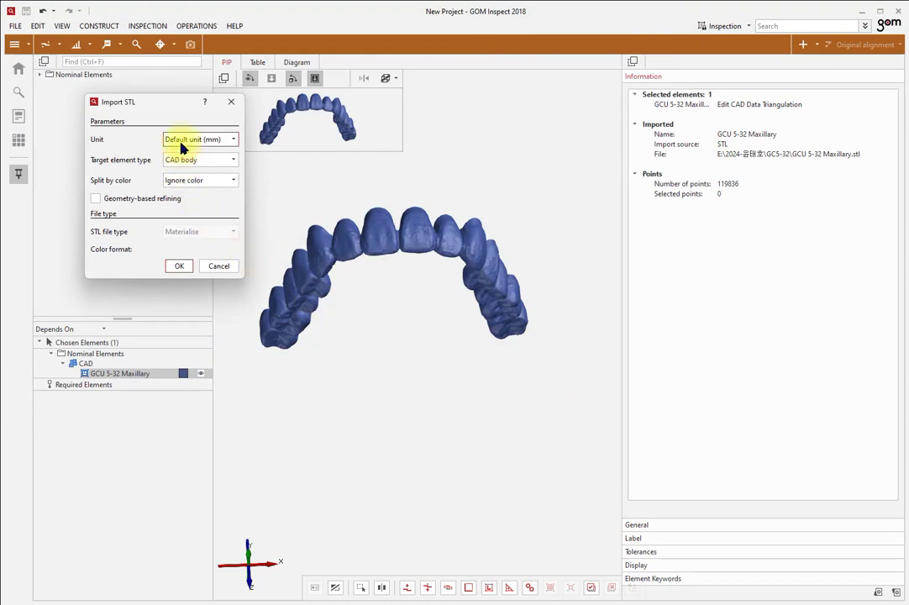
click(180, 160)
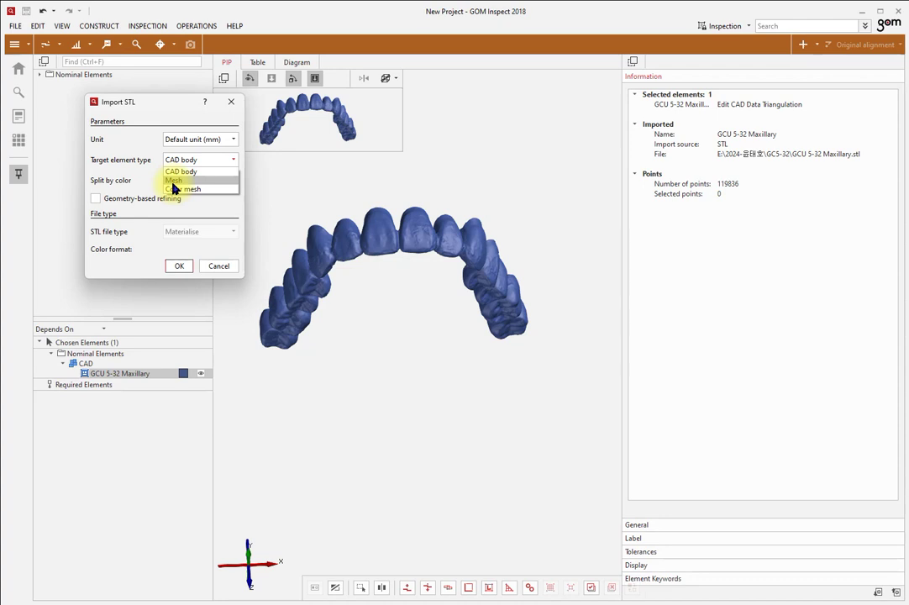
click(173, 181)
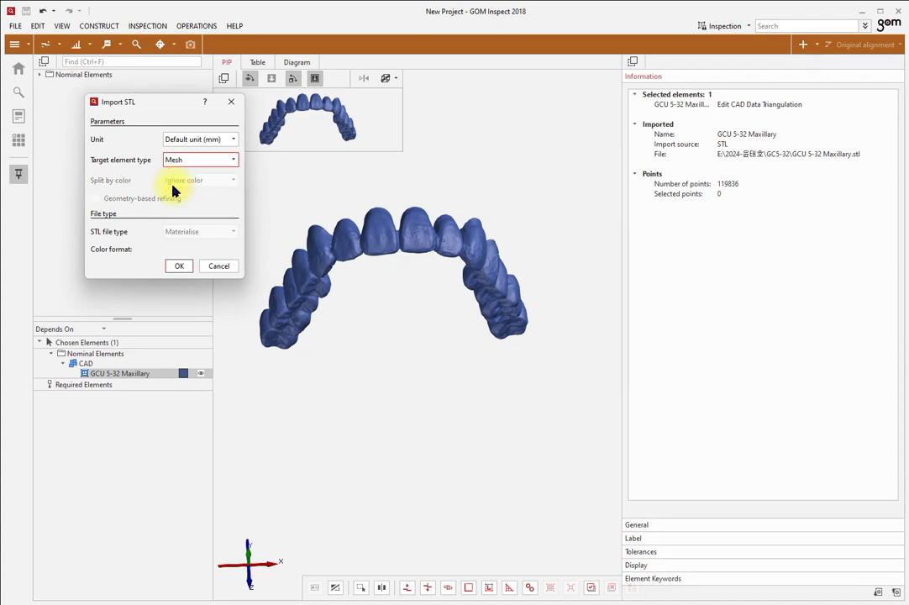
click(179, 267)
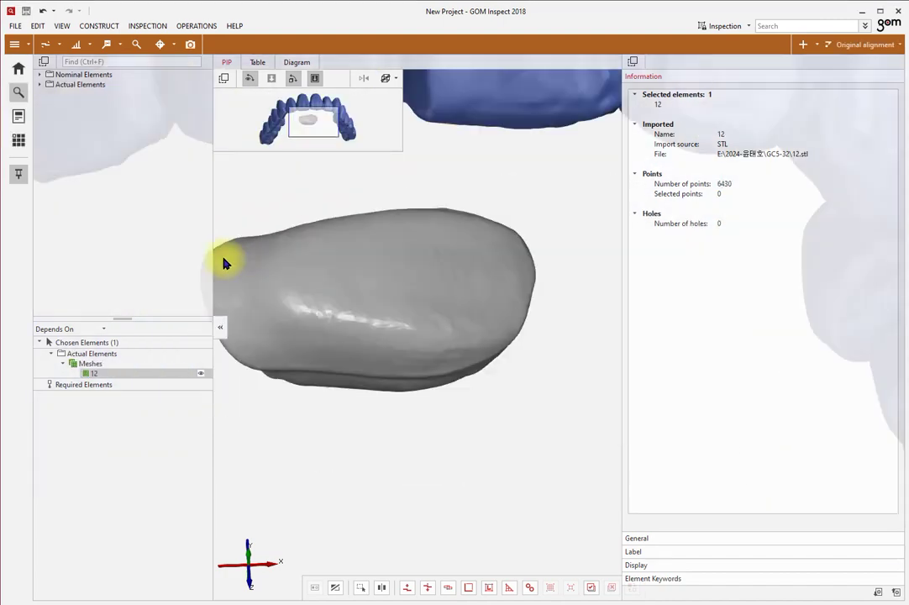
Create a Prealignment of mesh 12 to all CAD groups with short search time and additional best-fit
scroll(225, 264, down, 5)
drag(230, 258, 379, 314)
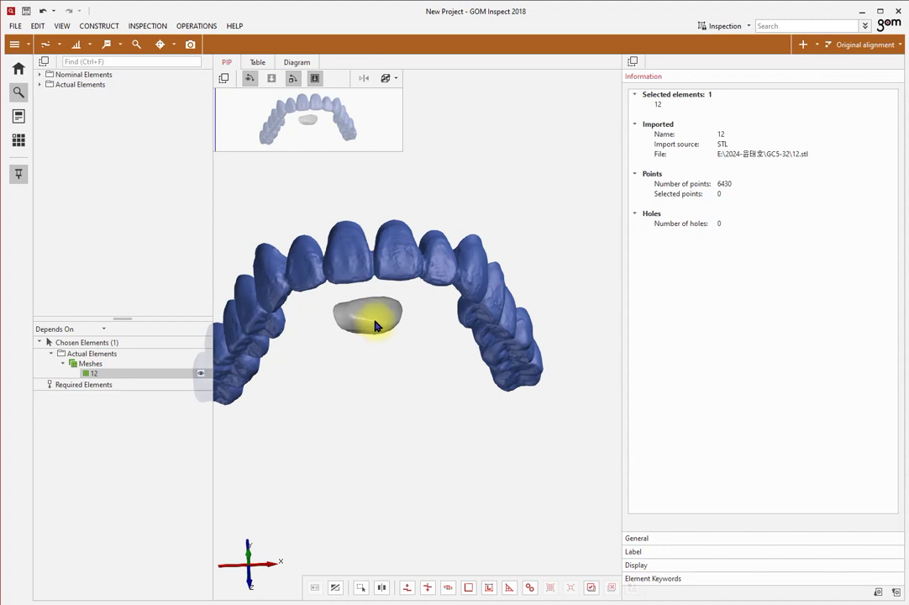
drag(358, 290, 351, 265)
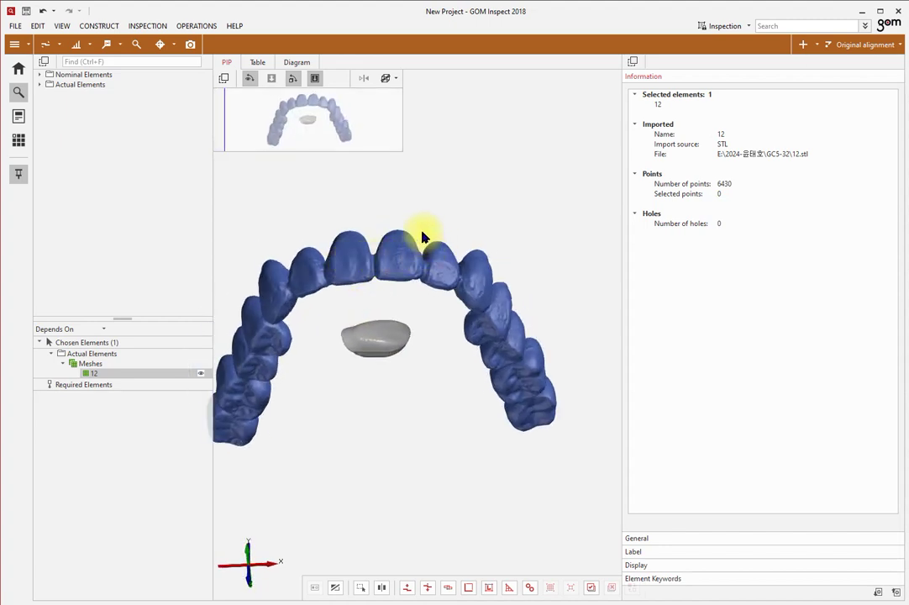
click(803, 47)
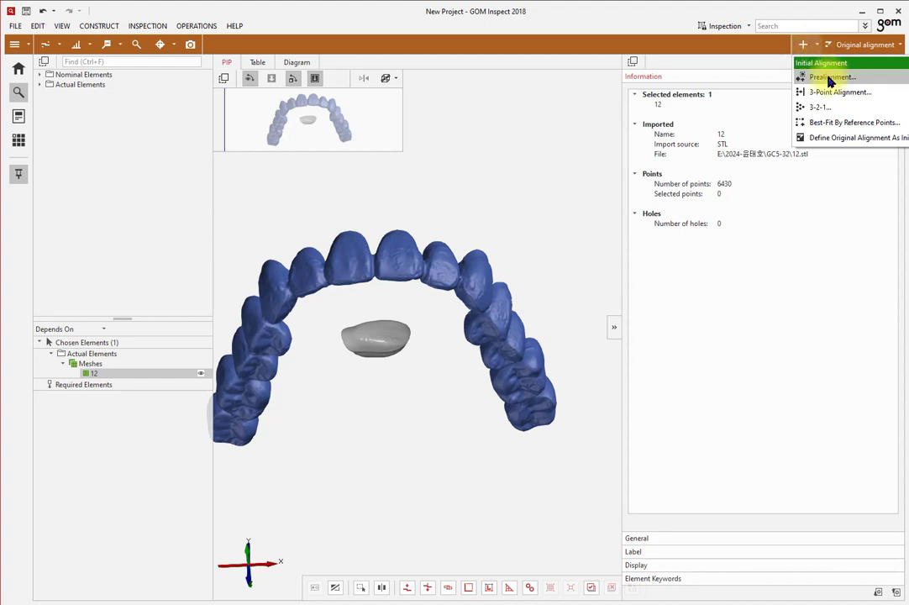
click(827, 78)
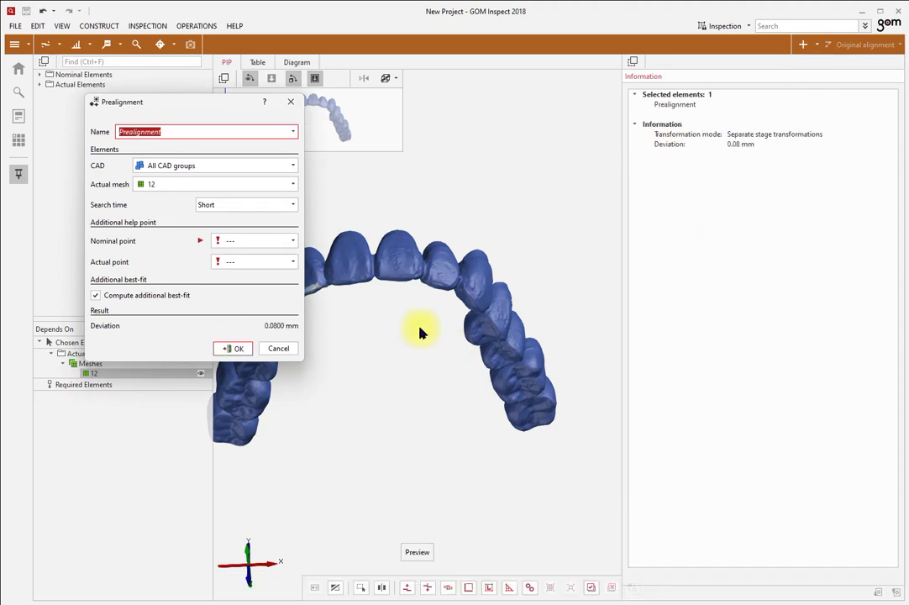
drag(414, 300, 463, 294)
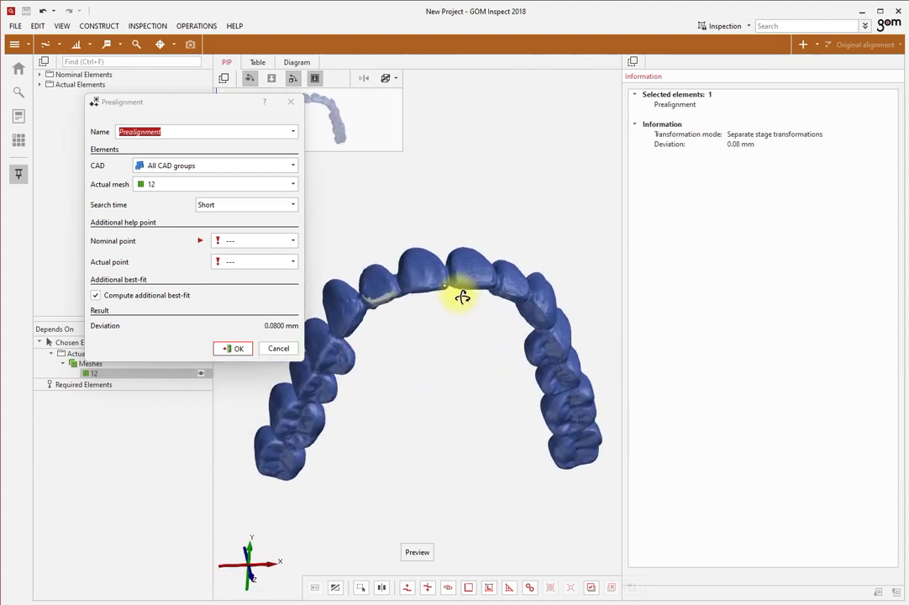
scroll(392, 300, up, 5)
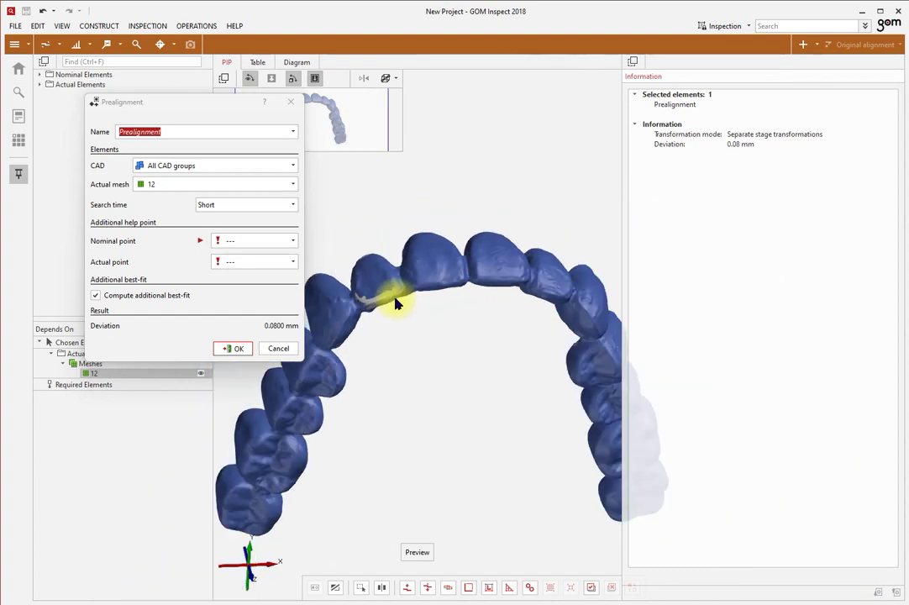
click(233, 349)
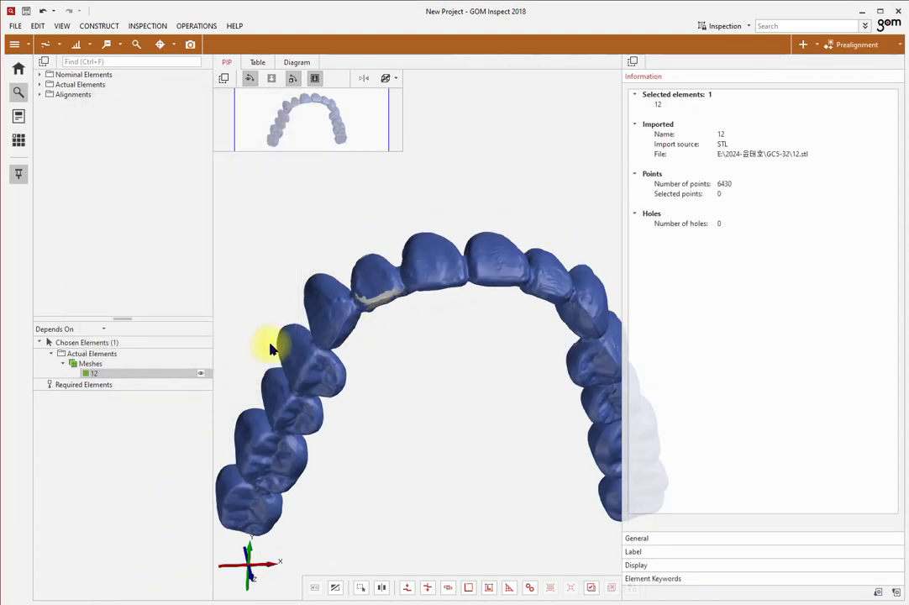
Select the tooth 12 mesh through the surface by outlining the whole tooth with a polygon
scroll(349, 318, down, 3)
scroll(361, 316, up, 5)
drag(388, 303, 421, 346)
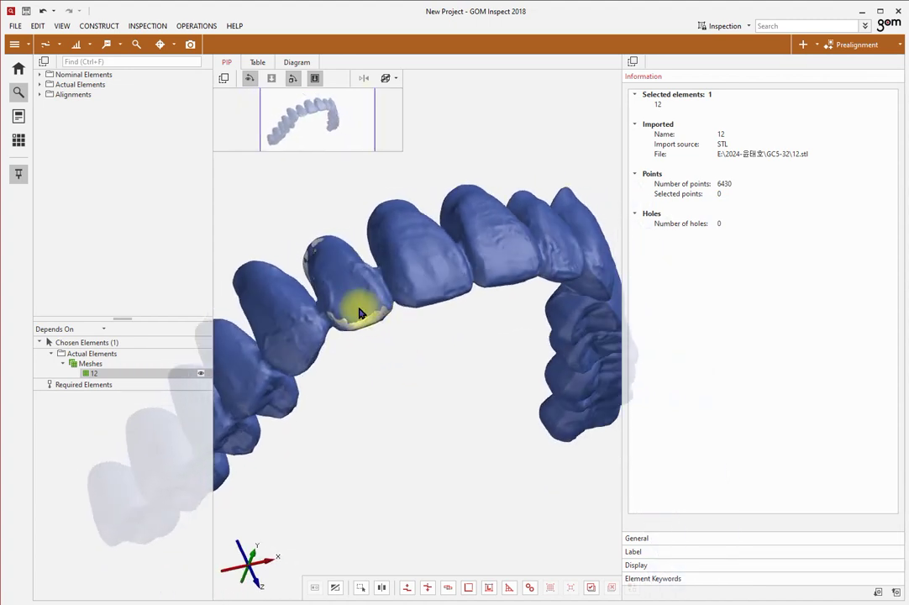
right_click(291, 220)
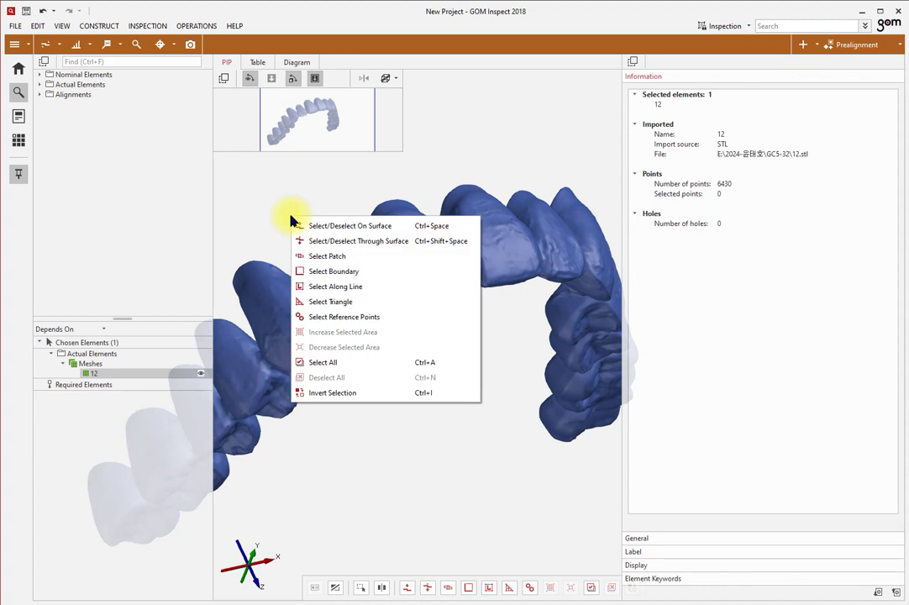
click(335, 242)
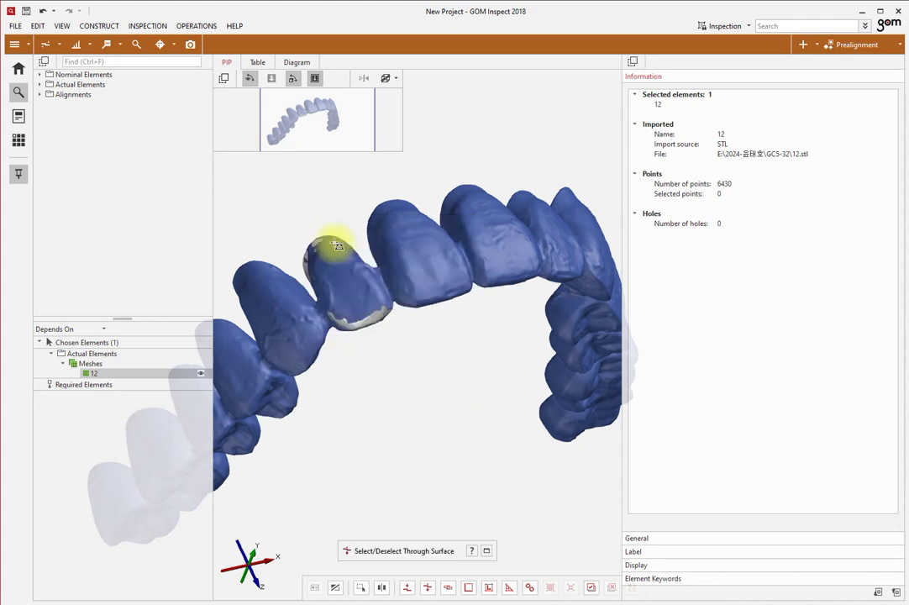
click(294, 221)
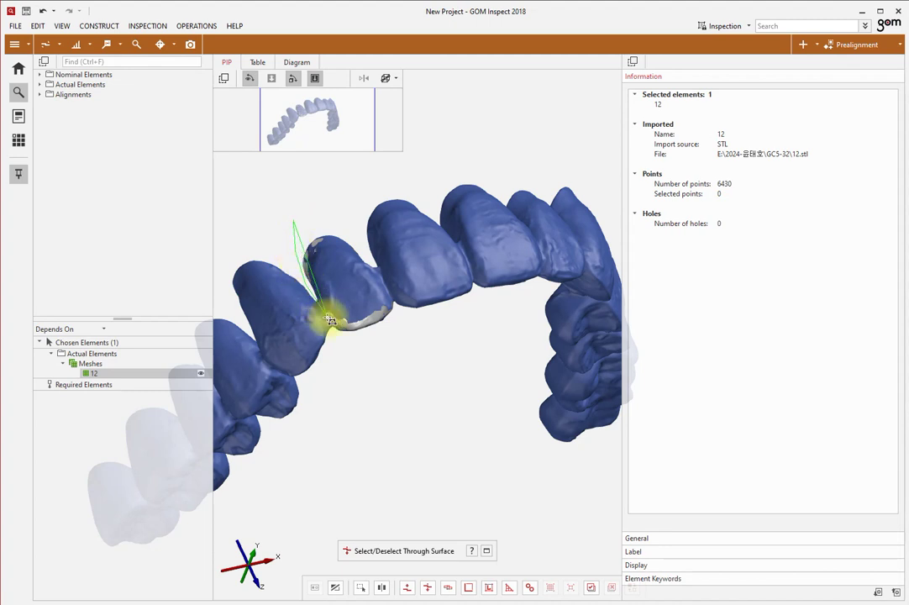
click(376, 347)
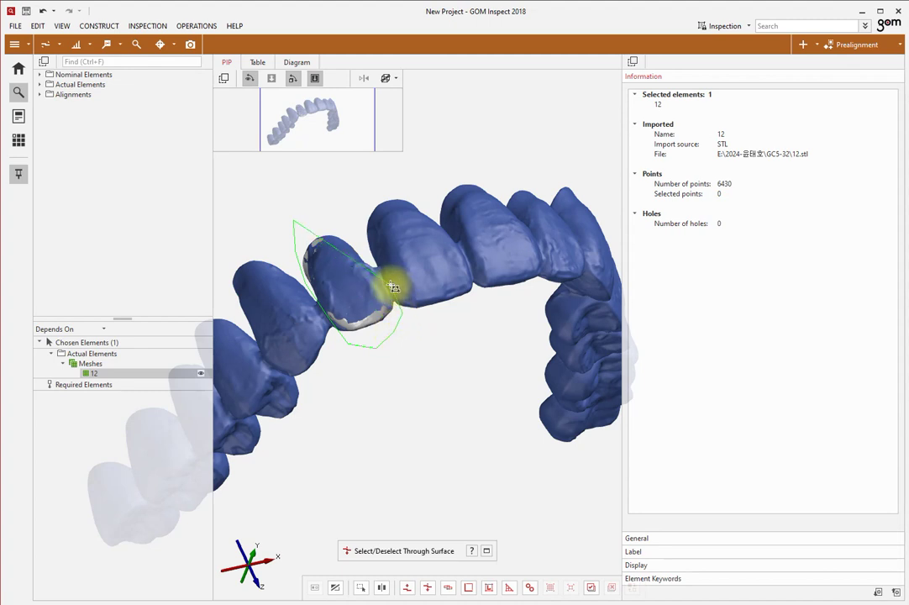
click(324, 208)
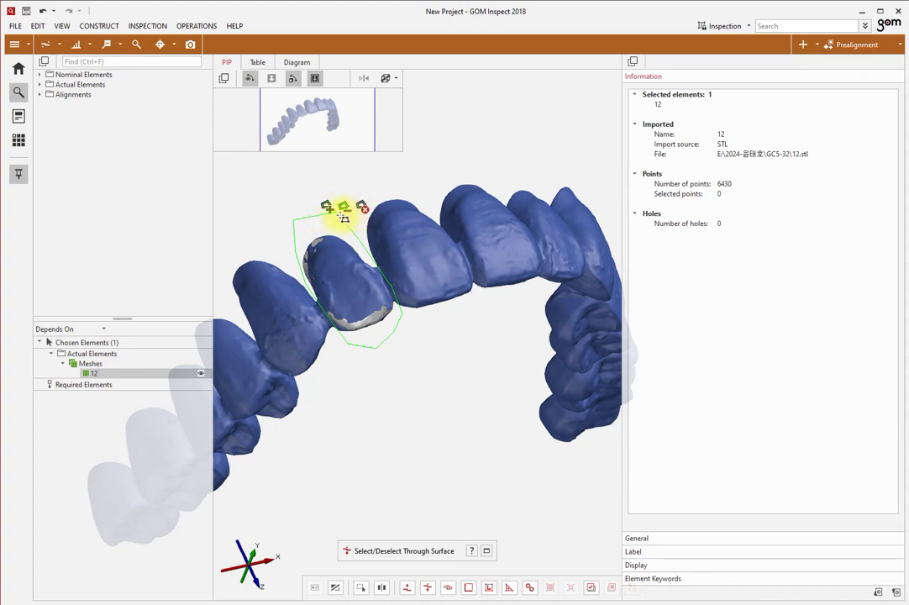
click(325, 207)
Create a Local Best-Fit main alignment of the selected tooth area to all CAD groups with 1.000 mm maximum distance
drag(349, 314, 368, 357)
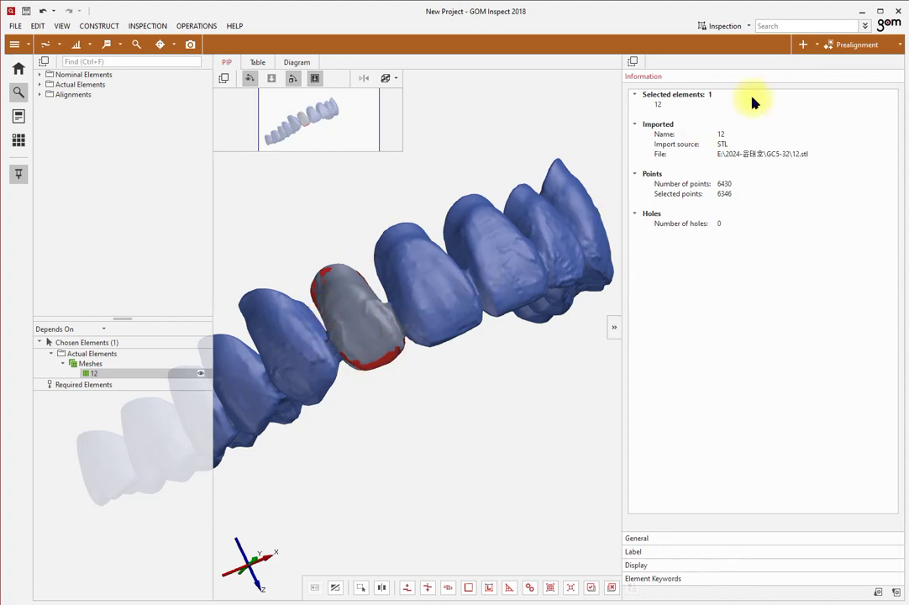
click(804, 46)
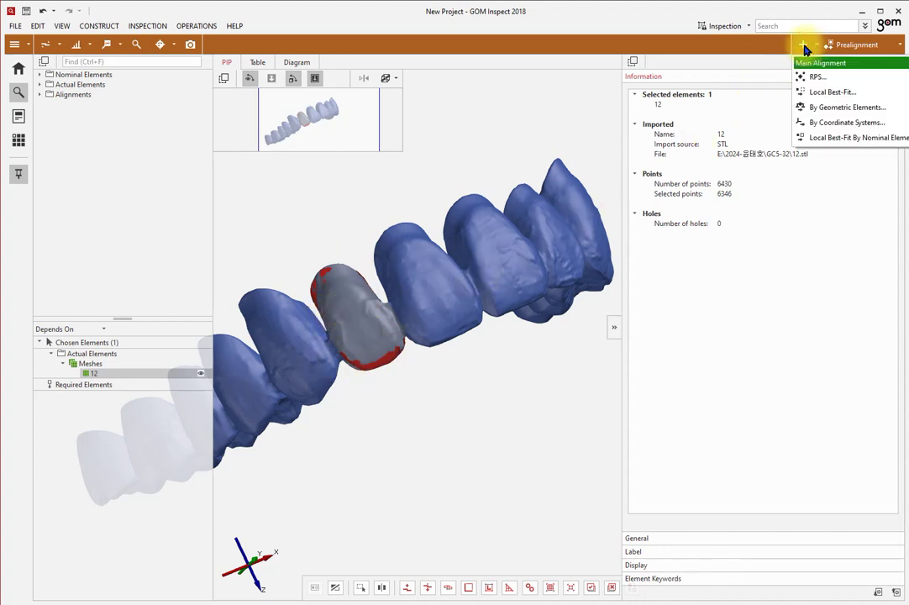
click(820, 96)
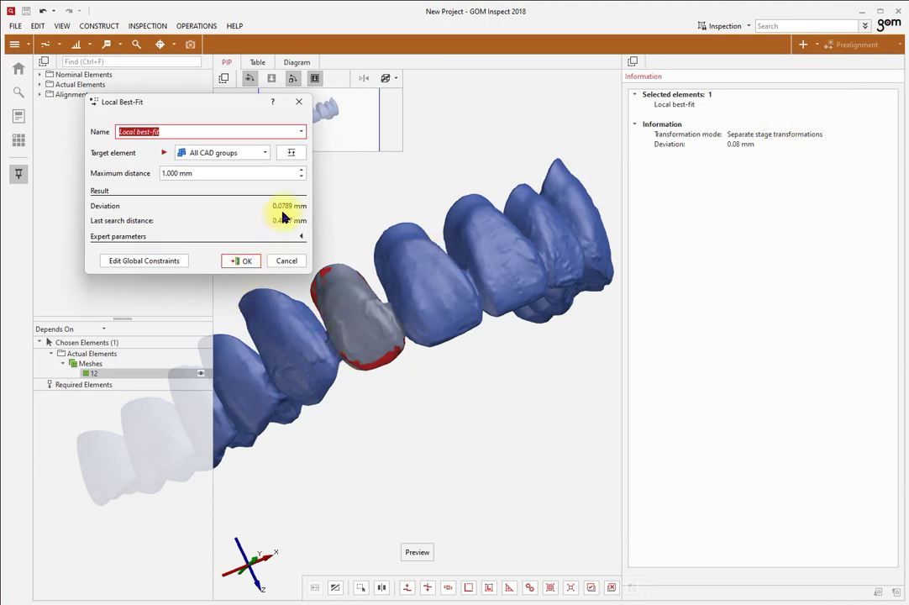
click(243, 263)
drag(350, 293, 377, 289)
right_click(349, 281)
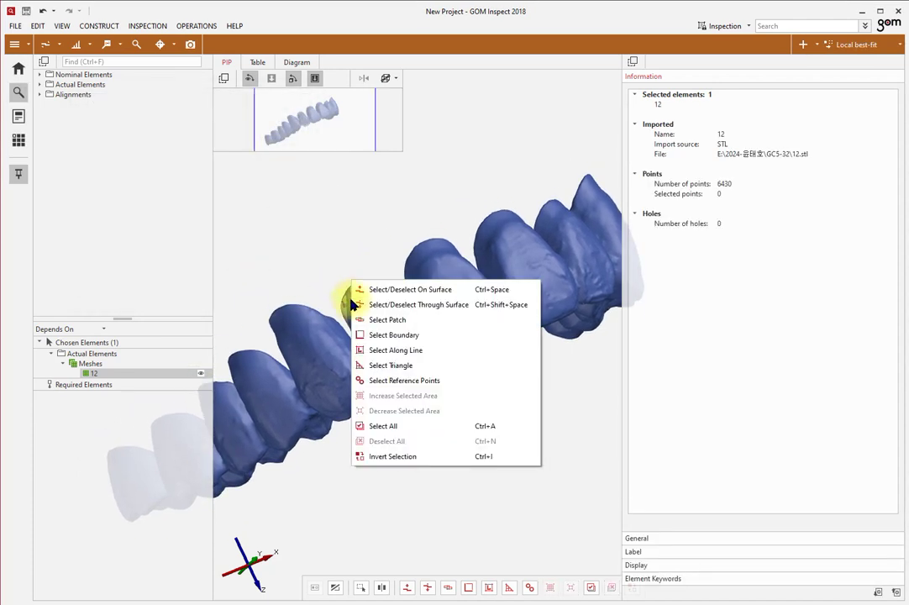
click(266, 275)
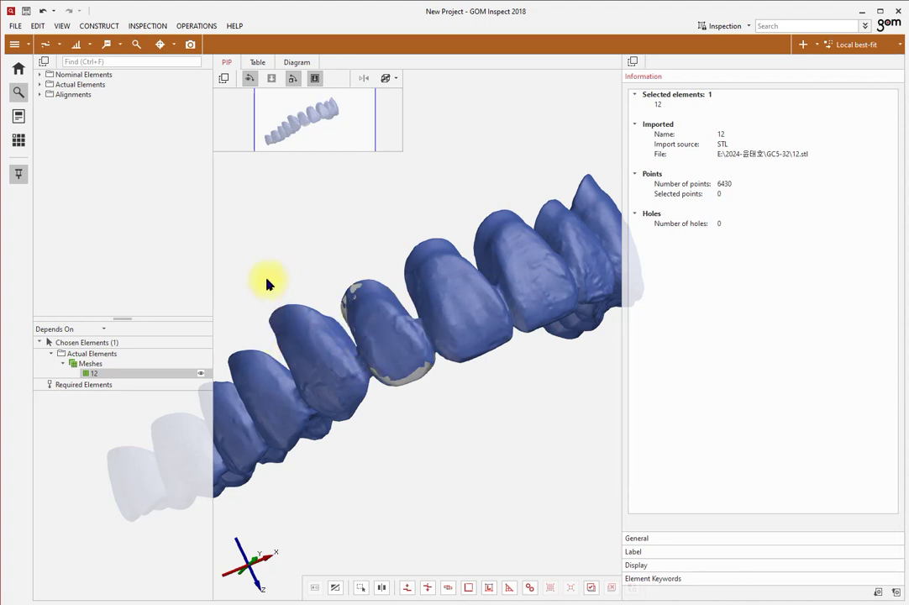
Toggle the visibility of the GCU 5-32 Maxillary CAD body to check it against the aligned tooth 12 mesh
click(40, 76)
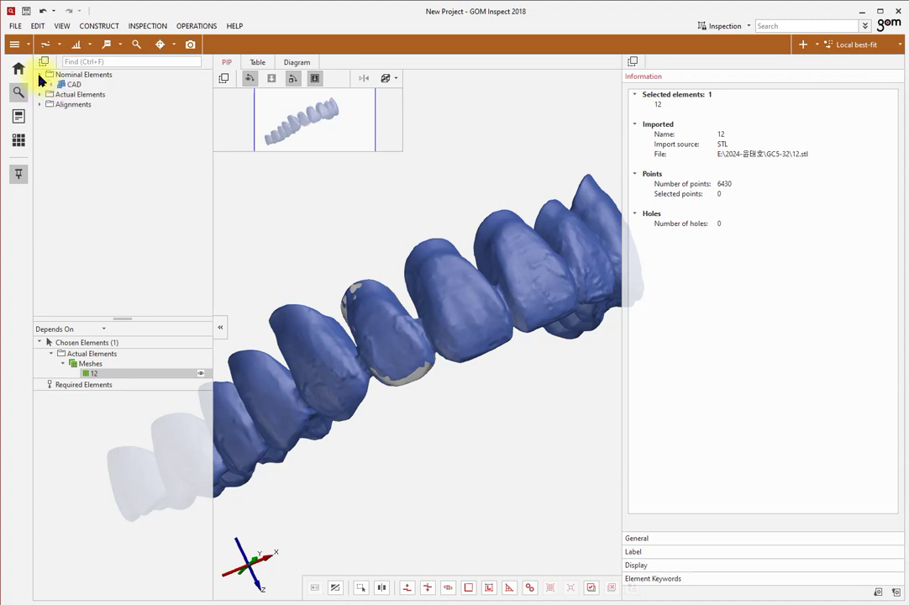
click(51, 84)
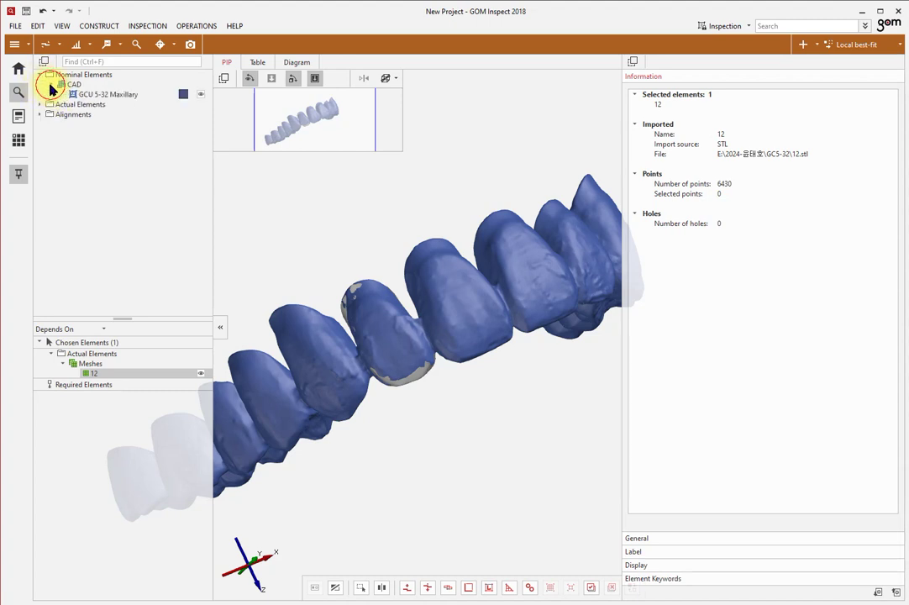
click(201, 94)
click(201, 94)
click(201, 94)
click(201, 94)
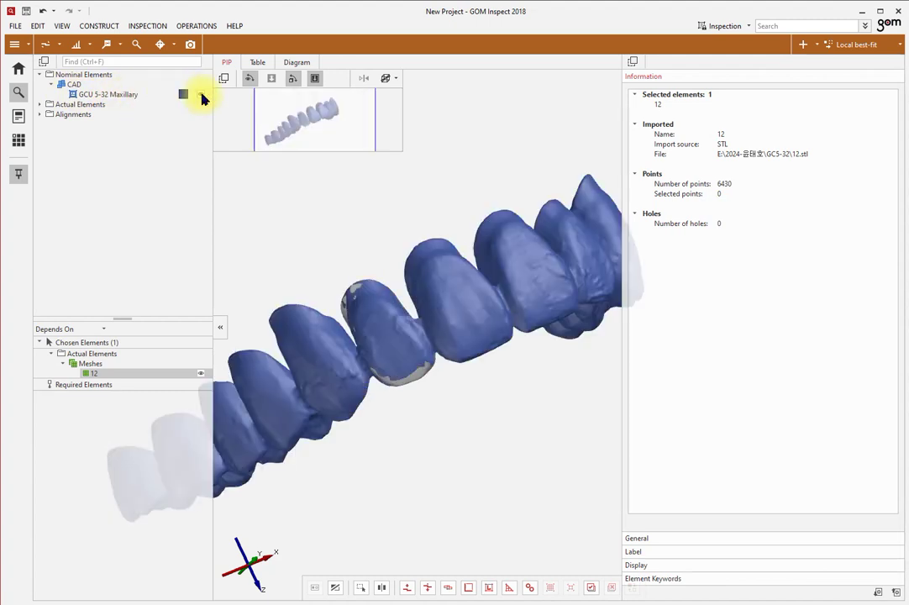
Toggle the visibility of mesh 12 and the maxillary CAD body to compare the tooth's fit in the arch
click(40, 104)
click(51, 114)
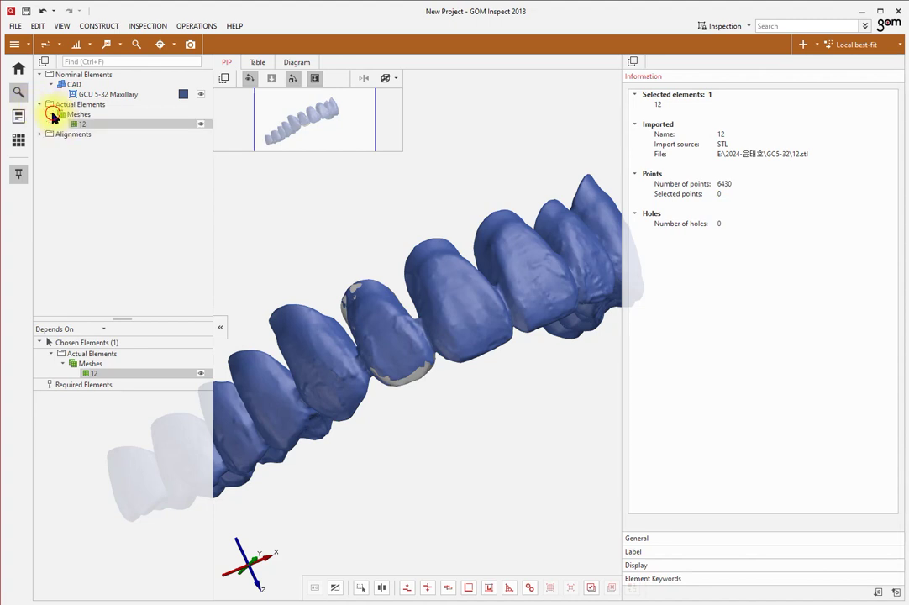
click(200, 124)
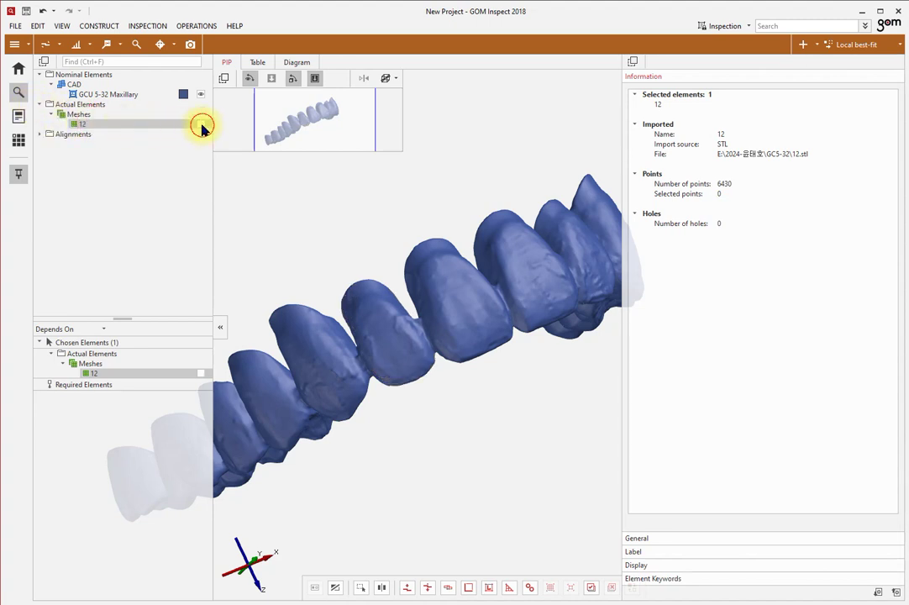
click(201, 124)
click(201, 124)
click(201, 124)
click(200, 95)
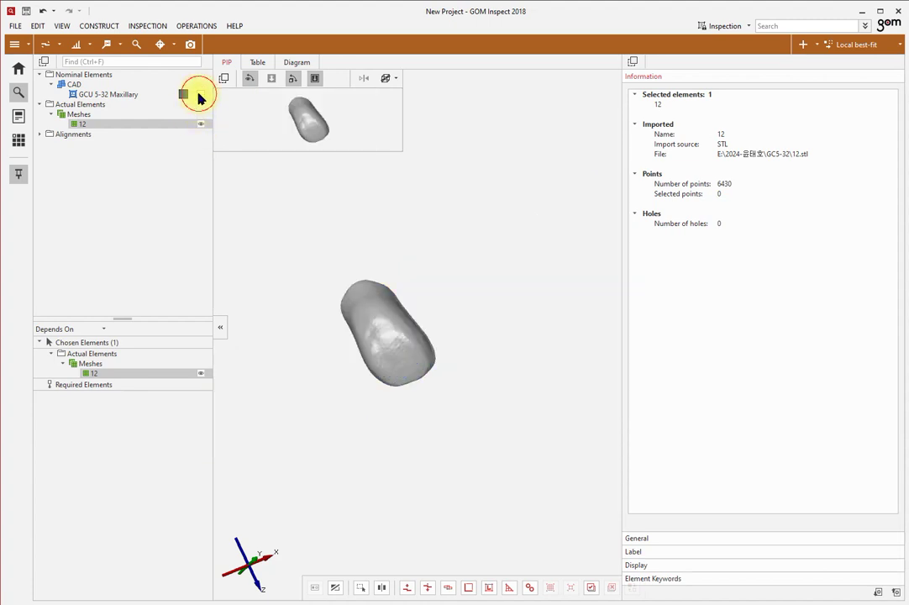
click(200, 95)
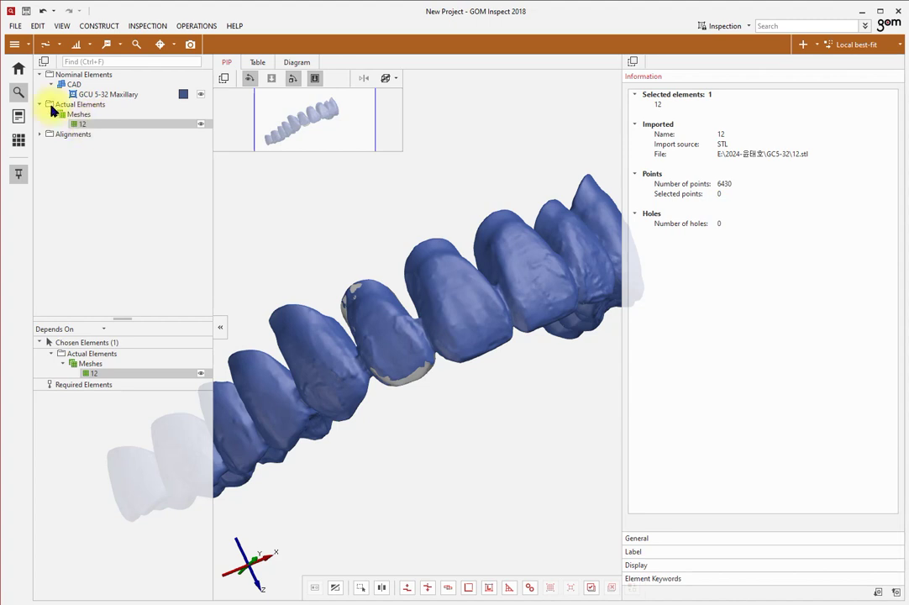
Export the aligned tooth 12 mesh to a single binary STL file named 12-aligned.stl in the GC5-32 folder
click(16, 27)
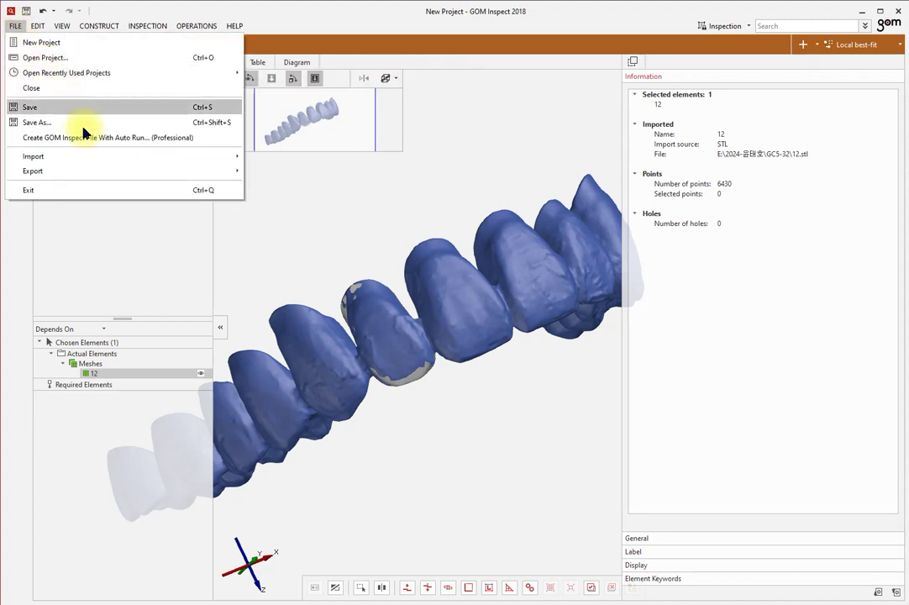
mouse_move(93, 173)
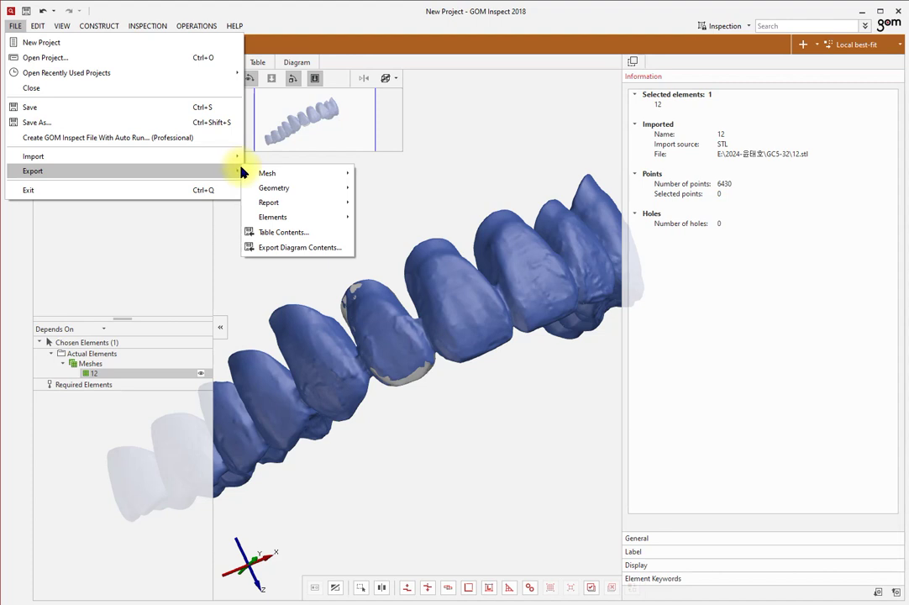
mouse_move(262, 174)
click(375, 191)
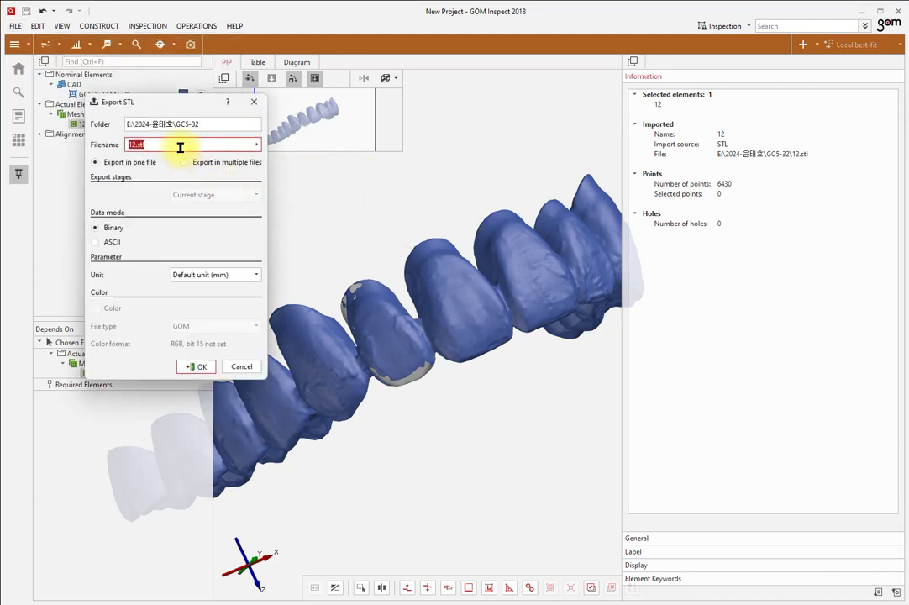
click(193, 146)
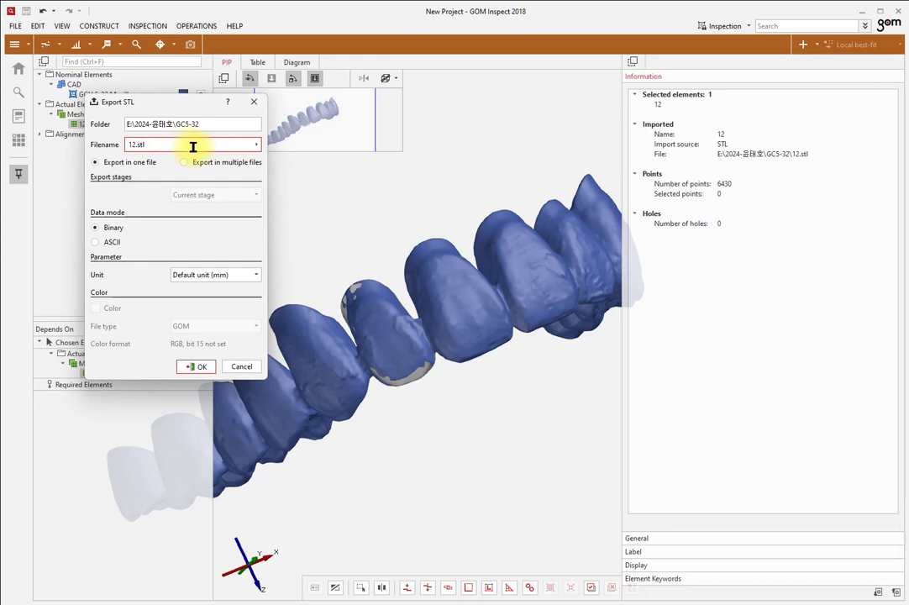
key(Left)
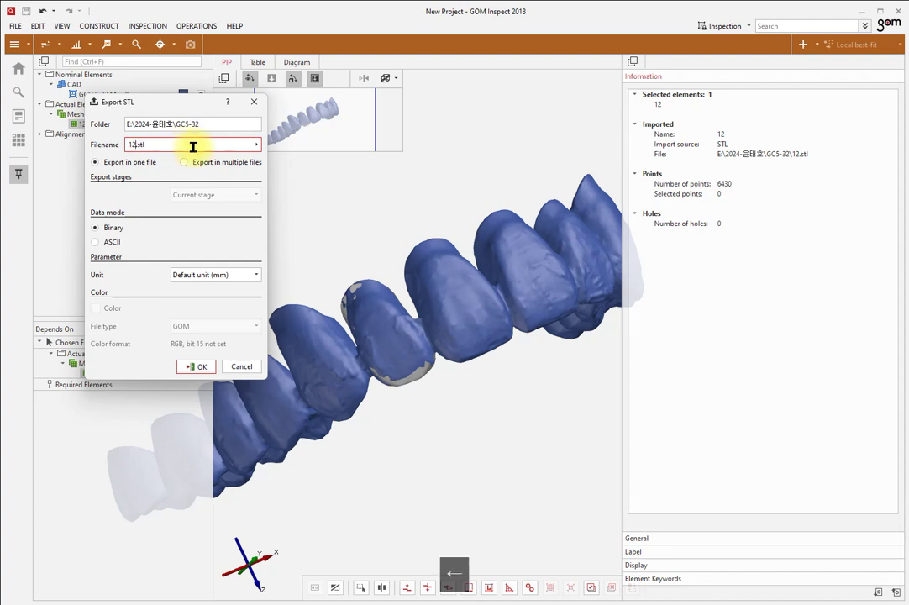
text(-aligned)
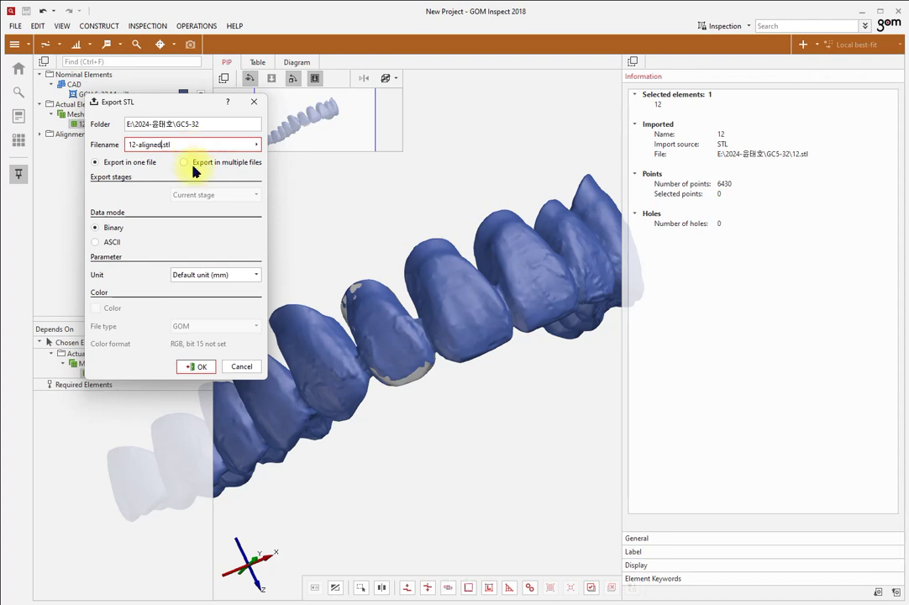
click(197, 367)
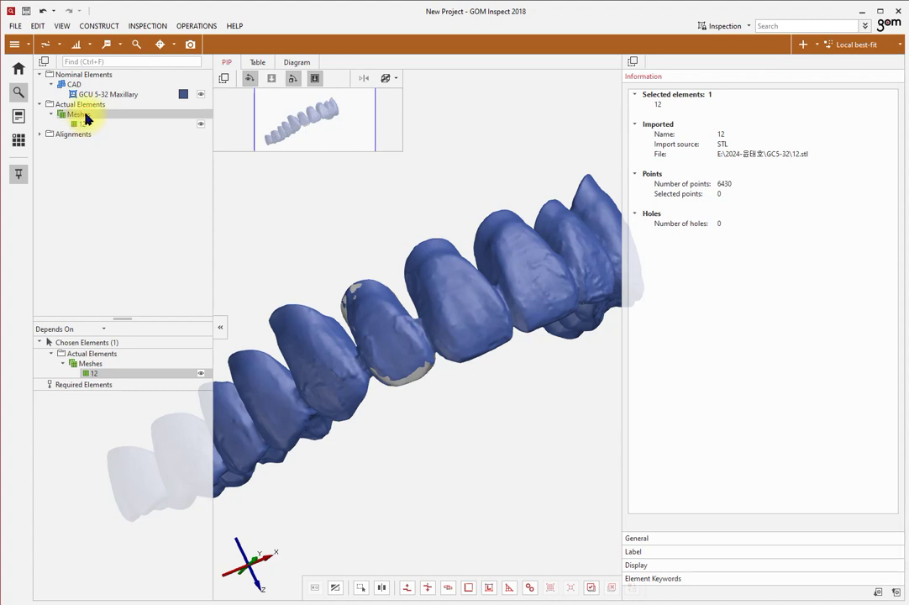
Delete the tooth 12 mesh and import 13.stl with Mesh as the target element type
key(Delete)
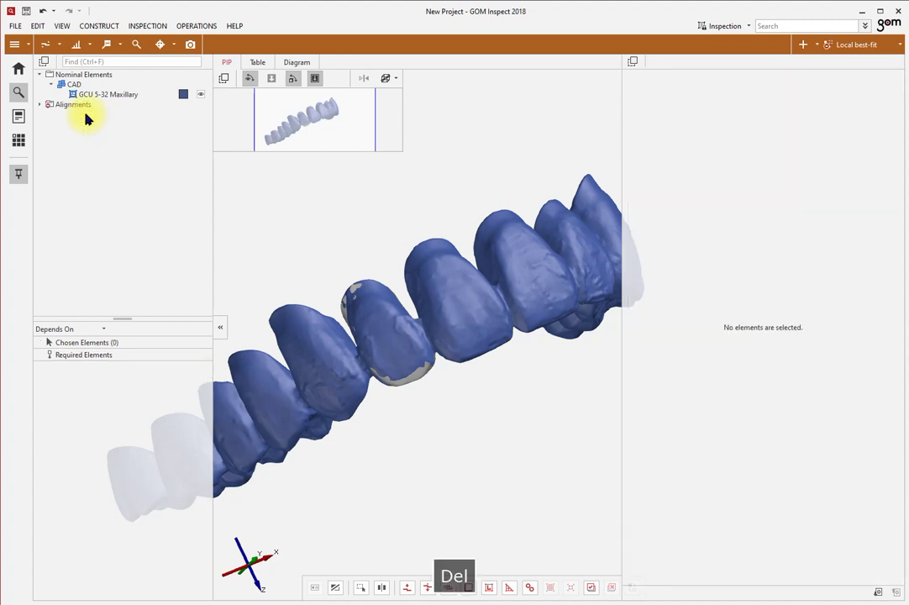
drag(383, 328, 400, 341)
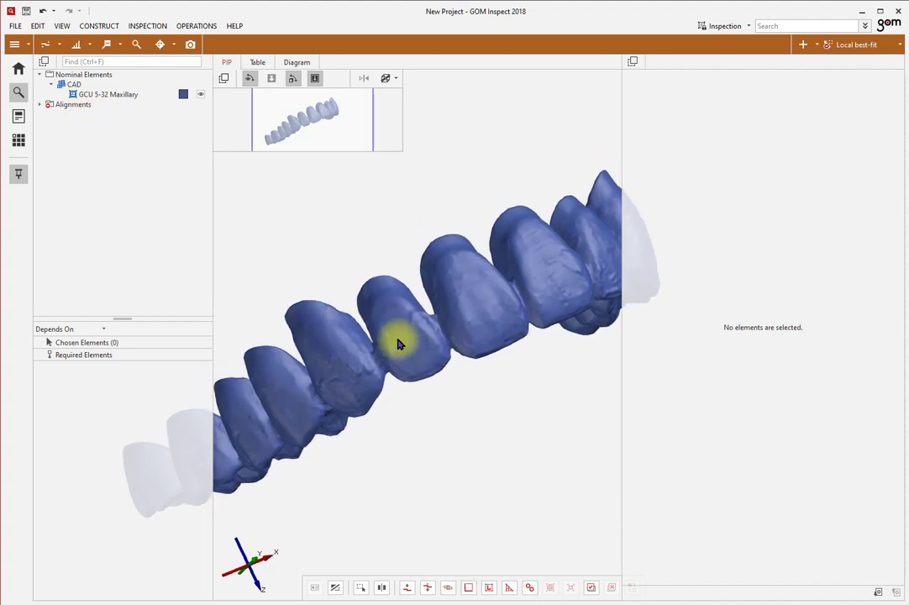
click(17, 26)
mouse_move(52, 157)
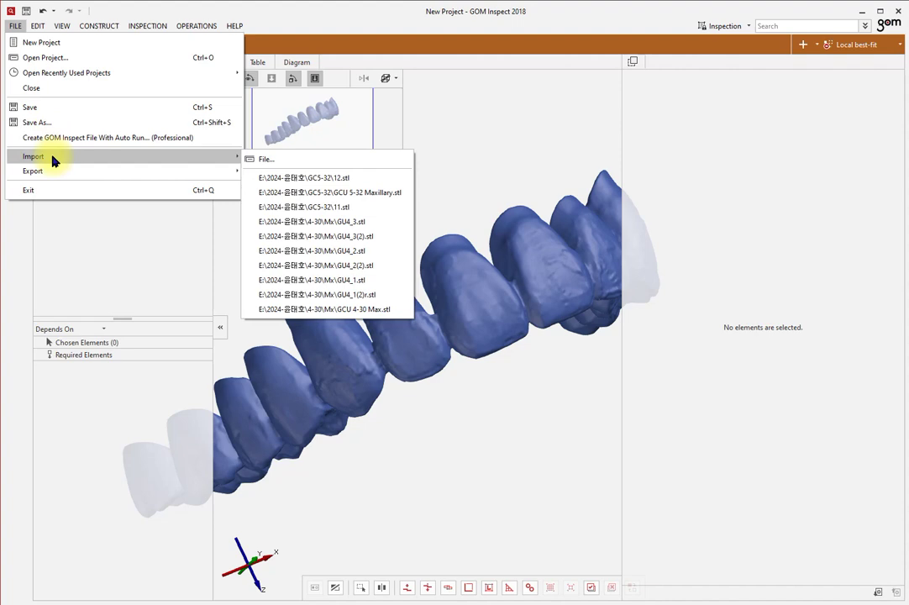
click(312, 159)
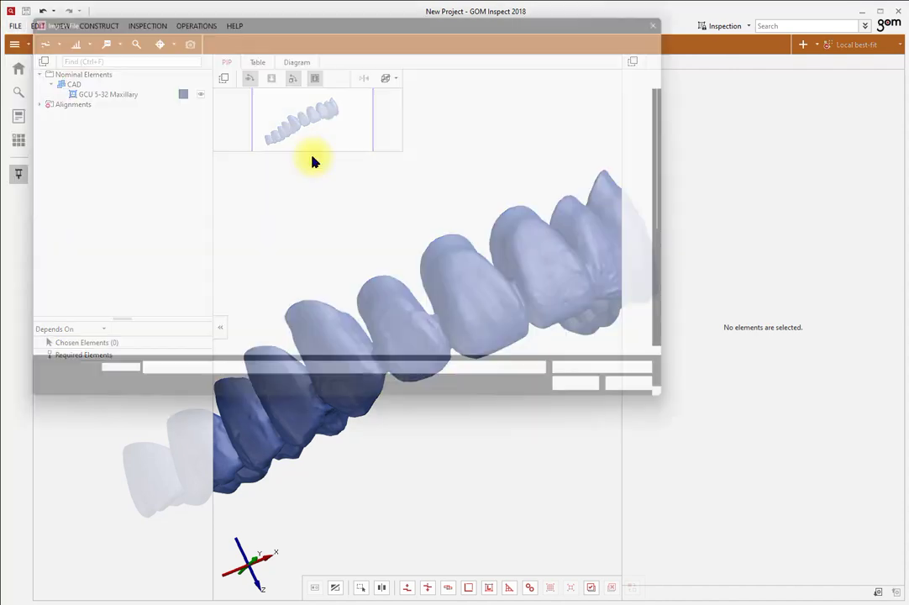
click(244, 160)
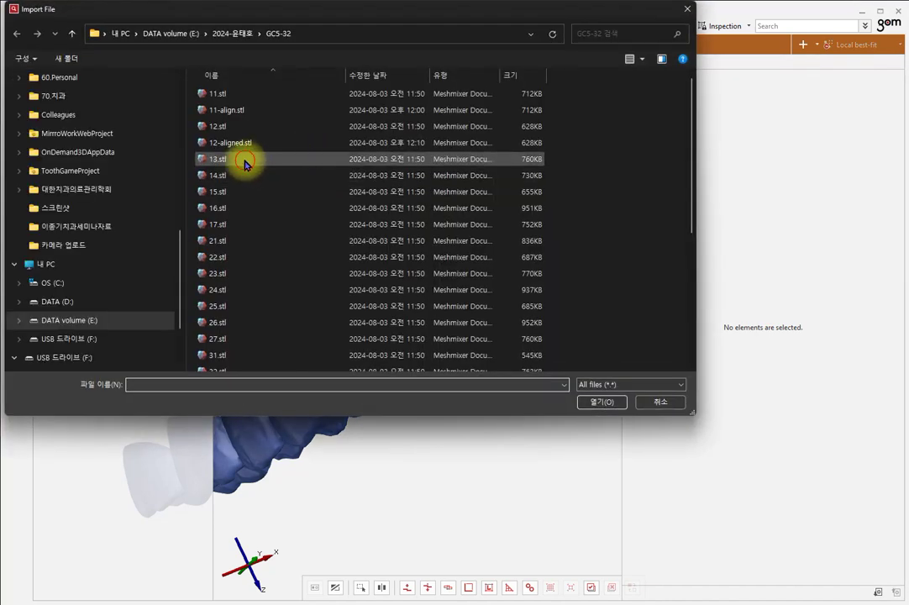
click(588, 402)
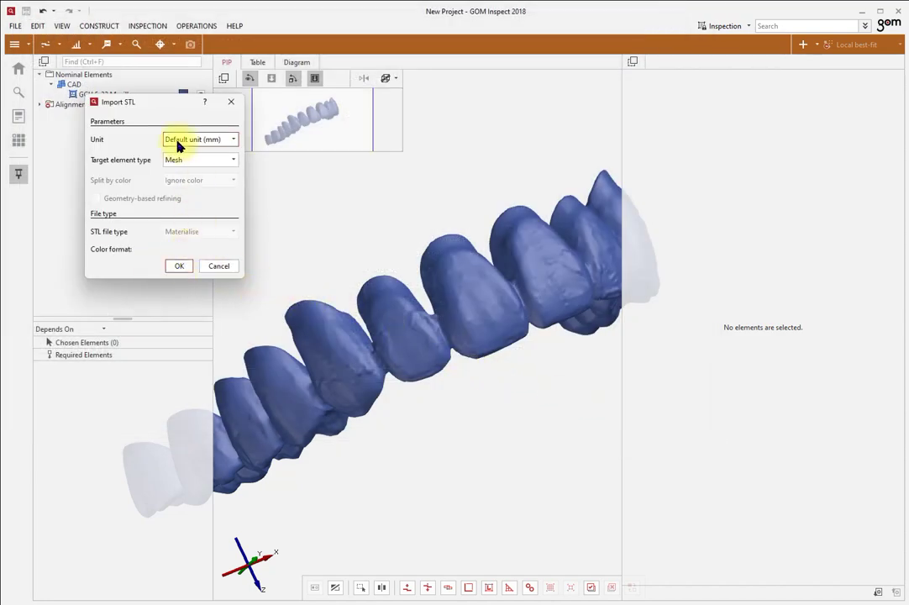
click(178, 162)
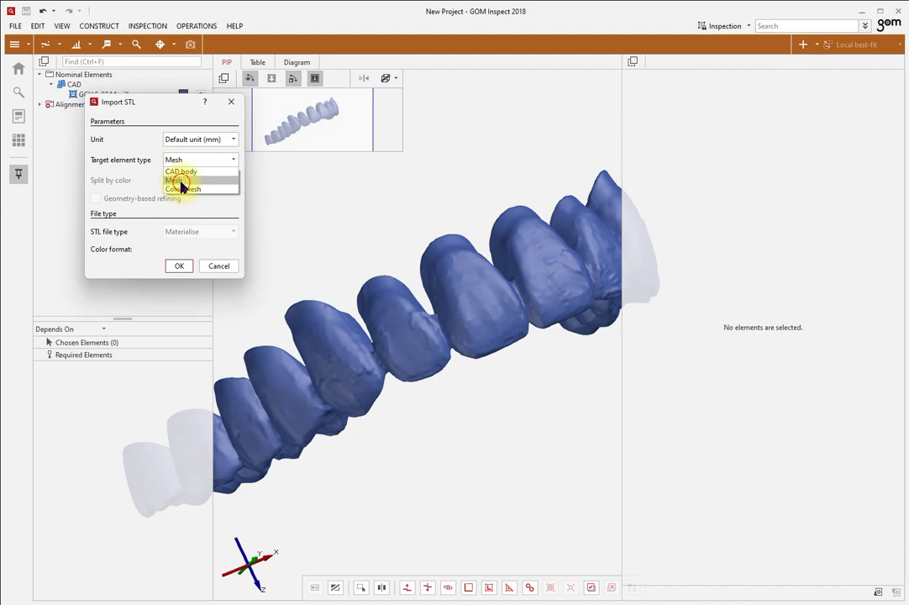
click(178, 180)
click(179, 267)
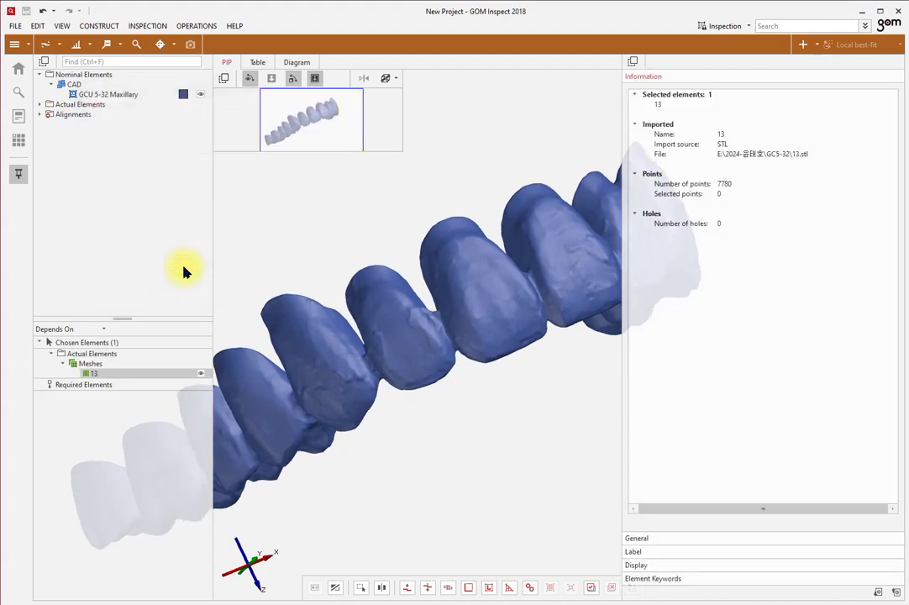
Examine the position of the imported tooth 13 mesh relative to the maxillary arch
scroll(258, 298, down, 5)
middle_drag(299, 305, 392, 282)
scroll(392, 282, up, 2)
right_click(386, 283)
click(387, 259)
scroll(394, 298, up, 2)
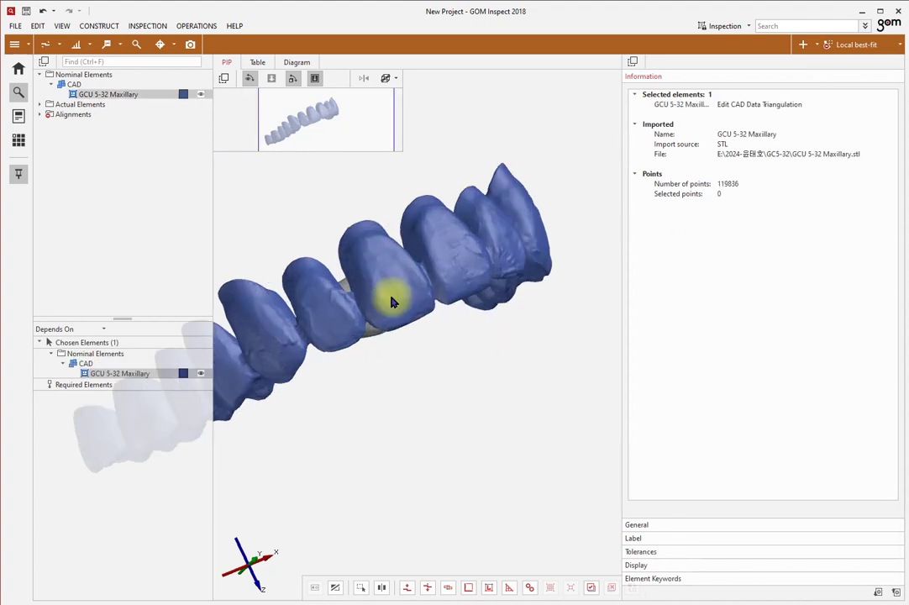
right_drag(393, 300, 425, 304)
drag(435, 301, 412, 279)
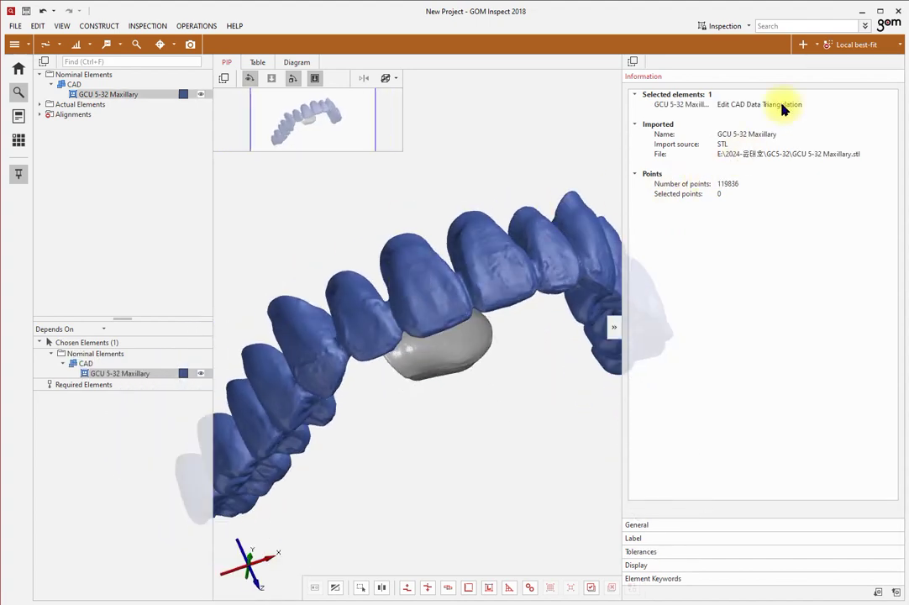
click(803, 47)
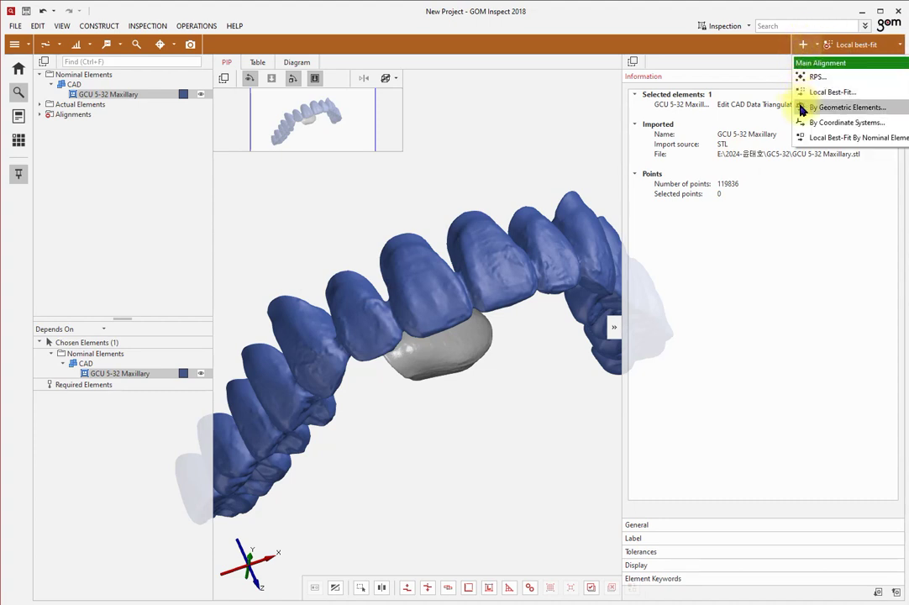
click(801, 47)
click(802, 45)
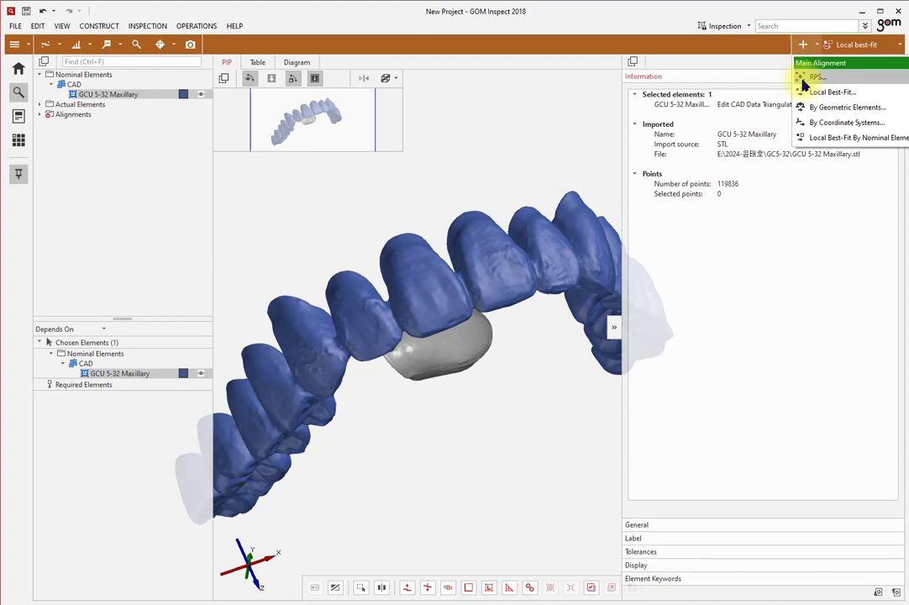
click(466, 126)
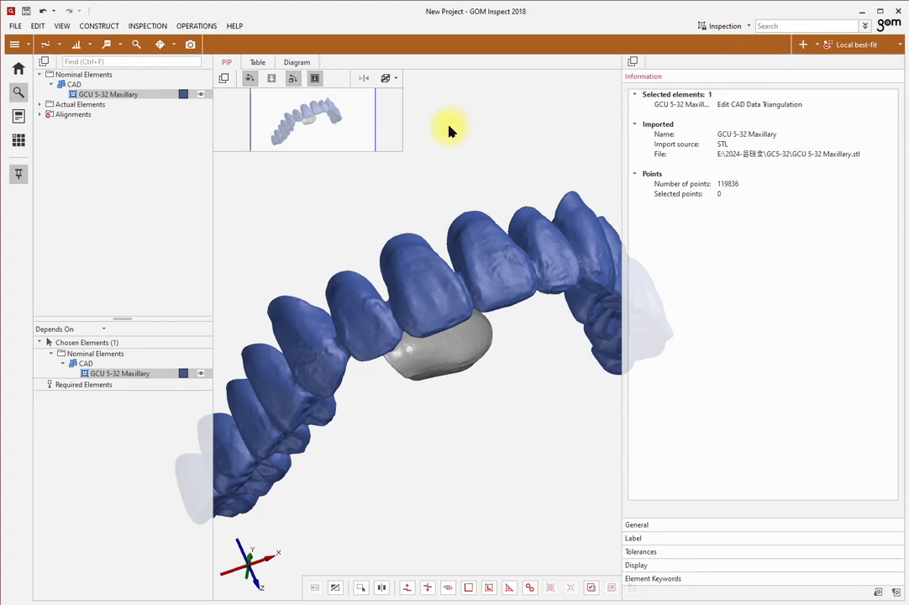
Delete the initial and main alignments left over from tooth 12
click(63, 118)
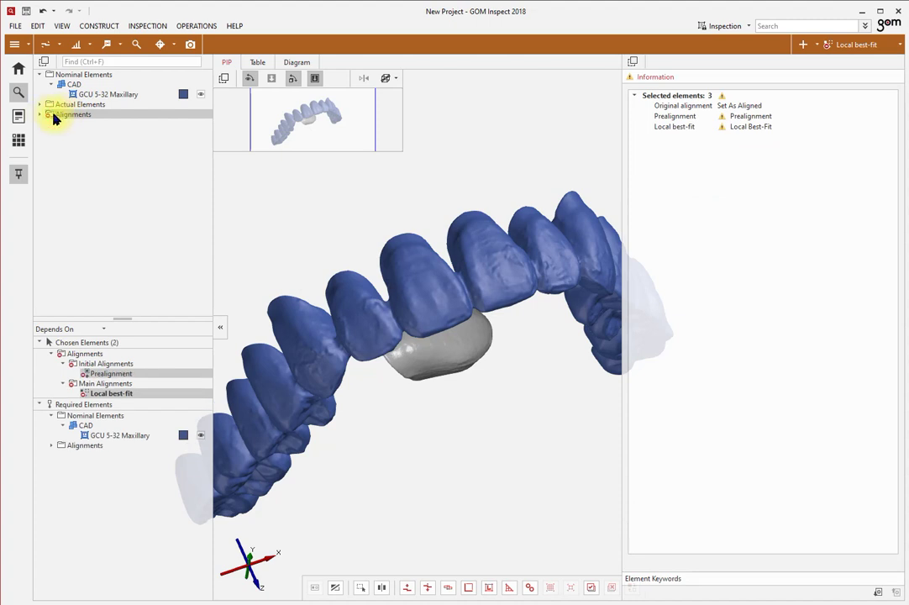
click(40, 115)
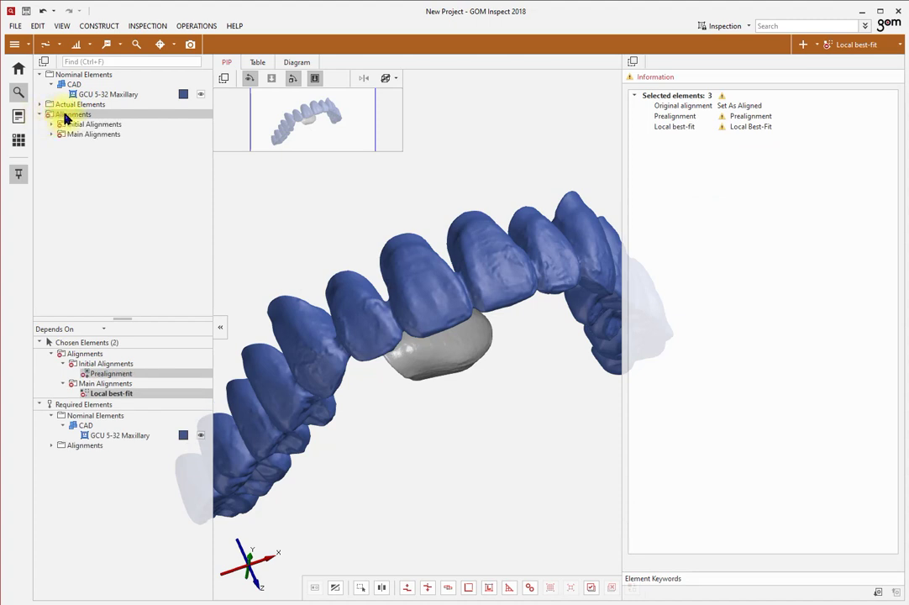
key(Delete)
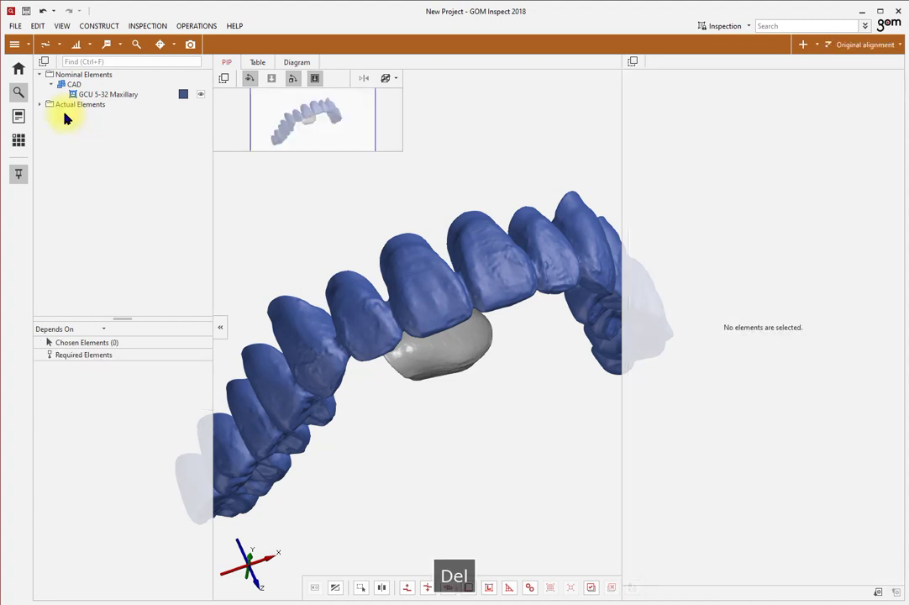
mouse_move(401, 286)
middle_down()
mouse_move(393, 317)
mouse_move(398, 290)
middle_up()
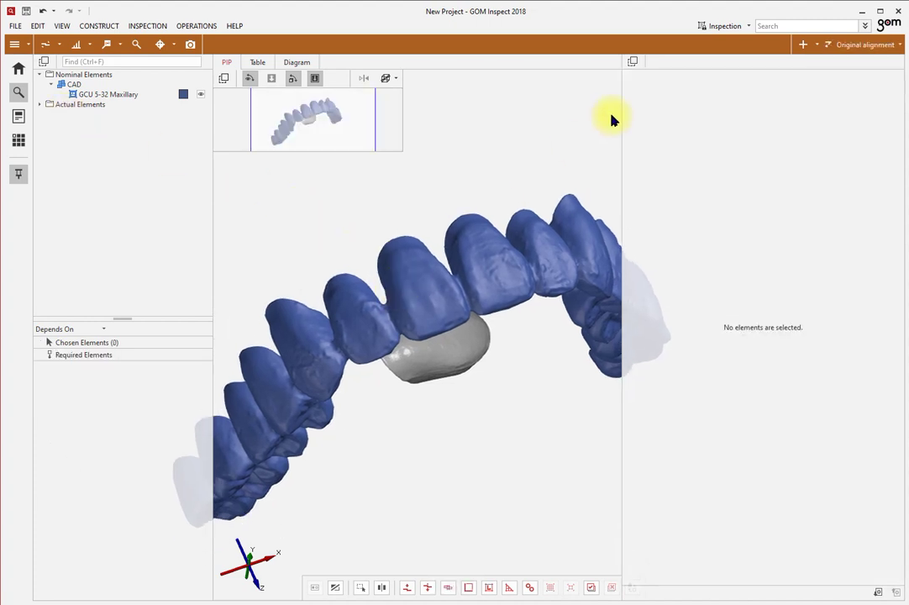
click(803, 46)
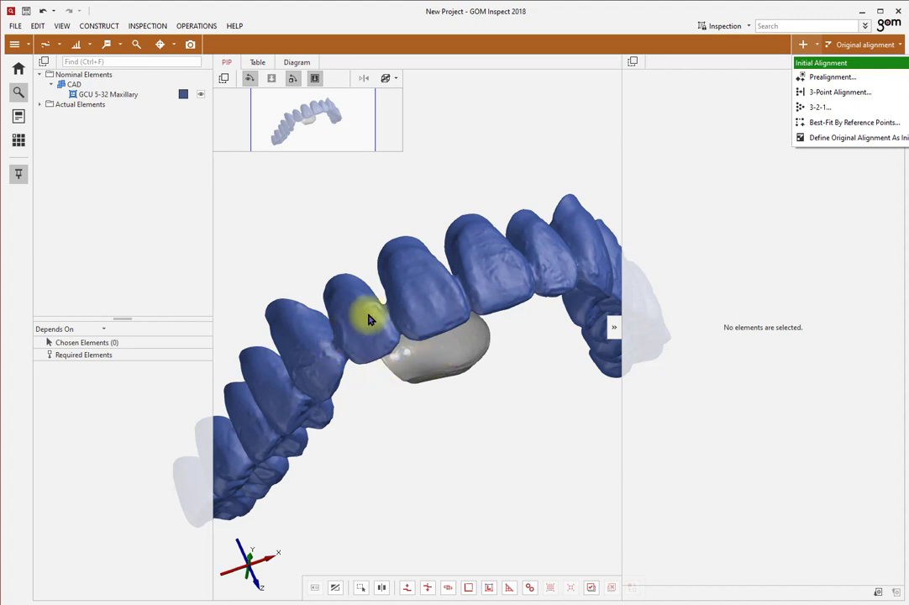
click(830, 77)
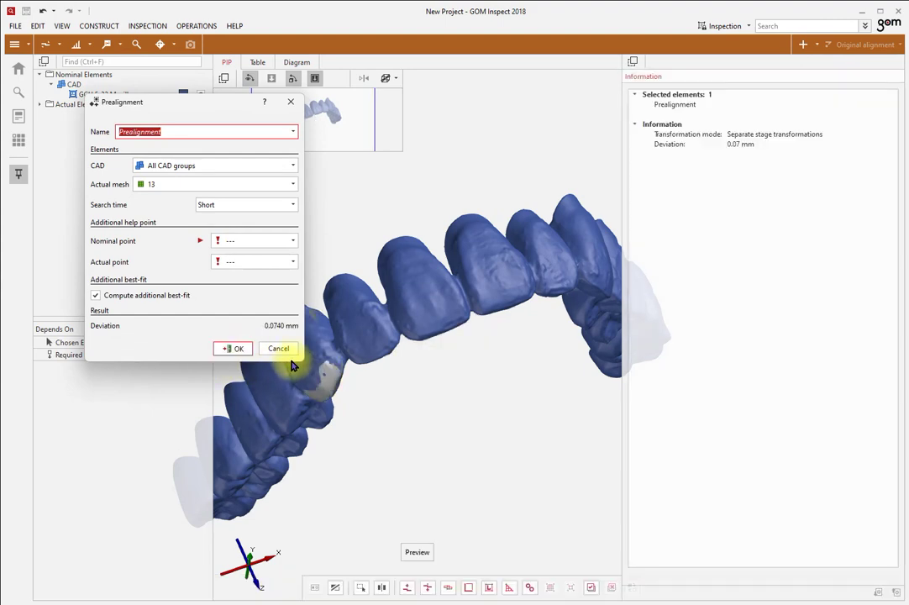
drag(479, 308, 514, 282)
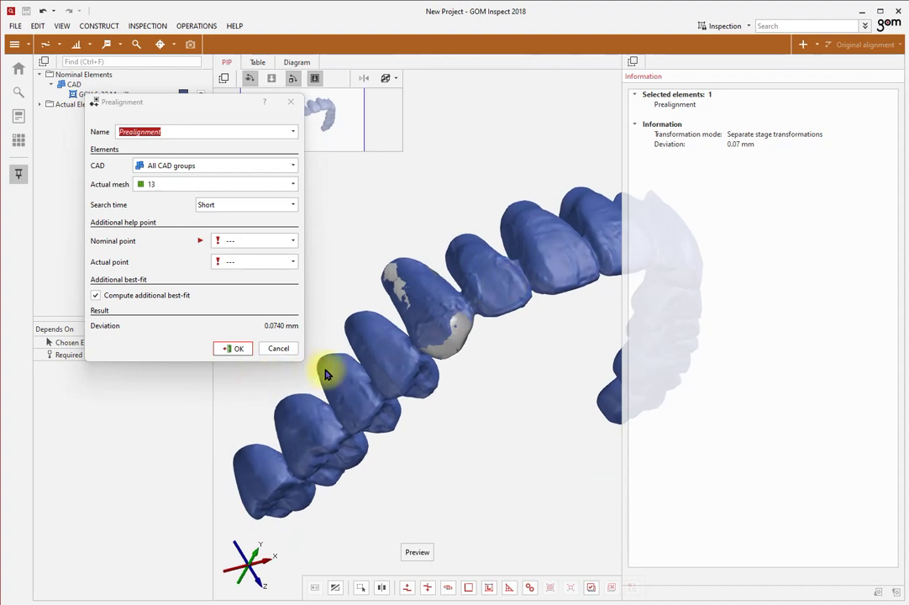
drag(325, 366, 314, 376)
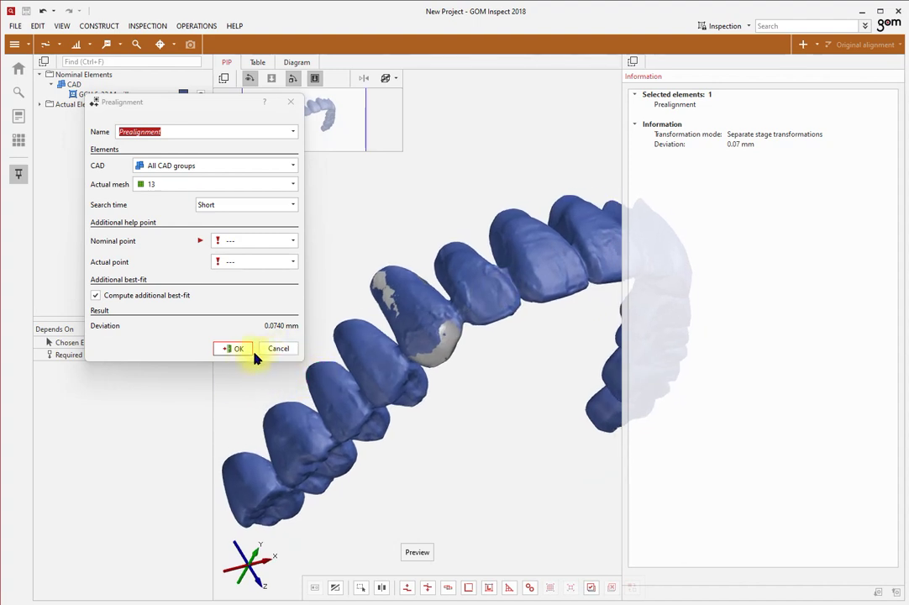
click(280, 349)
Start a 3-point initial alignment and pick the first nominal point near the incisal tip of the canine on the maxillary arch
mouse_move(369, 336)
mouse_down()
mouse_move(396, 345)
mouse_move(391, 361)
mouse_move(378, 320)
mouse_up()
right_click(359, 284)
drag(359, 284, 345, 262)
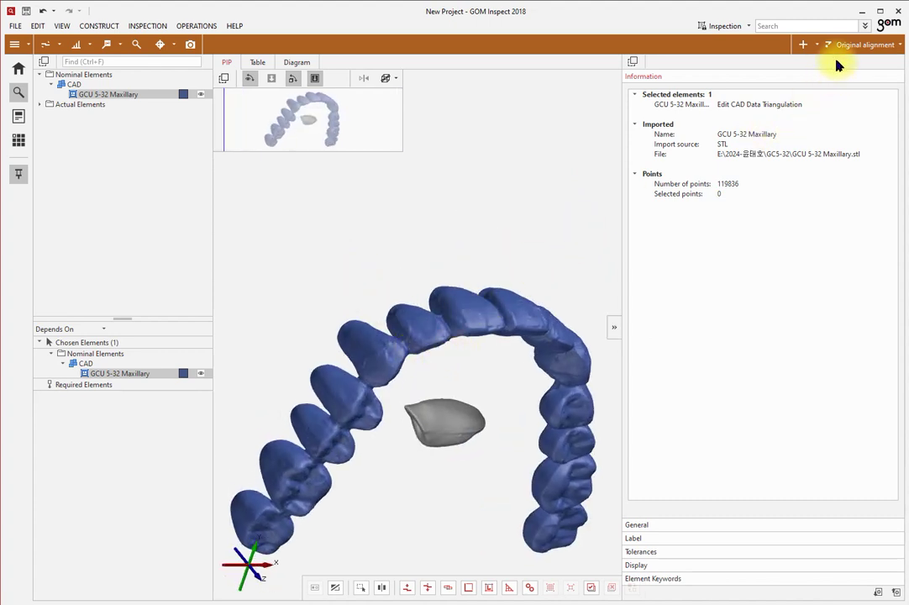
click(804, 46)
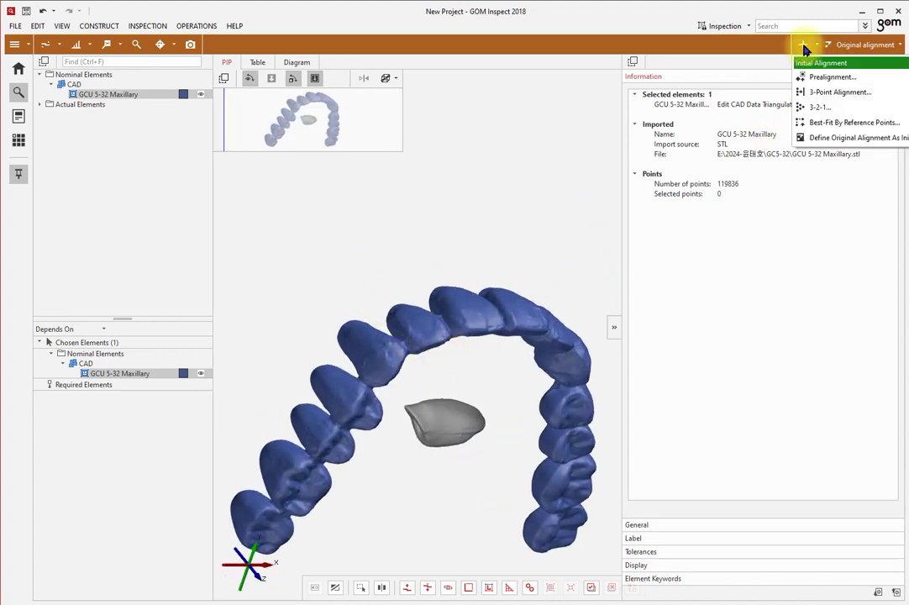
click(805, 92)
drag(235, 117, 45, 142)
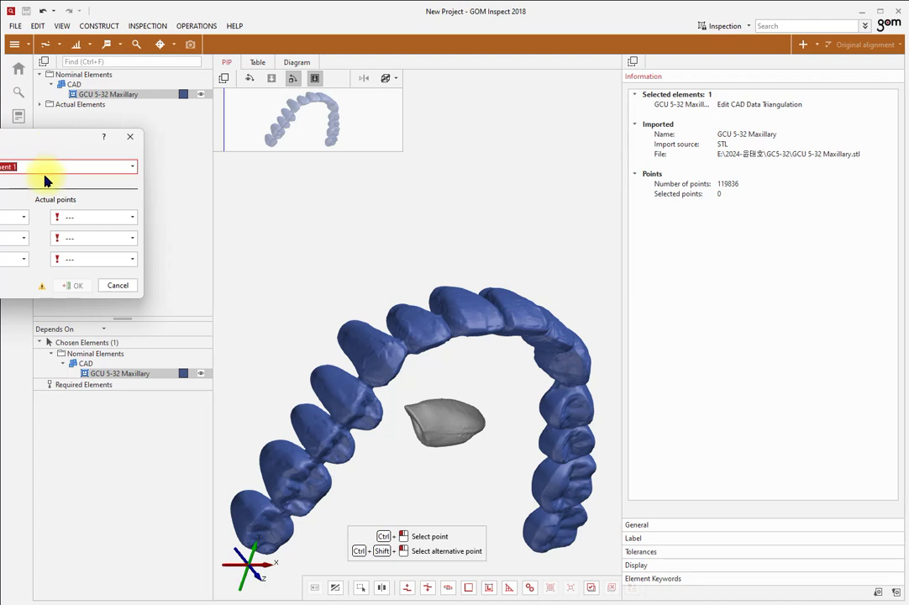
drag(46, 139, 153, 78)
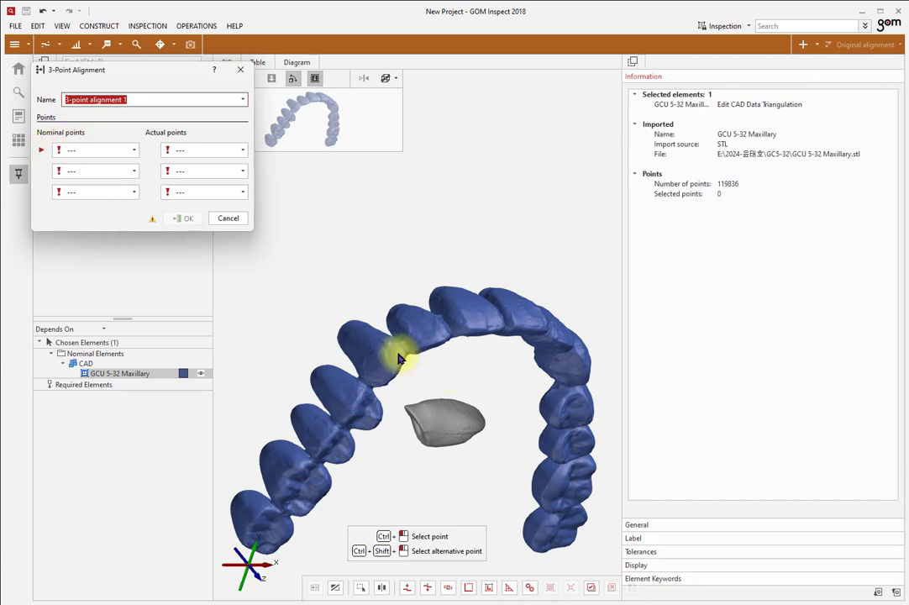
click(55, 153)
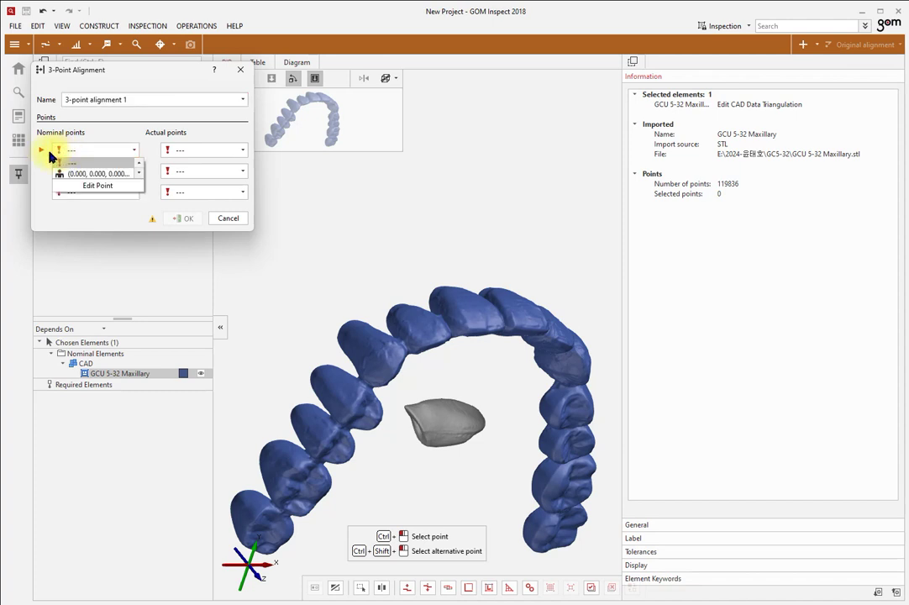
click(45, 153)
scroll(408, 338, up, 3)
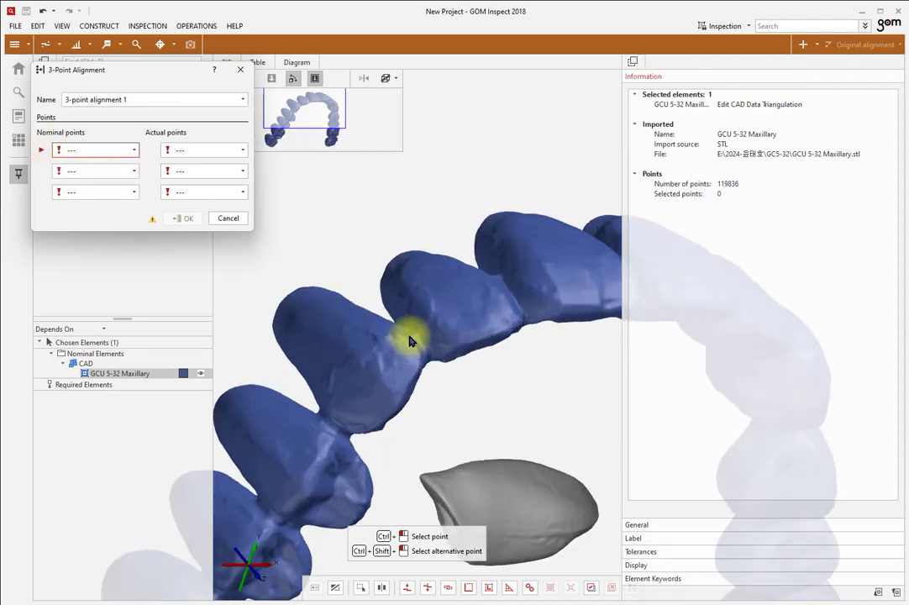
scroll(404, 348, up, 2)
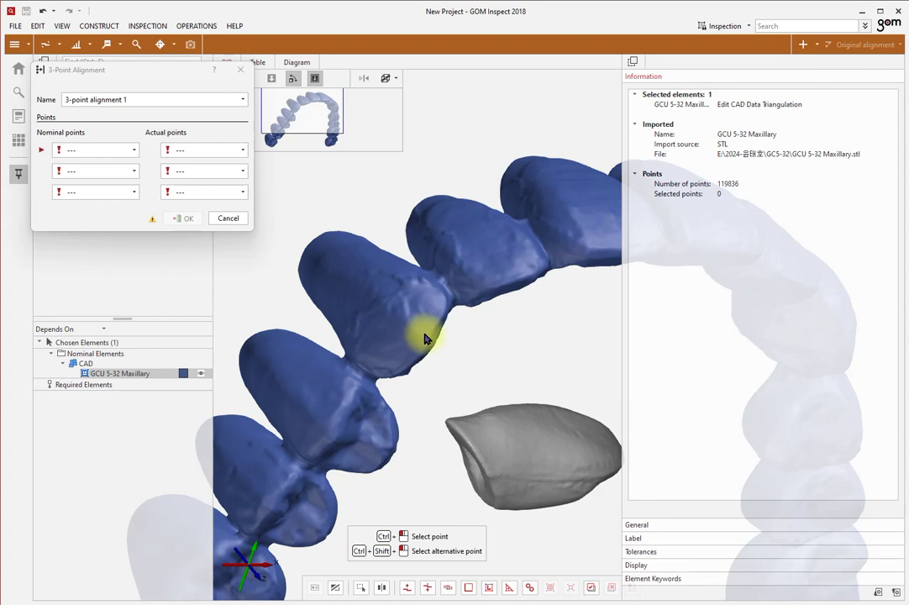
ctrl+click(424, 339)
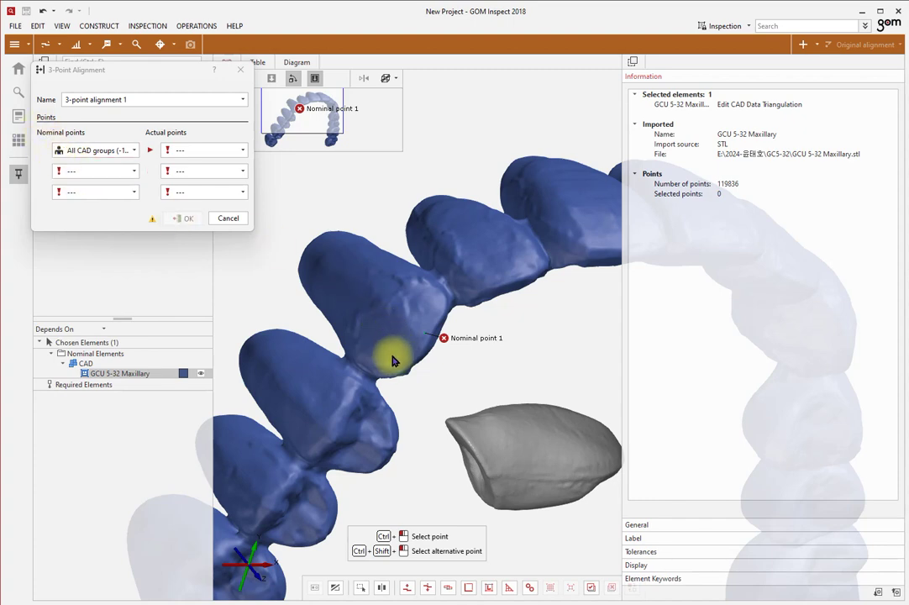
Pick the second nominal point beside the canine's posterior contact and the third at its gingival end
click(74, 176)
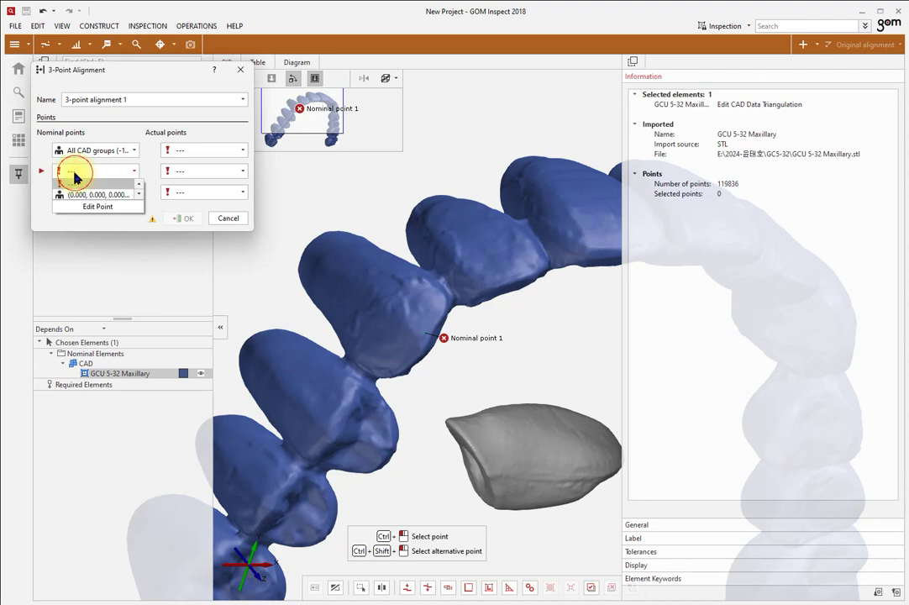
ctrl+click(373, 364)
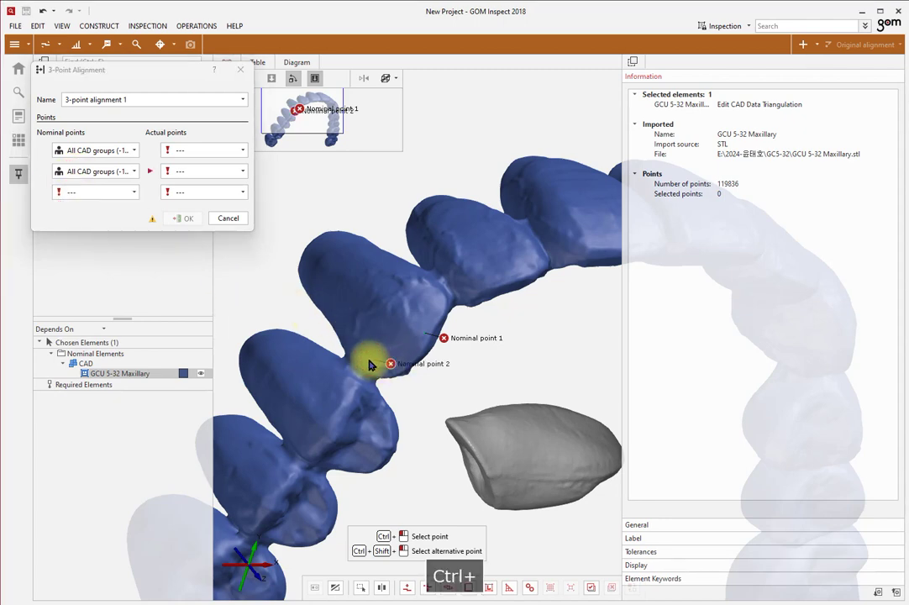
click(88, 192)
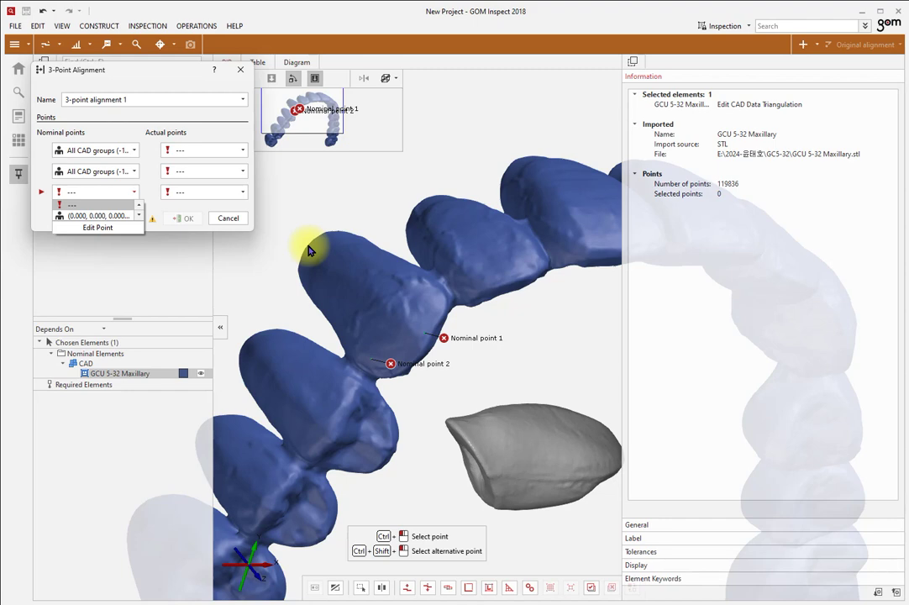
ctrl+click(310, 248)
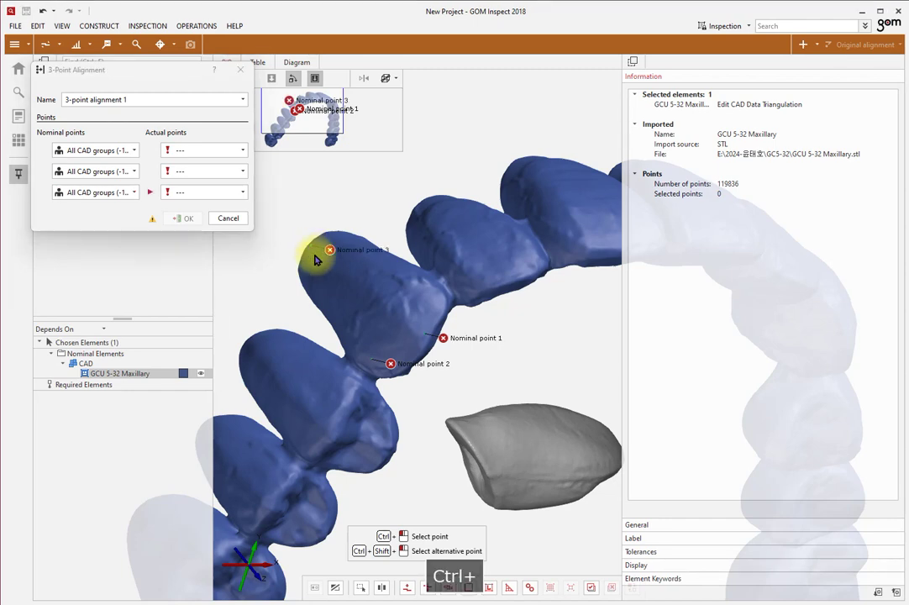
Pick the first actual point on the tooth 13 mesh, near its incisal tip, to match the first nominal point
middle_drag(560, 435, 500, 397)
drag(498, 403, 552, 449)
scroll(539, 370, up, 5)
drag(539, 370, 441, 430)
click(154, 149)
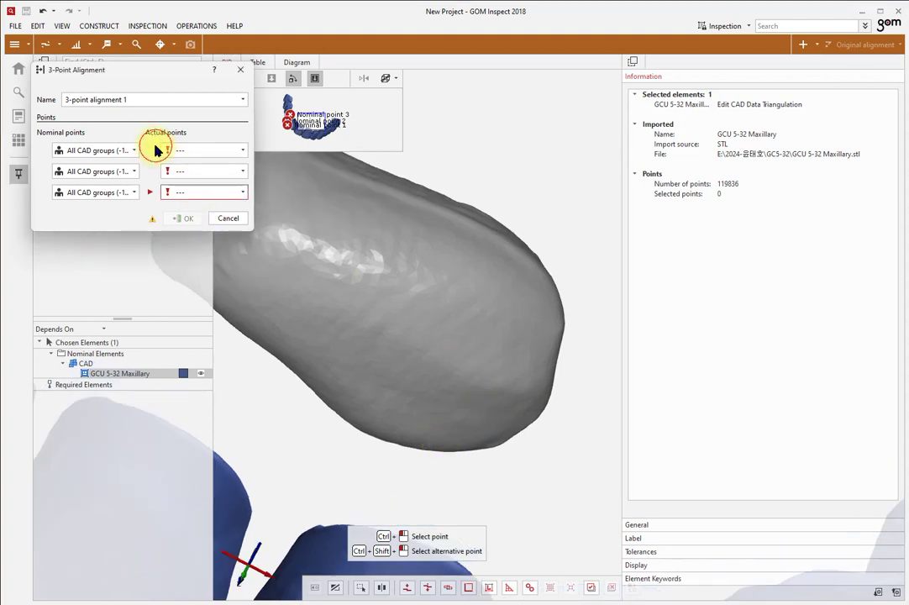
click(177, 155)
click(148, 152)
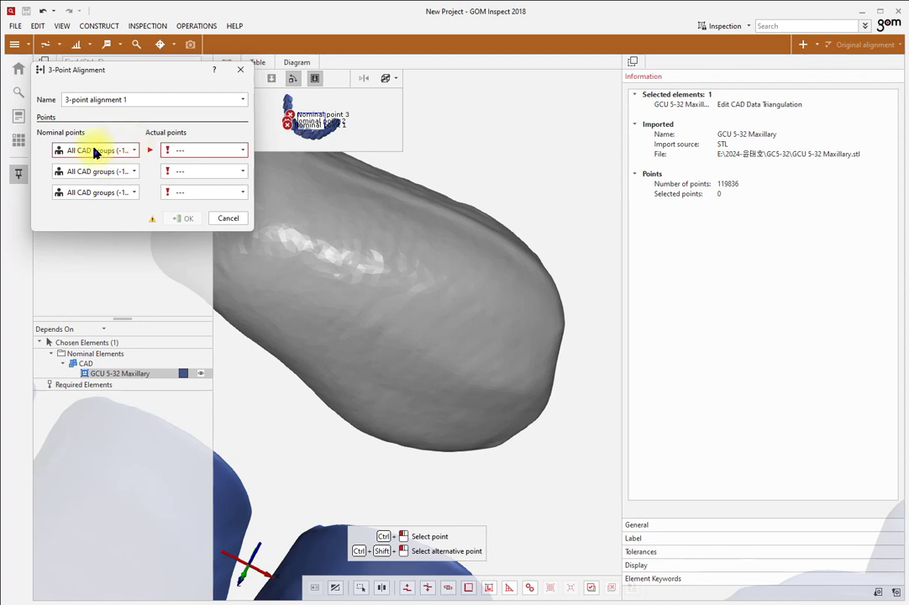
ctrl+click(542, 406)
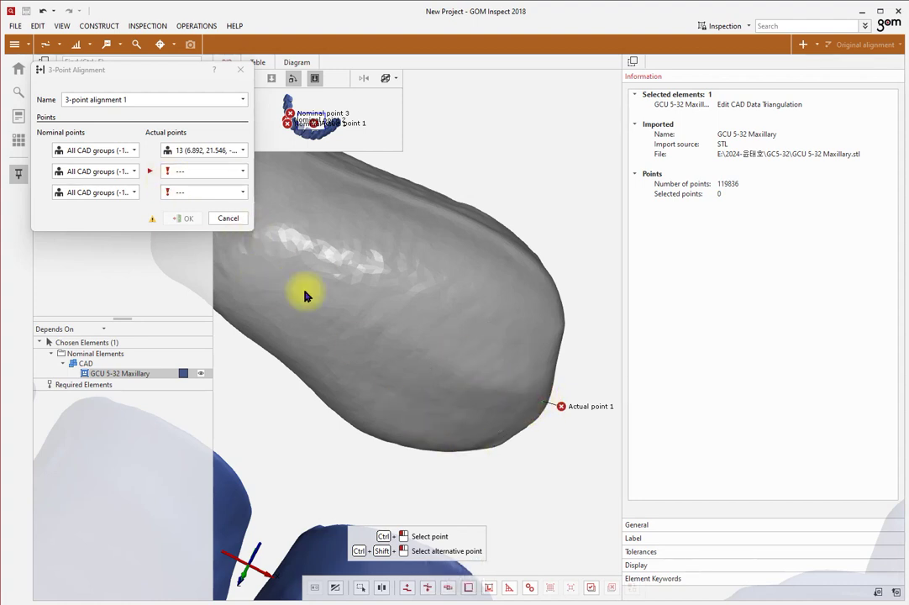
Pick the second and third actual points on the tooth 13 mesh, near the incisal end and at the gingival end
click(153, 172)
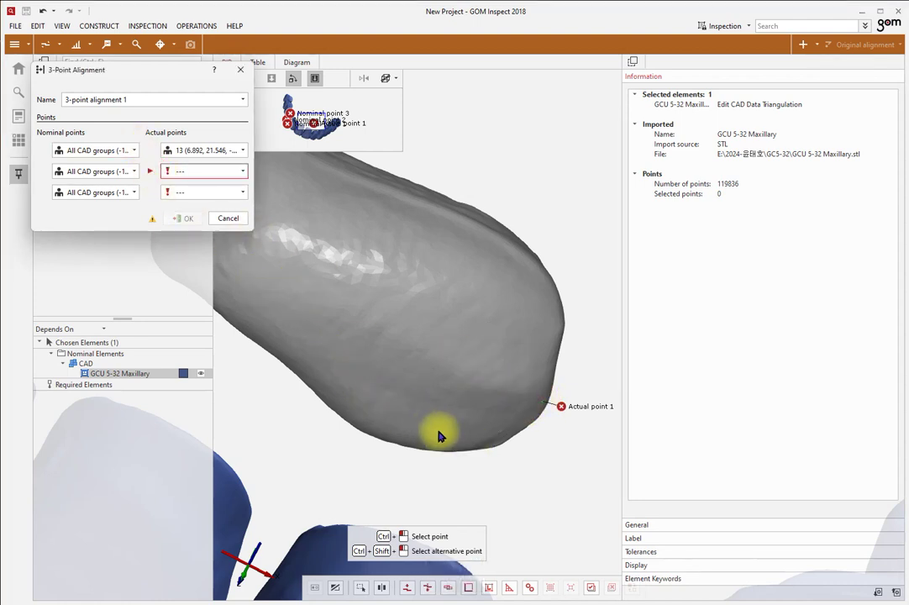
ctrl+click(480, 450)
drag(400, 304, 510, 393)
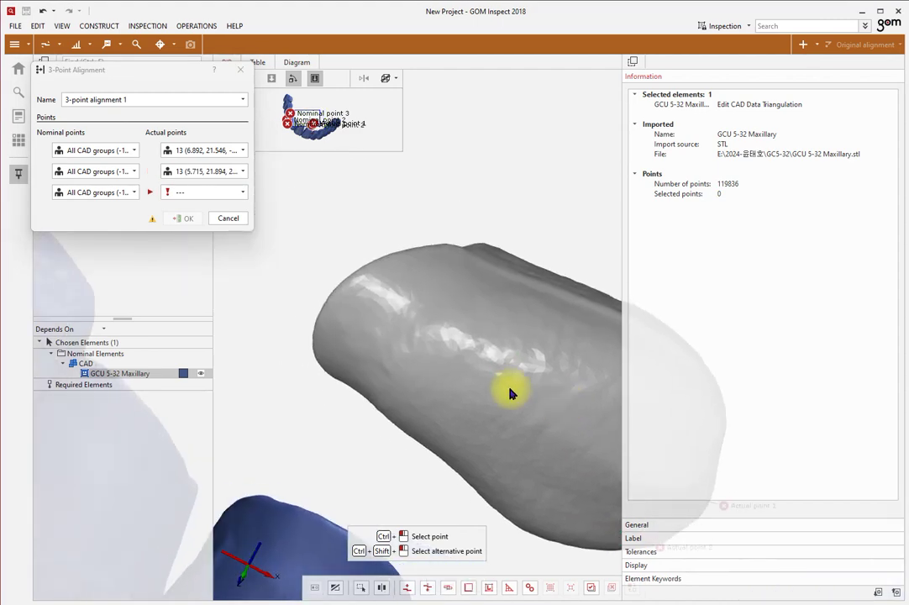
ctrl+click(403, 360)
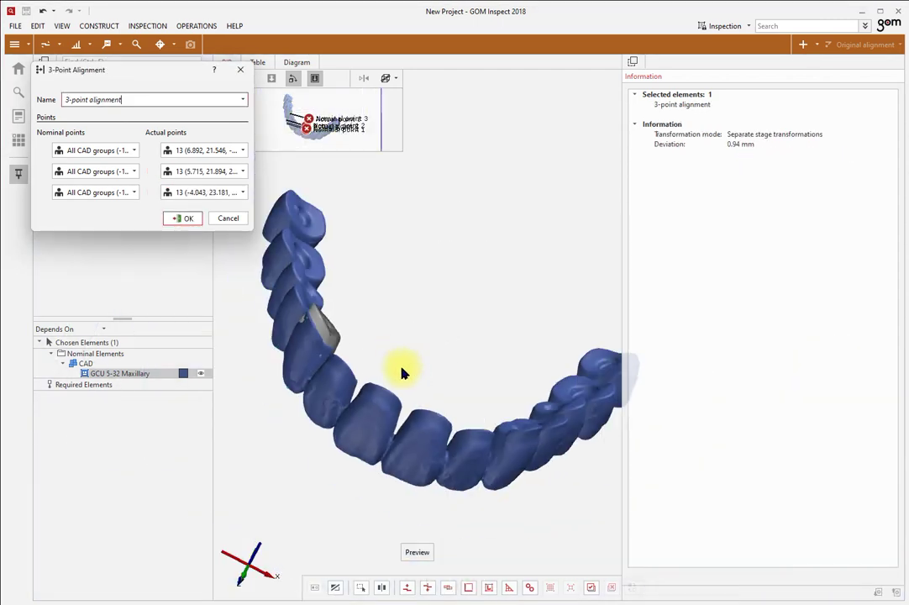
Examine how the previewed 3-point alignment fits the tooth 13 mesh onto the arch's canine
drag(401, 373, 442, 361)
drag(402, 402, 463, 373)
scroll(323, 365, up, 3)
drag(422, 325, 450, 336)
scroll(439, 347, down, 3)
scroll(450, 338, up, 3)
middle_drag(448, 338, 453, 383)
drag(452, 381, 437, 364)
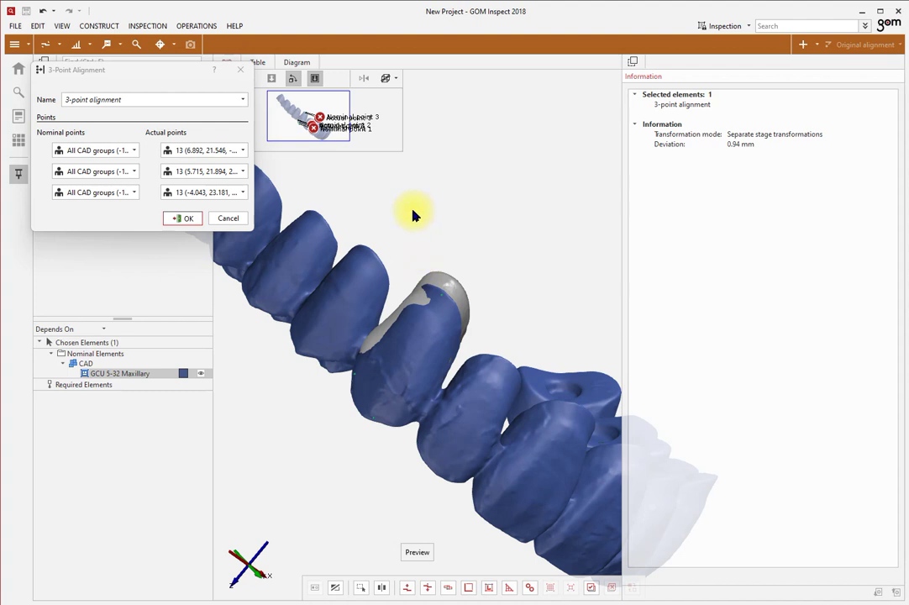
Select the canine area through the surface with a polygon drawn around it during the 3-point alignment preview
right_click(422, 223)
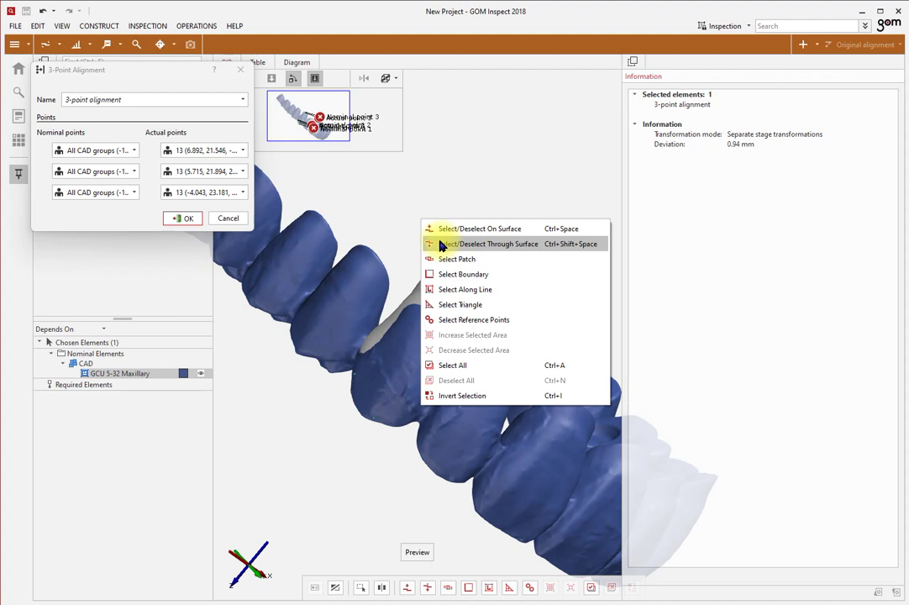
click(442, 245)
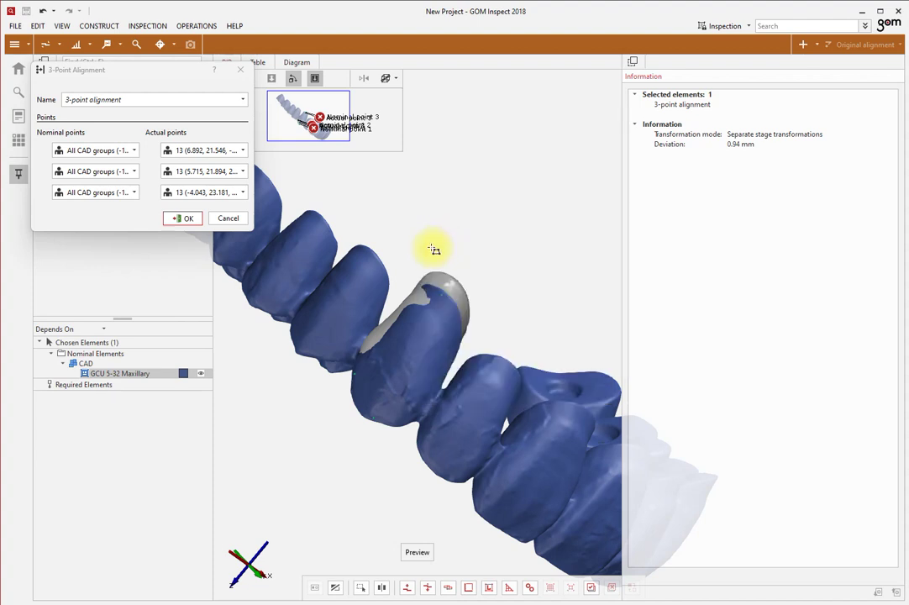
click(431, 252)
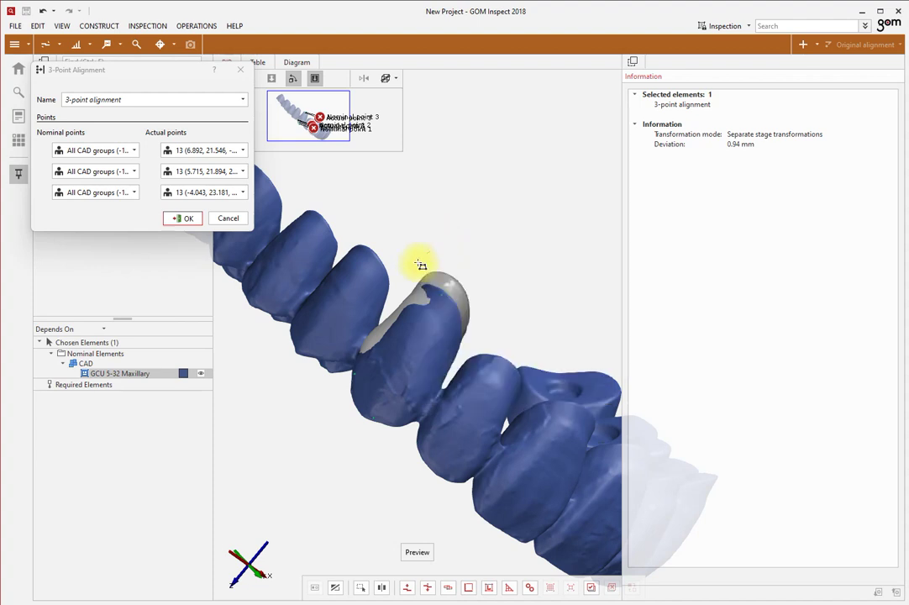
click(333, 391)
click(353, 445)
click(386, 446)
click(424, 414)
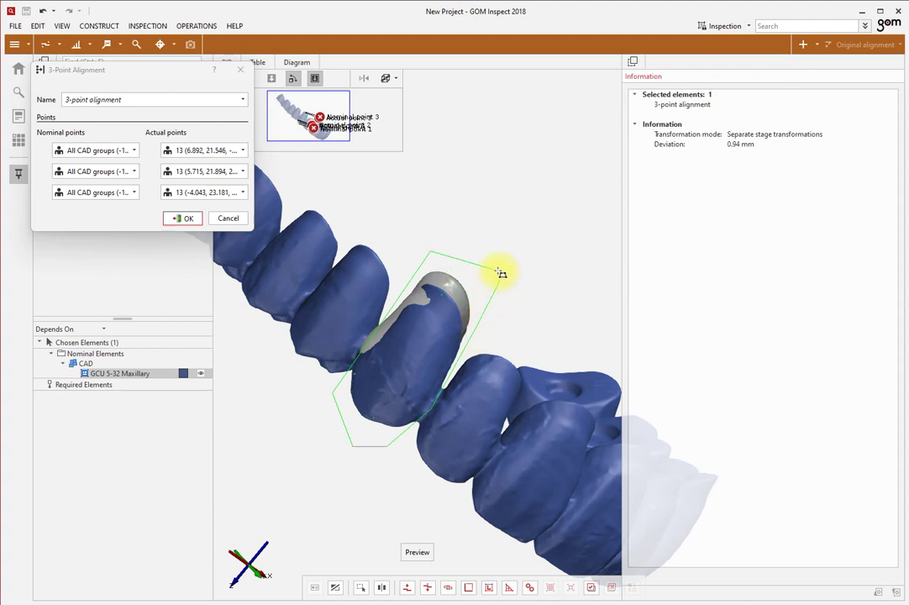
click(499, 271)
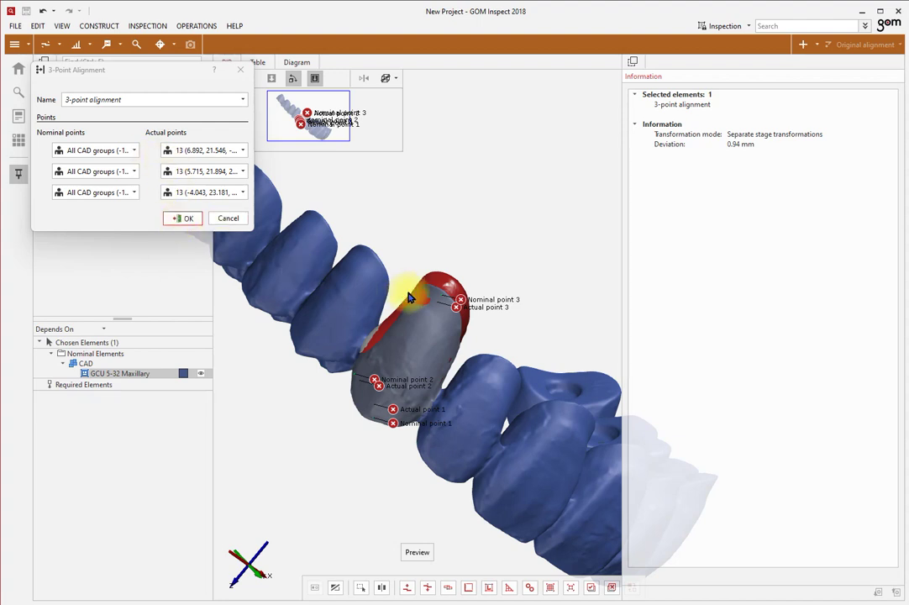
Accept the 3-point alignment and select the canine area through the surface with a polygon drawn around it
click(186, 219)
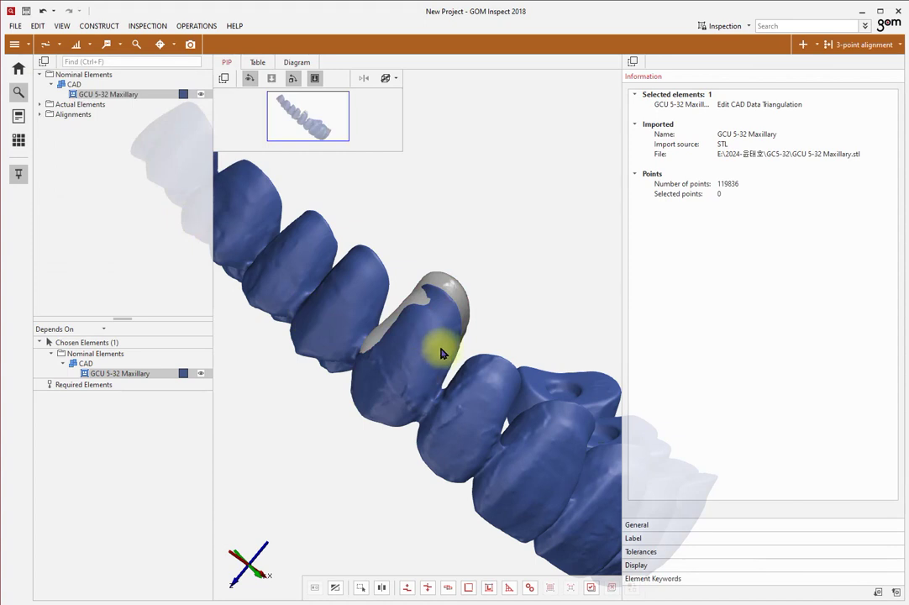
right_click(426, 172)
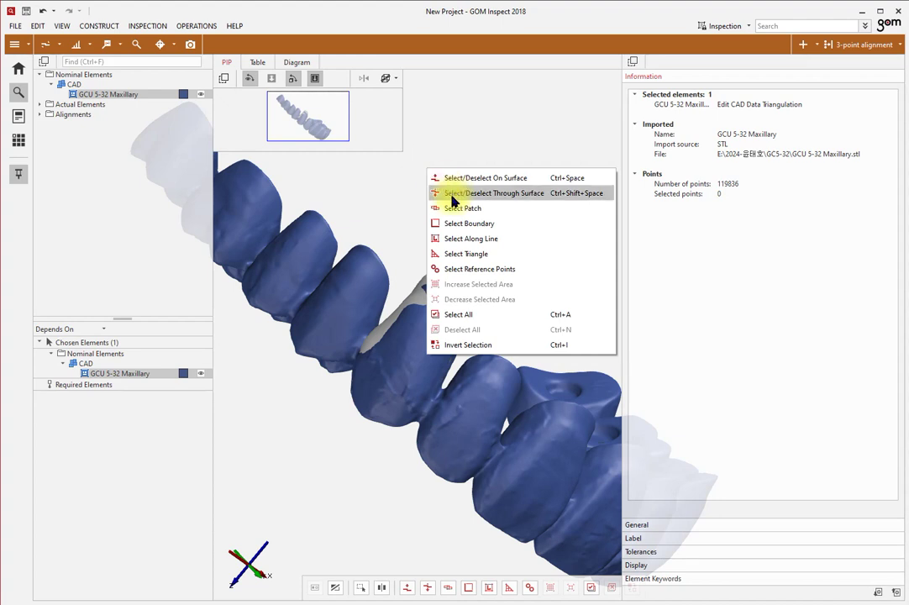
click(452, 194)
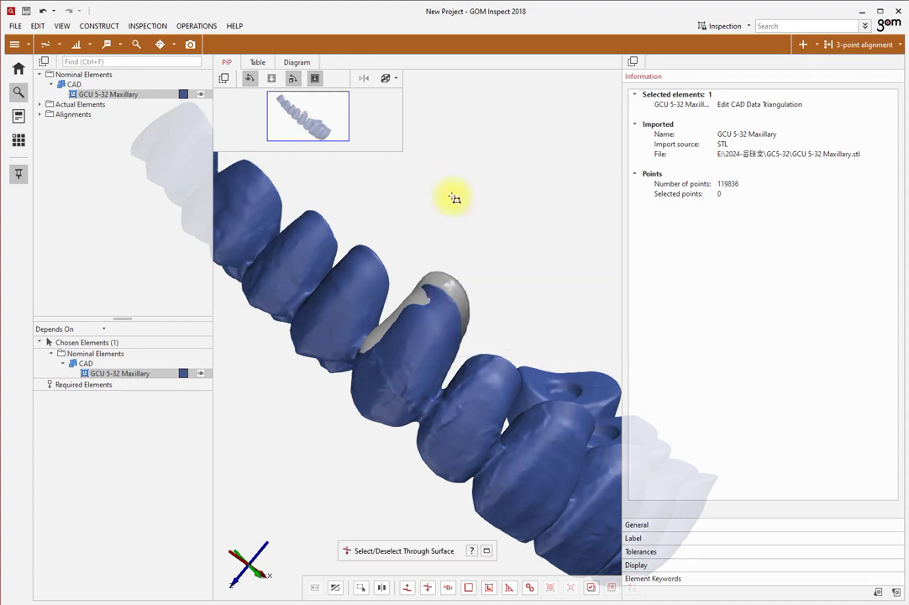
click(438, 236)
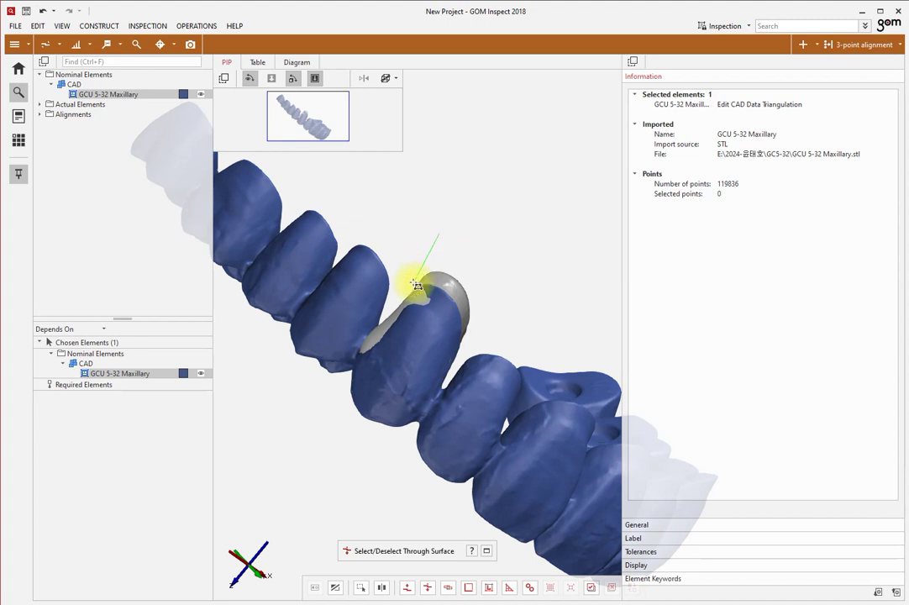
click(347, 380)
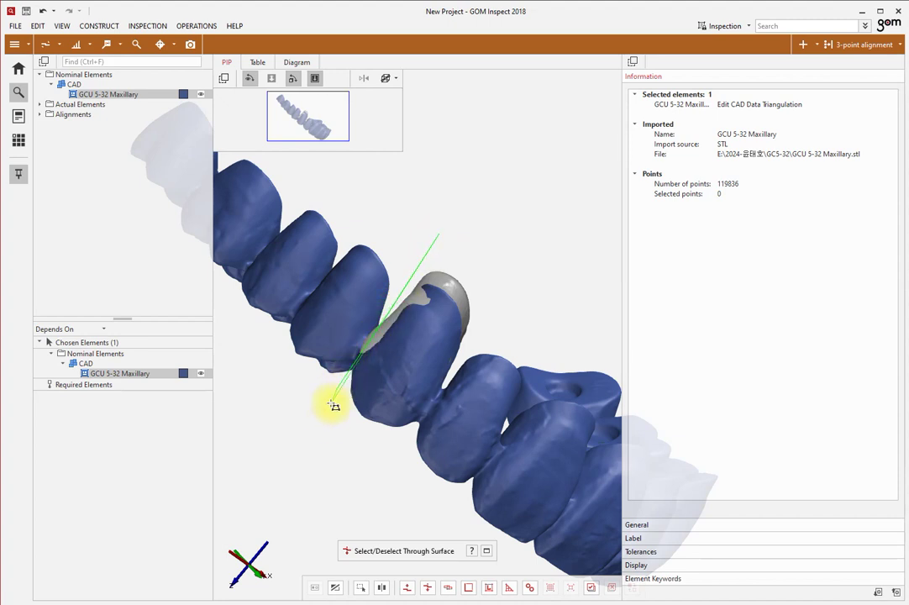
click(325, 444)
click(379, 454)
click(413, 425)
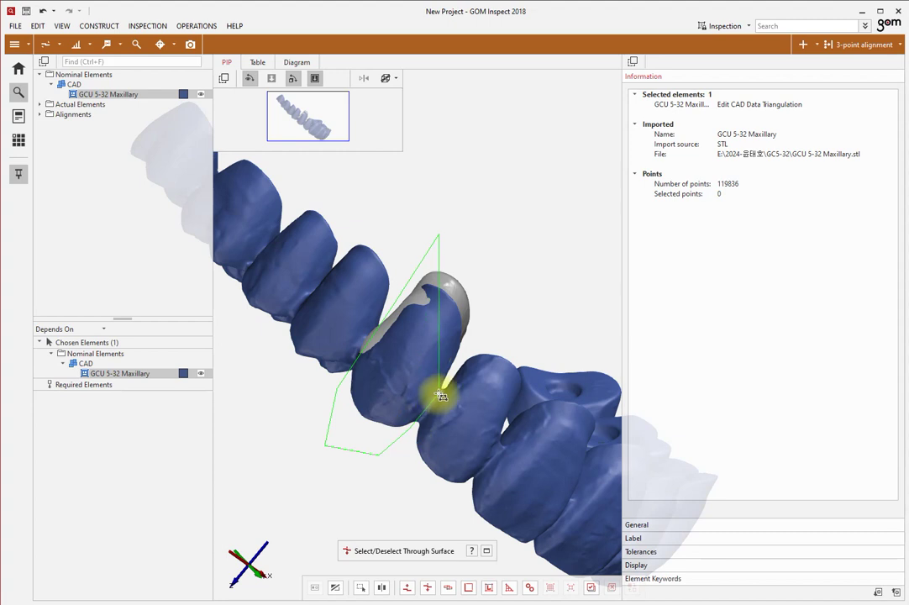
click(483, 338)
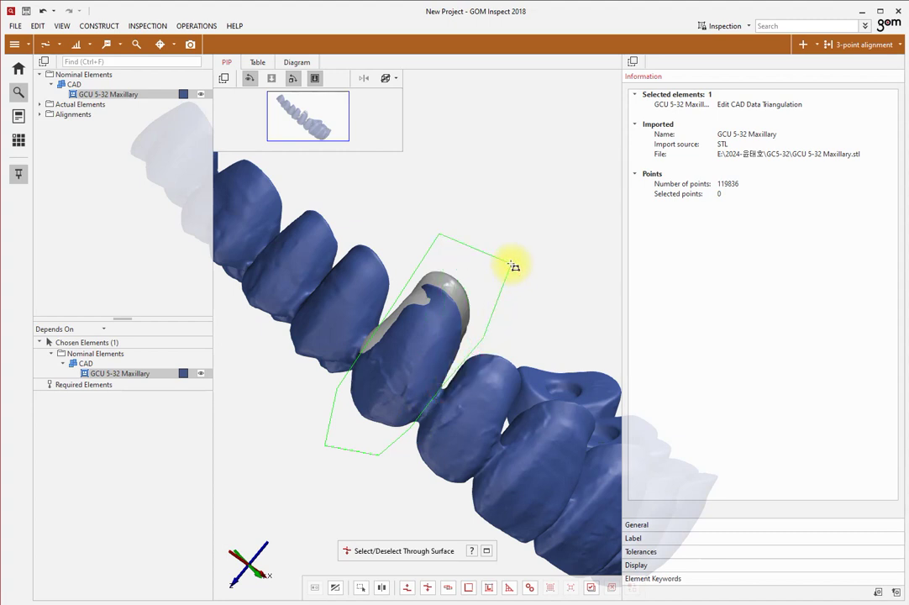
click(512, 266)
drag(475, 310, 349, 321)
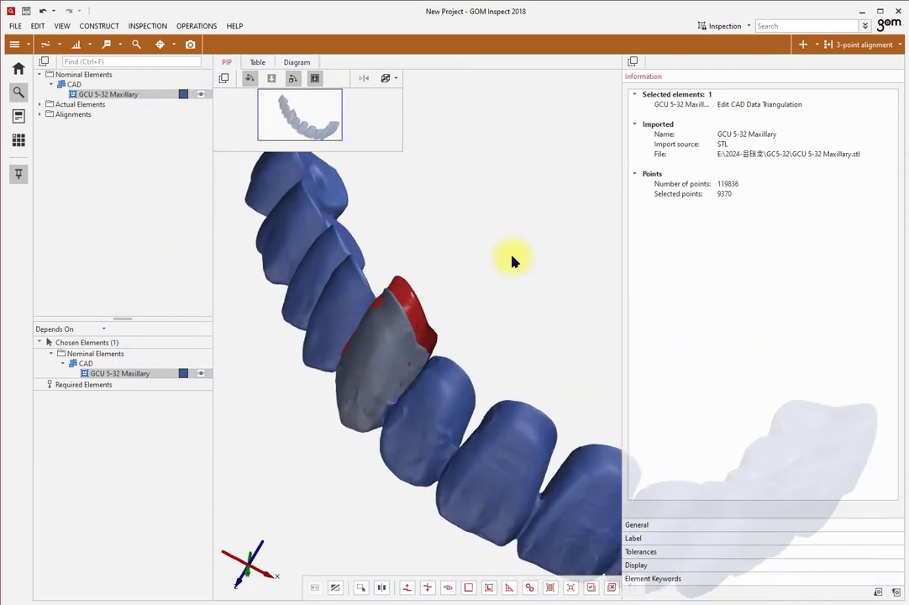
Create a local best-fit main alignment of the tooth 13 mesh to the selected canine area of the arch
click(804, 46)
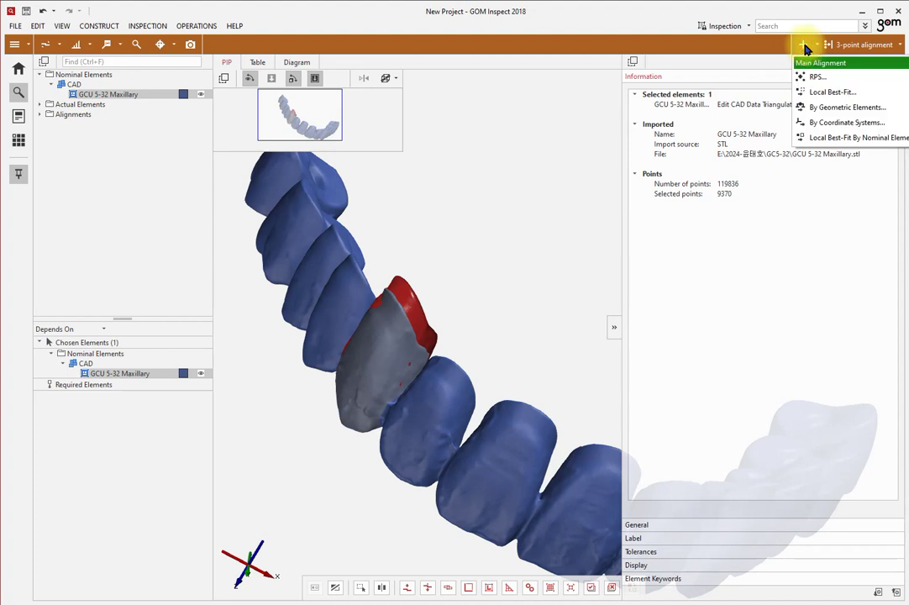
click(814, 93)
drag(431, 389, 528, 369)
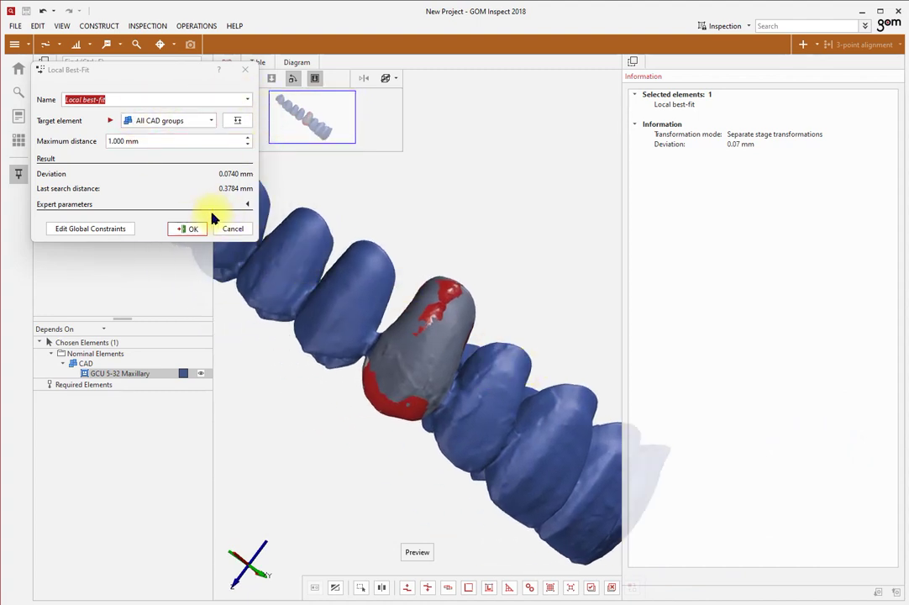
click(183, 229)
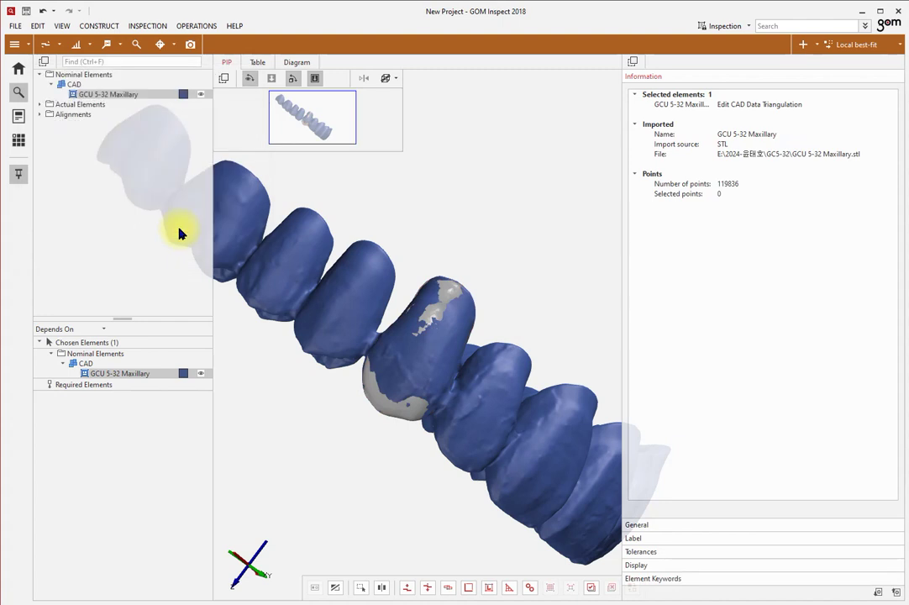
Review the 3-point initial alignment and the local best-fit main alignment, and how tooth 13 fits the arch
drag(424, 321, 454, 342)
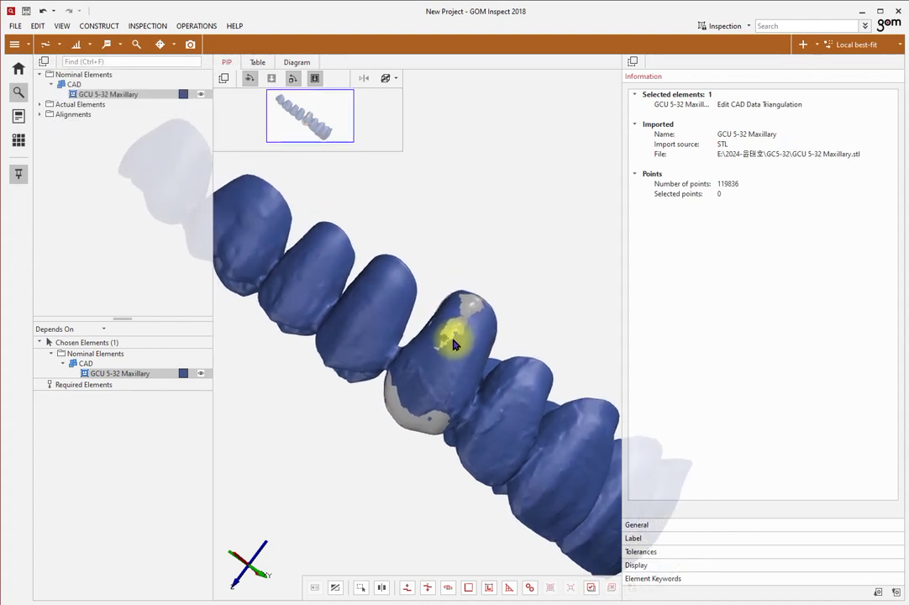
click(39, 114)
click(52, 123)
click(100, 123)
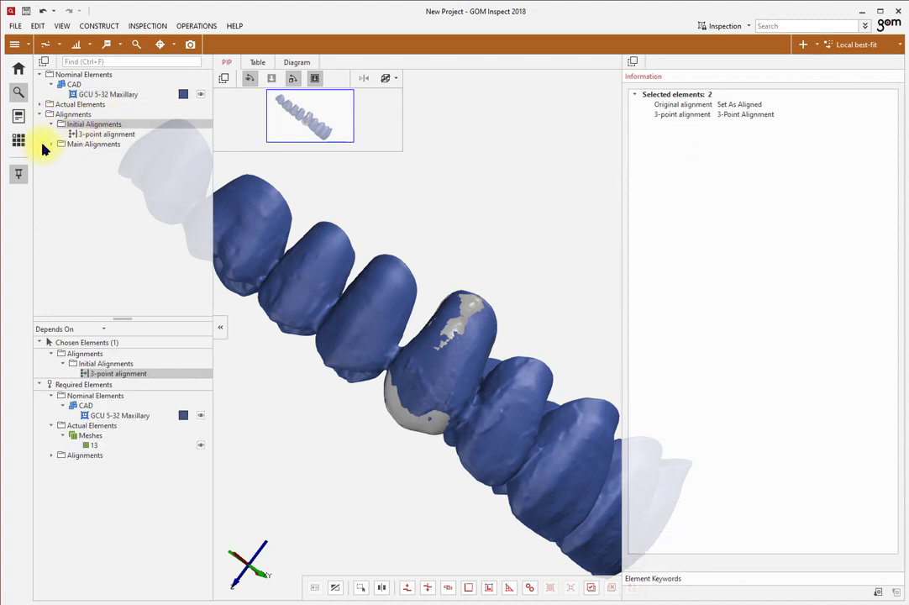
click(90, 156)
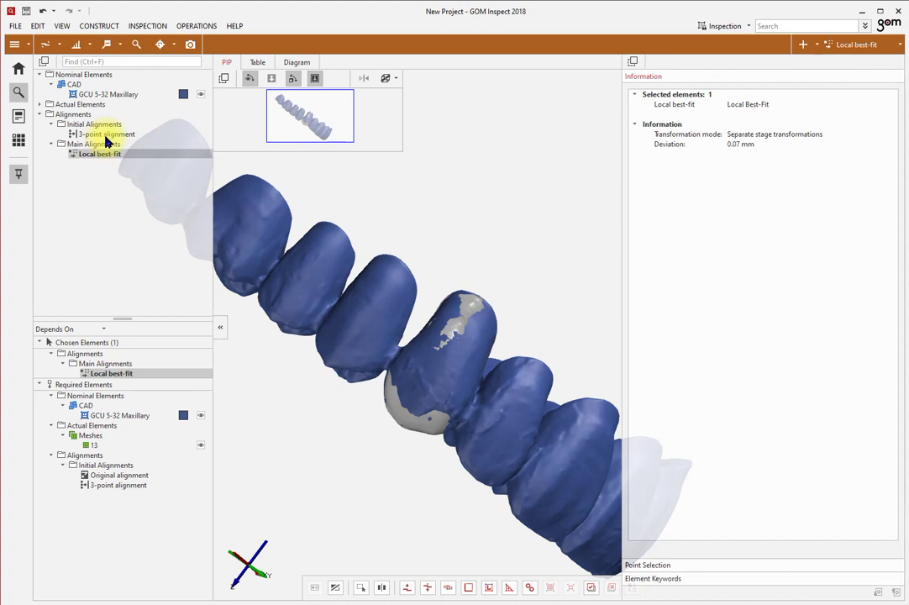
click(427, 402)
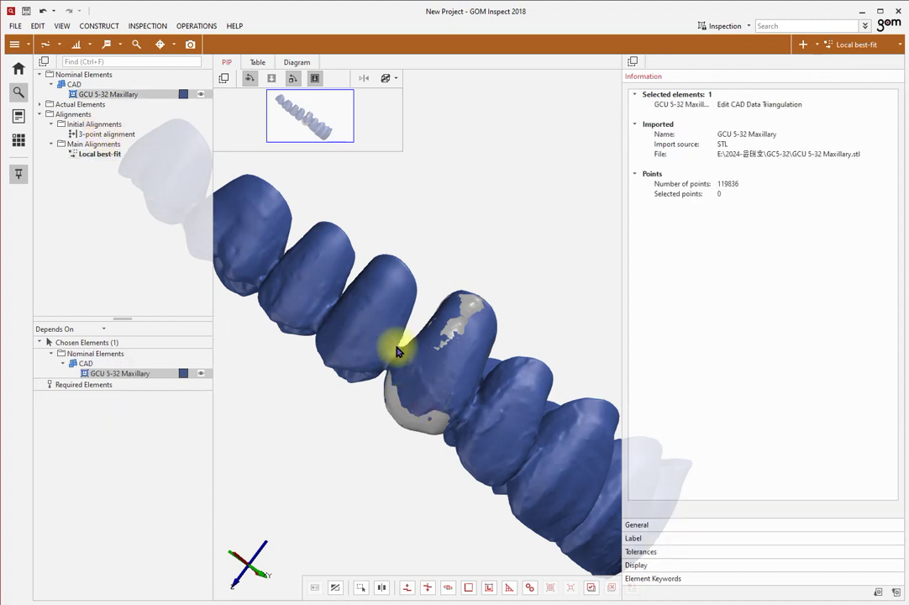
click(39, 114)
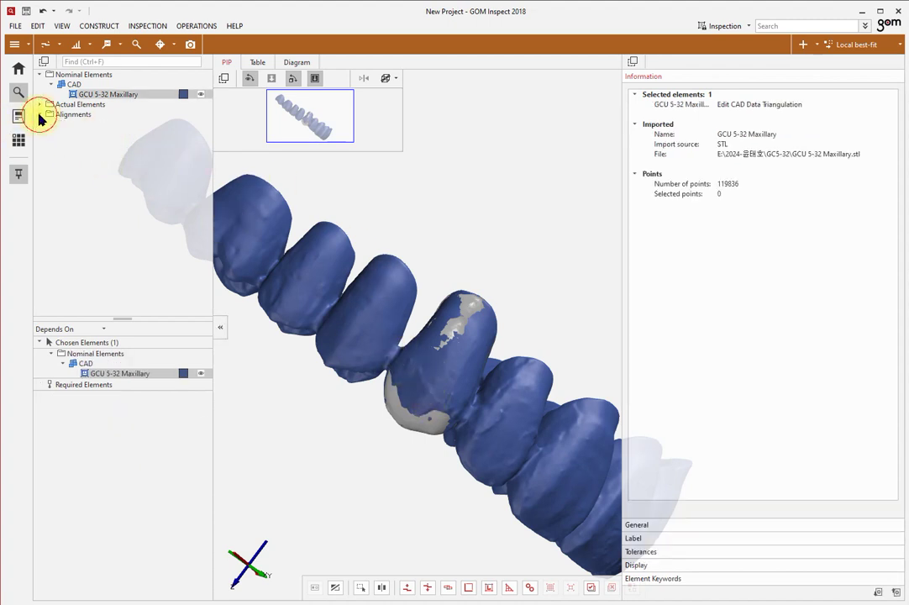
Export the tooth 13 mesh as an STL file named 13-aligned.stl
click(39, 104)
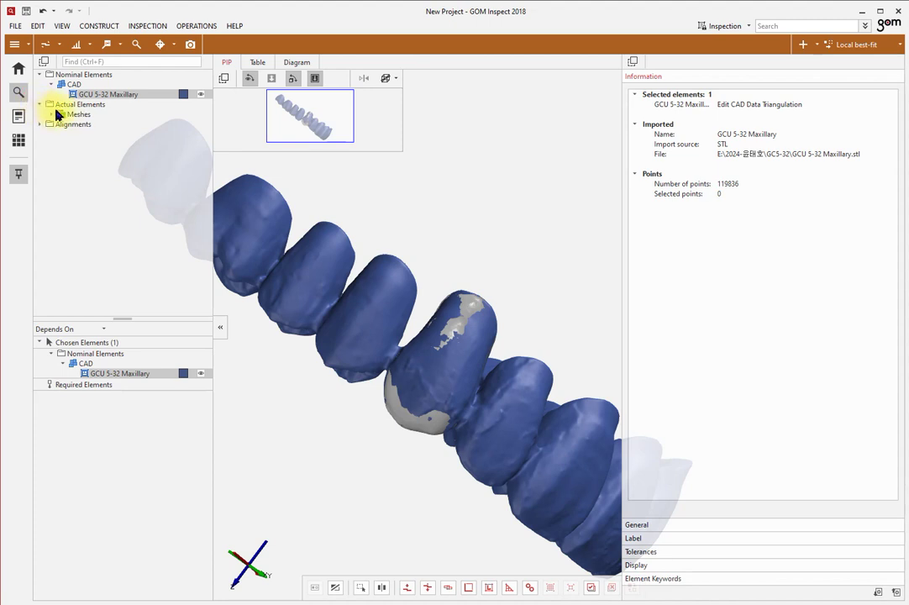
click(49, 115)
click(80, 124)
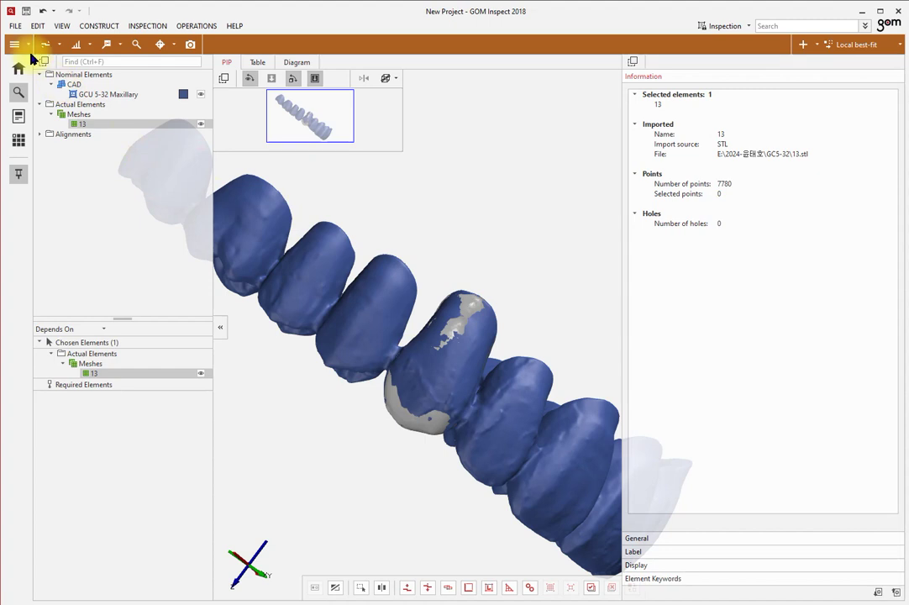
click(16, 27)
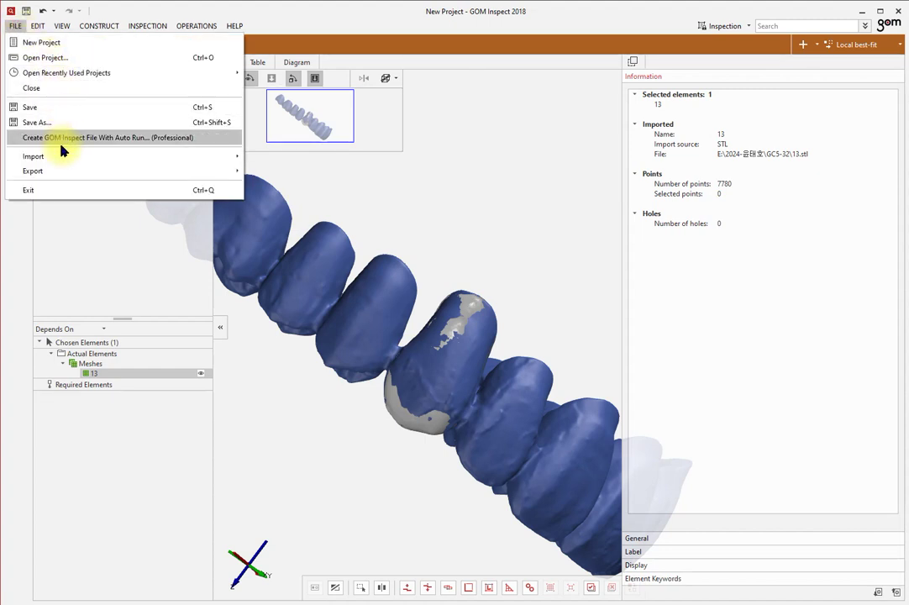
mouse_move(56, 172)
mouse_move(284, 175)
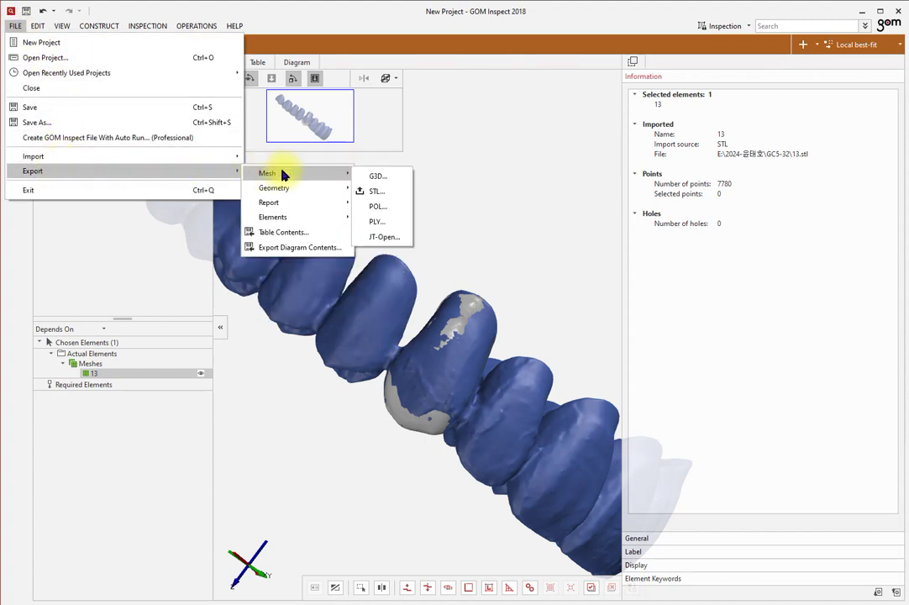
click(374, 192)
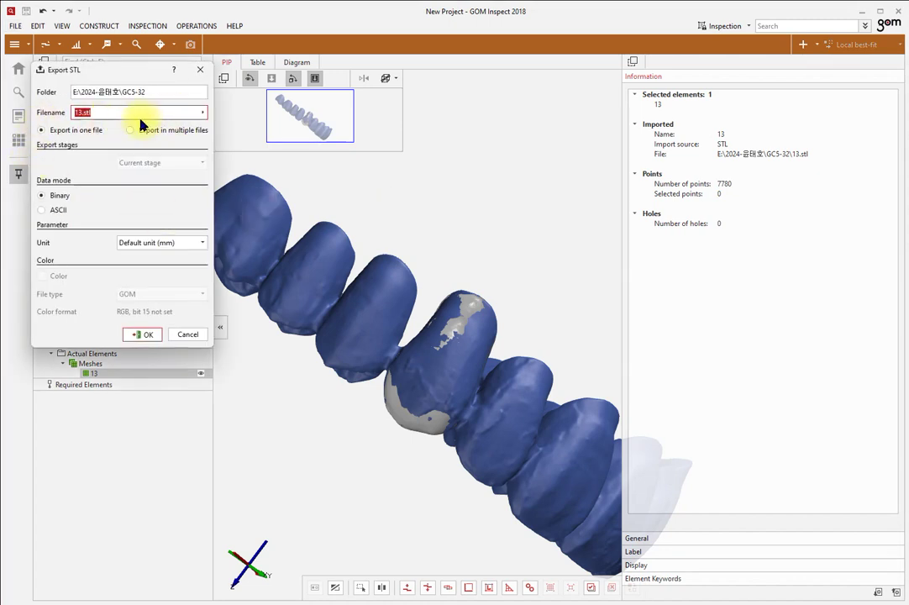
key(Left)
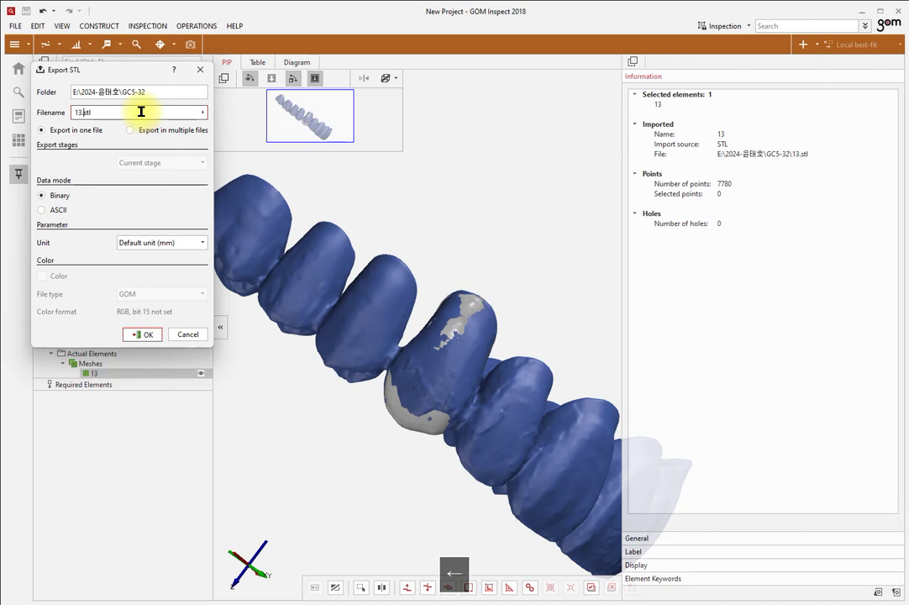
text(-aligned)
key(Return)
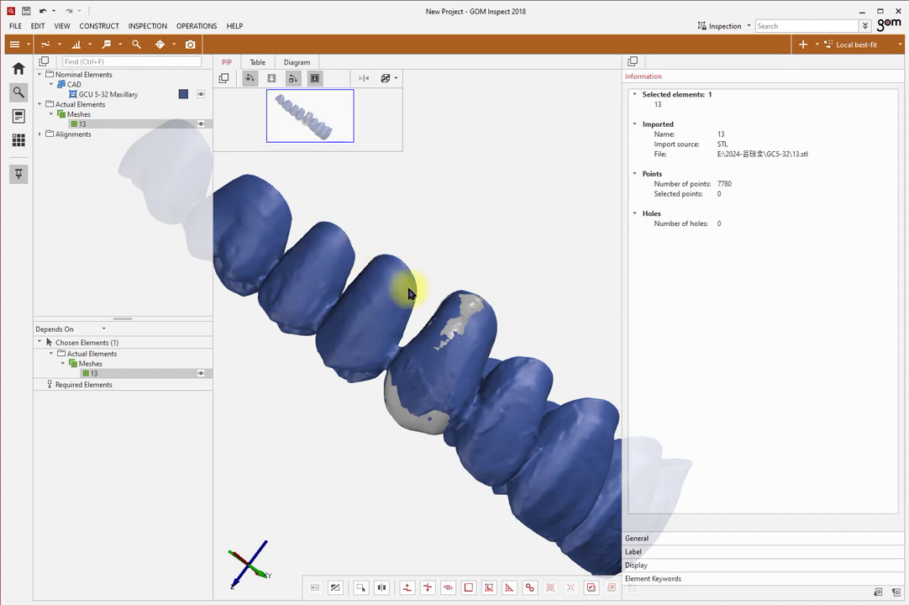
Delete all initial and main alignments, and remove the tooth 13 mesh from the project
click(39, 135)
click(60, 136)
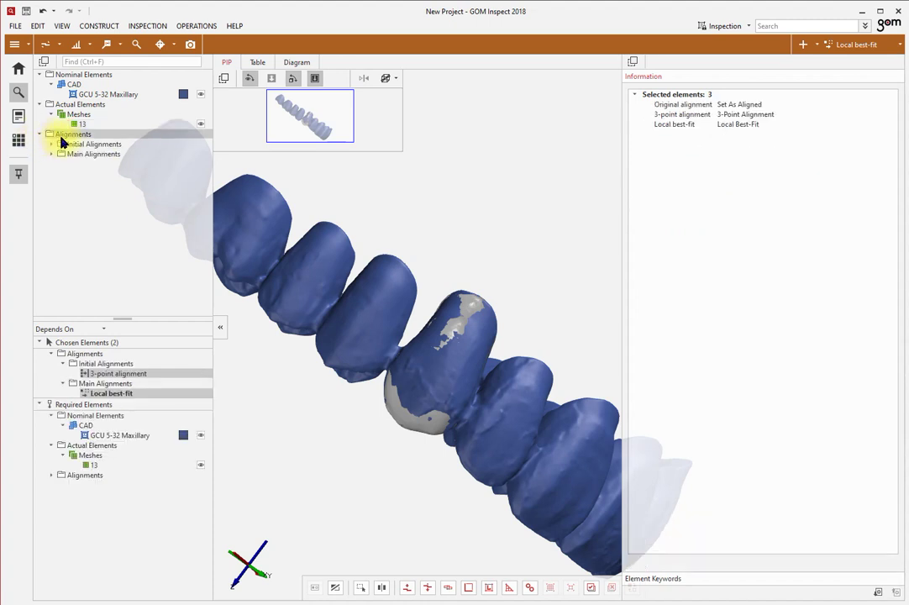
key(Delete)
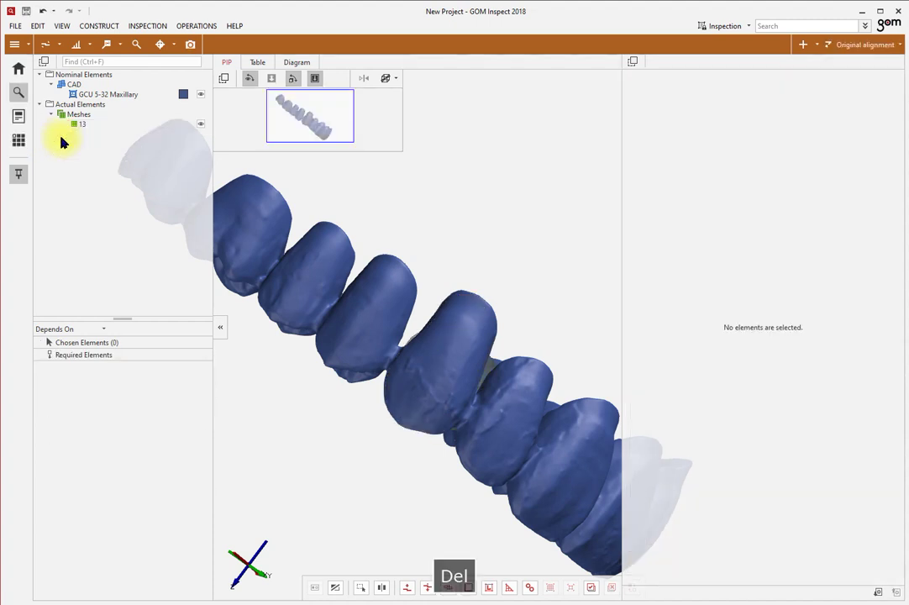
scroll(477, 314, down, 5)
drag(485, 317, 387, 438)
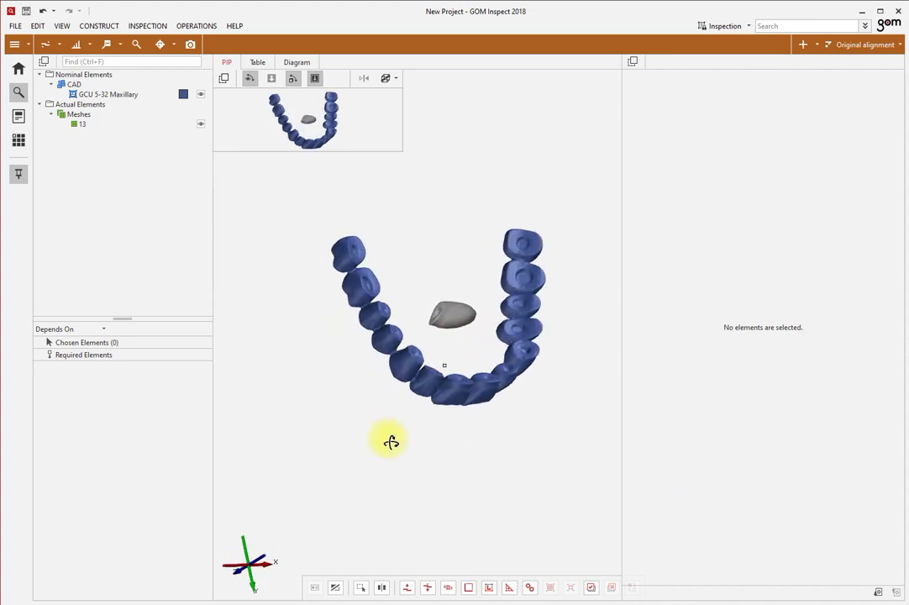
click(456, 325)
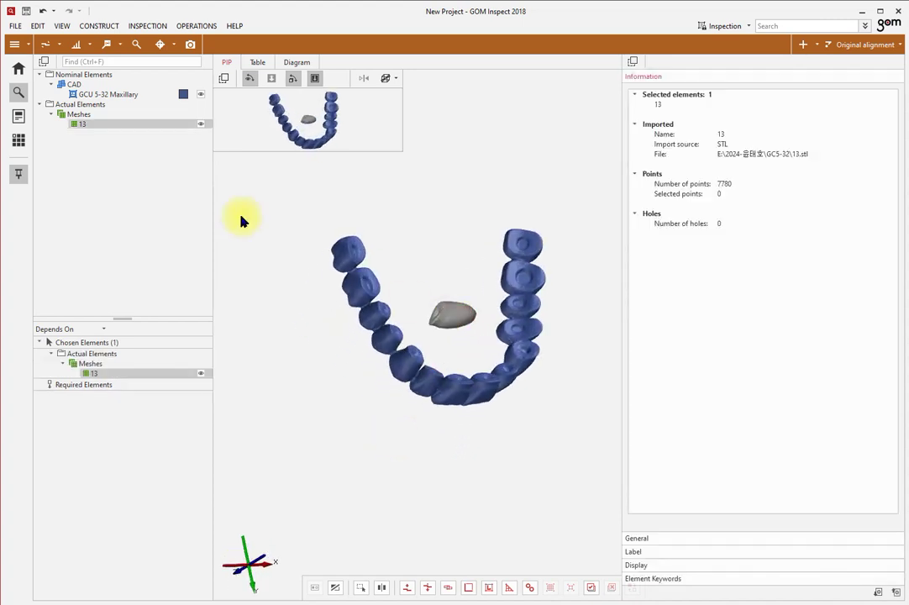
key(Delete)
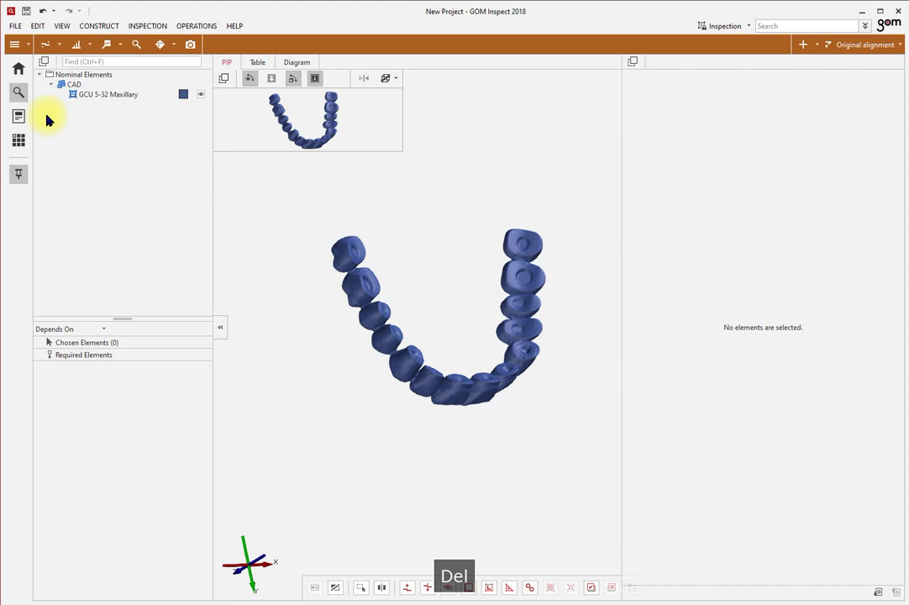
Import 14.stl as a mesh in the default unit (mm)
drag(377, 308, 400, 324)
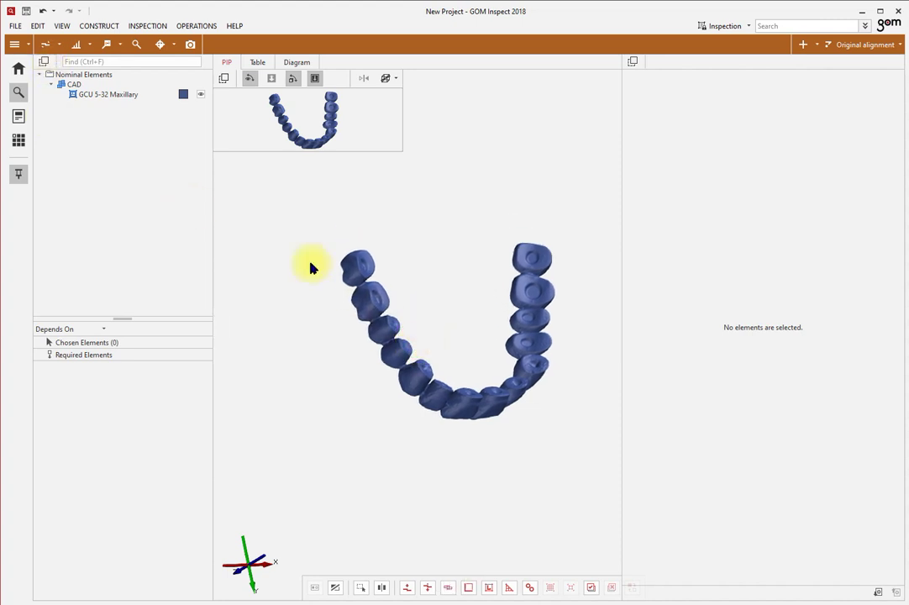
click(16, 26)
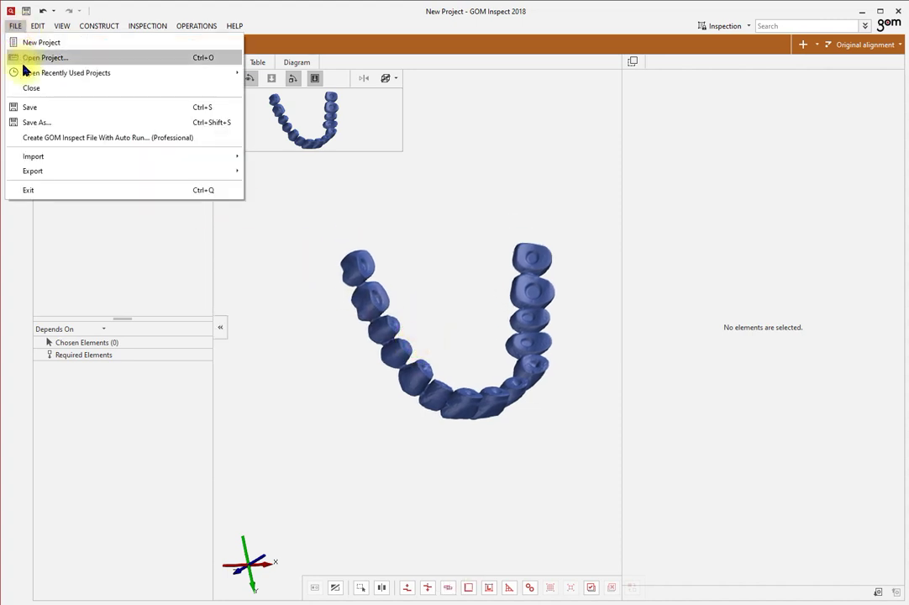
mouse_move(33, 156)
click(268, 159)
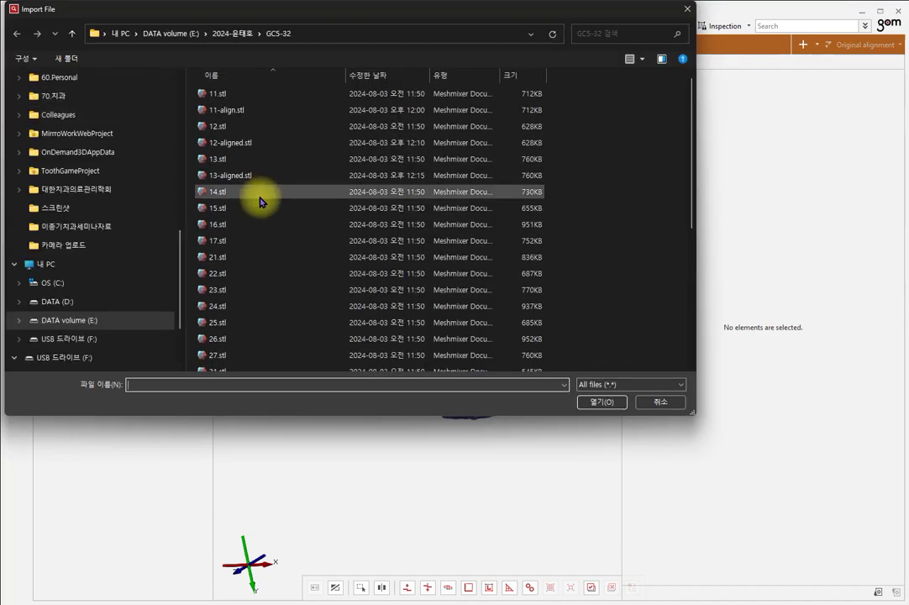
click(268, 192)
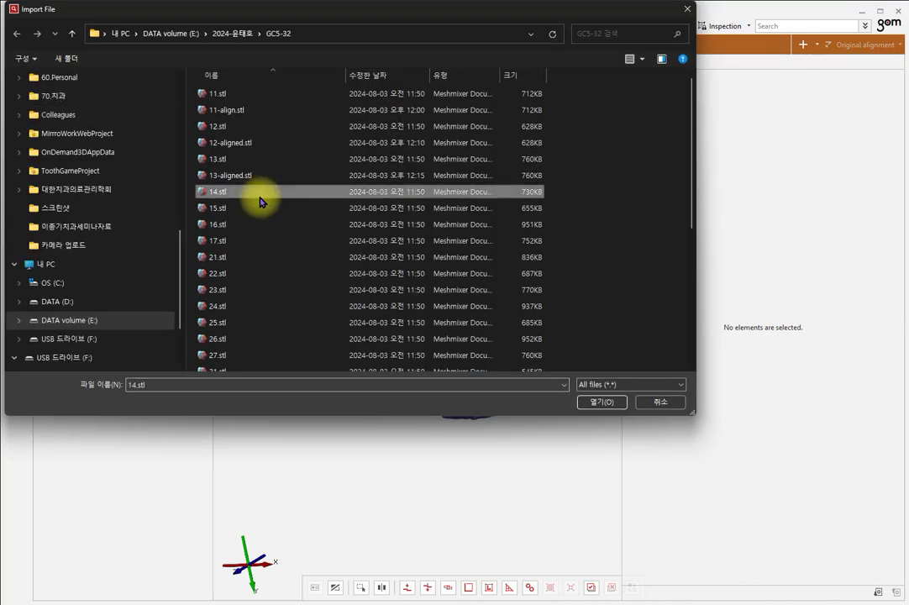
click(608, 406)
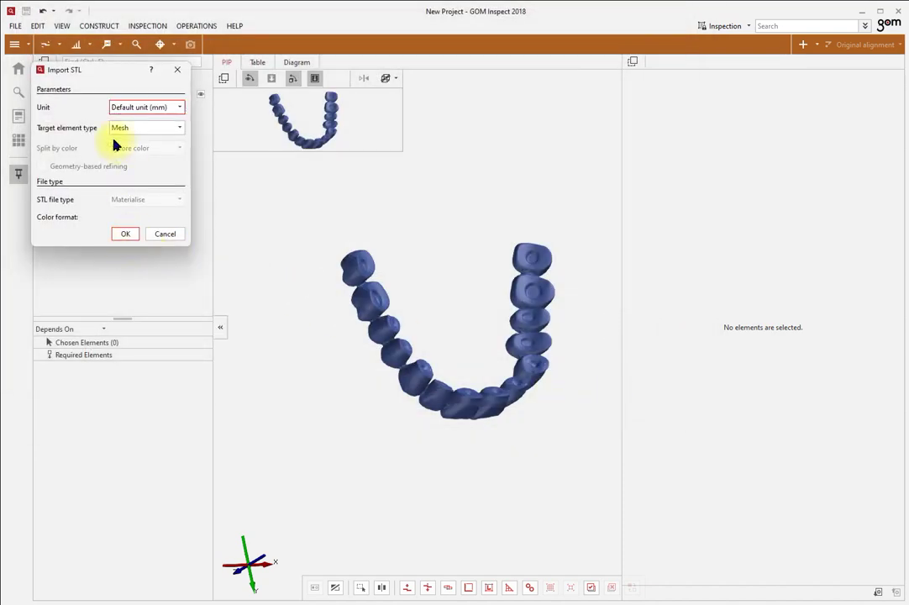
click(125, 235)
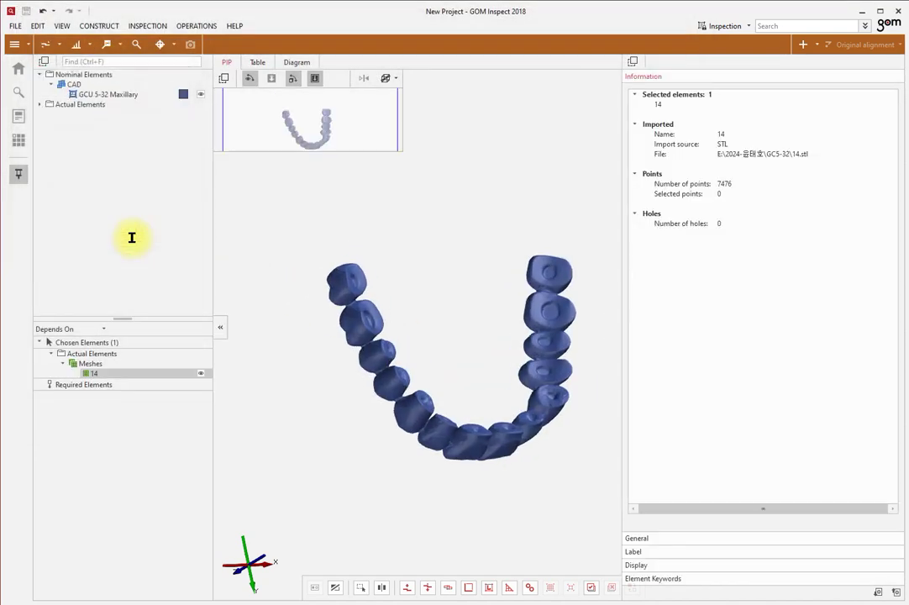
scroll(351, 291, down, 10)
drag(366, 294, 355, 300)
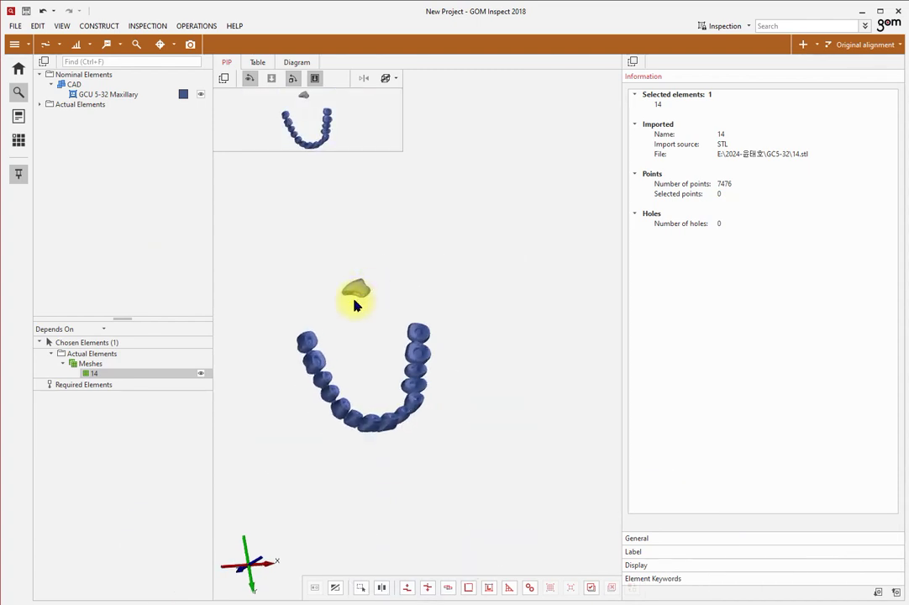
Create an initial Prealignment of mesh 14 to all CAD groups, with short search time and an additional best-fit
click(804, 45)
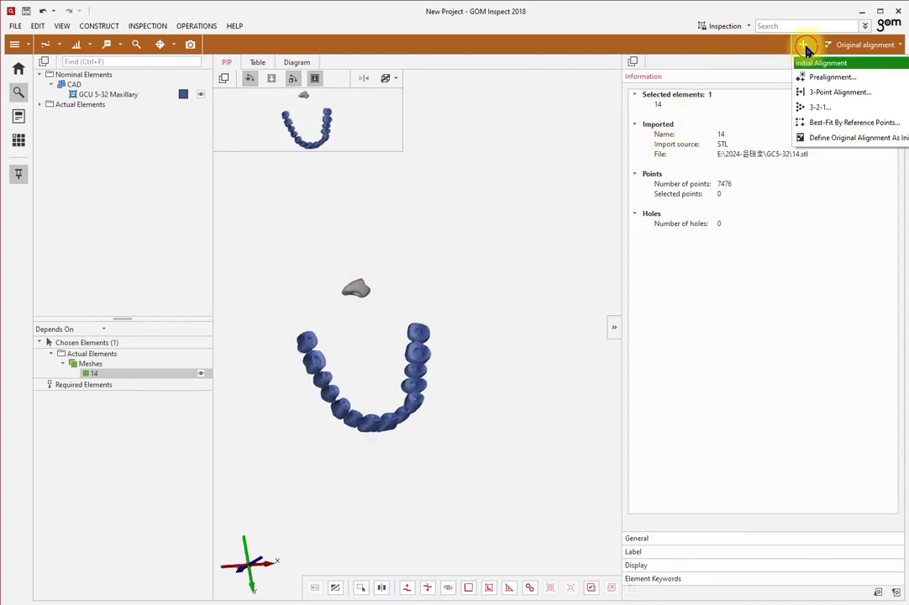
click(821, 81)
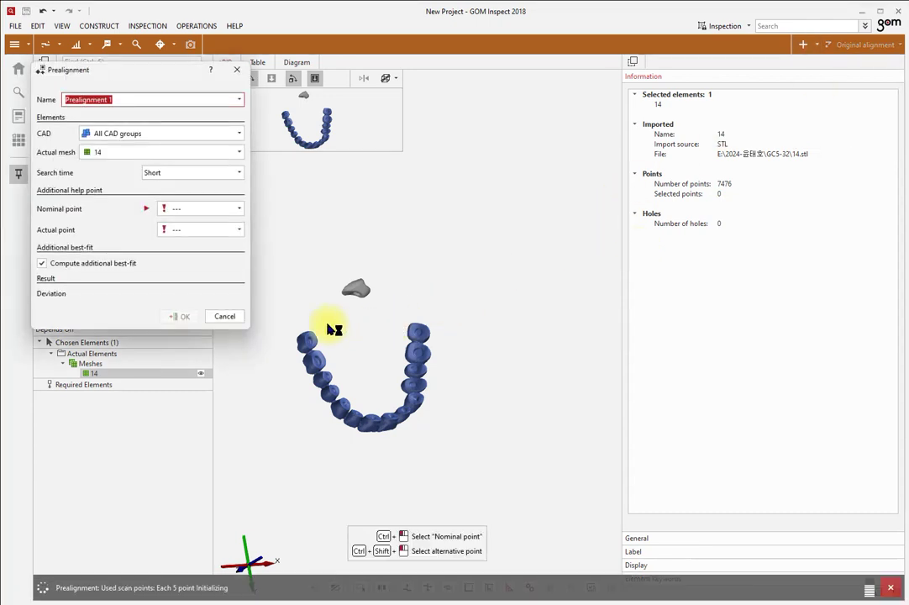
drag(380, 404, 445, 316)
scroll(396, 358, up, 3)
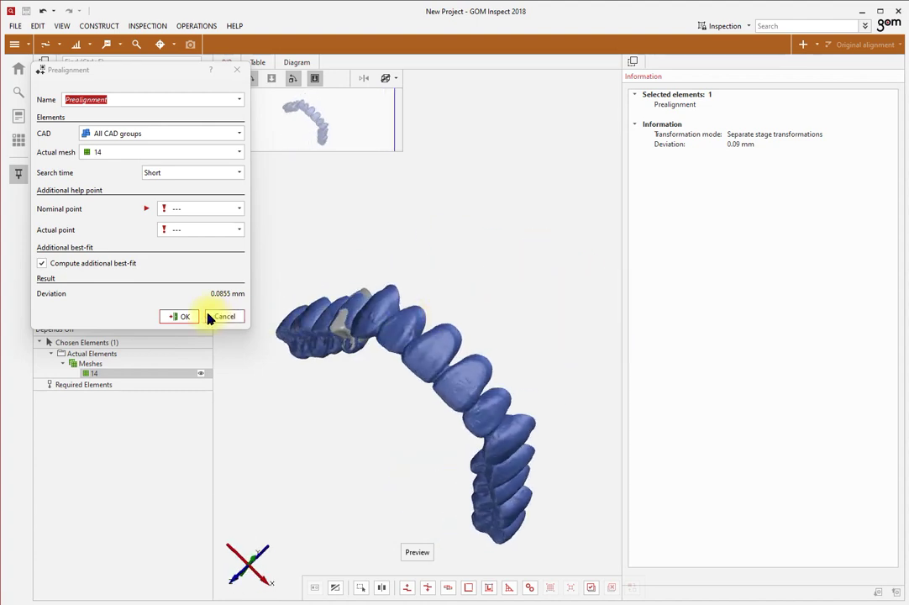
click(180, 316)
drag(363, 353, 442, 380)
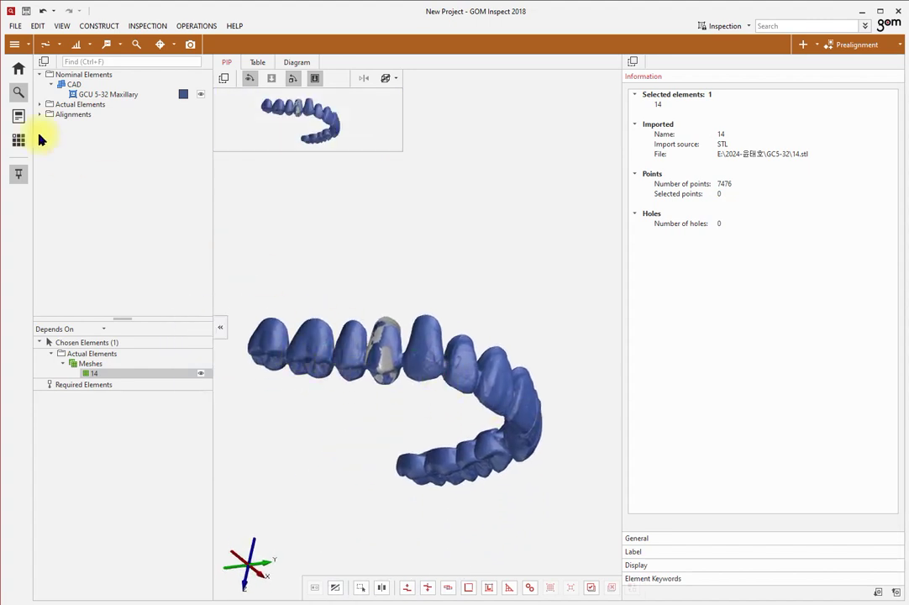
Export the tooth 14 mesh as a binary STL file named 14-aligned.stl in the default unit (mm)
click(39, 105)
click(51, 115)
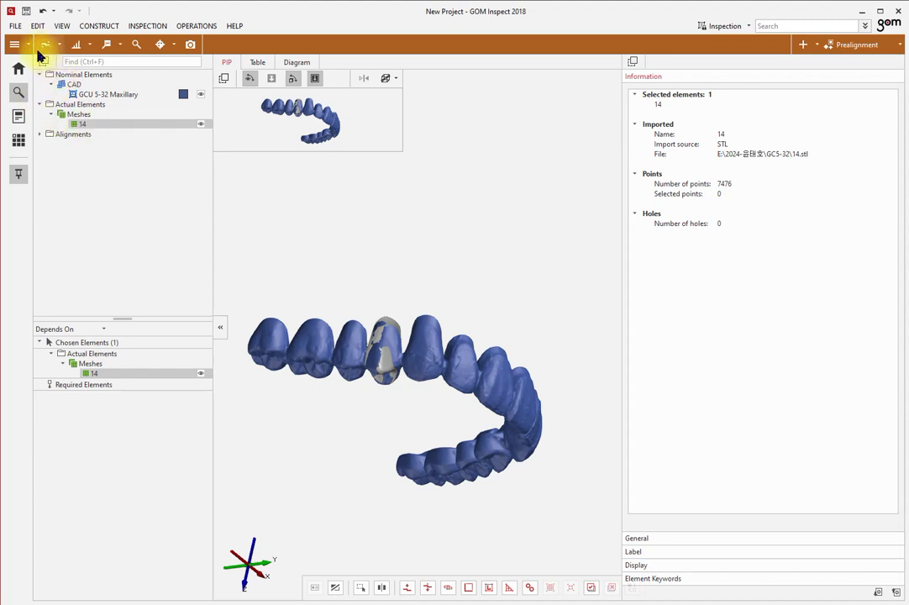
click(15, 25)
mouse_move(57, 162)
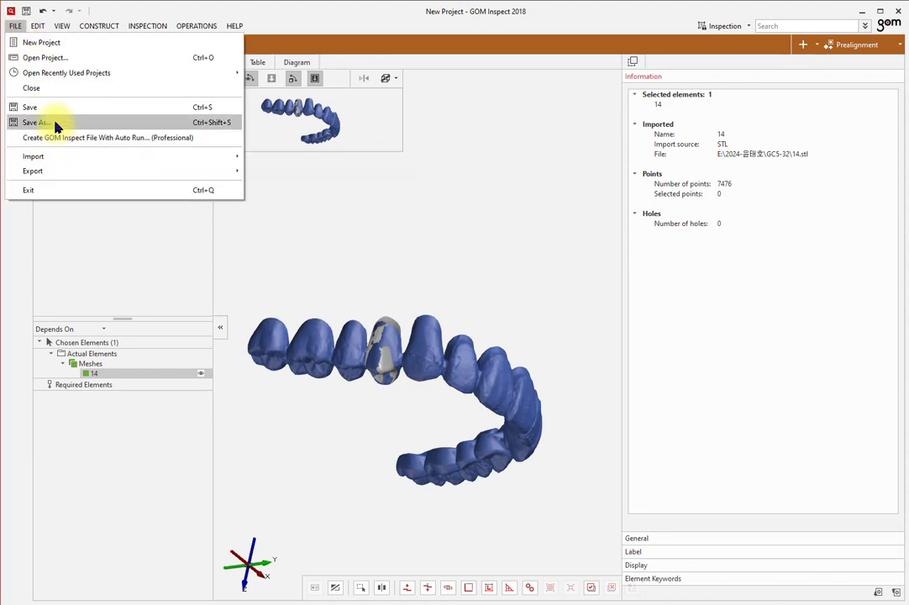
mouse_move(92, 173)
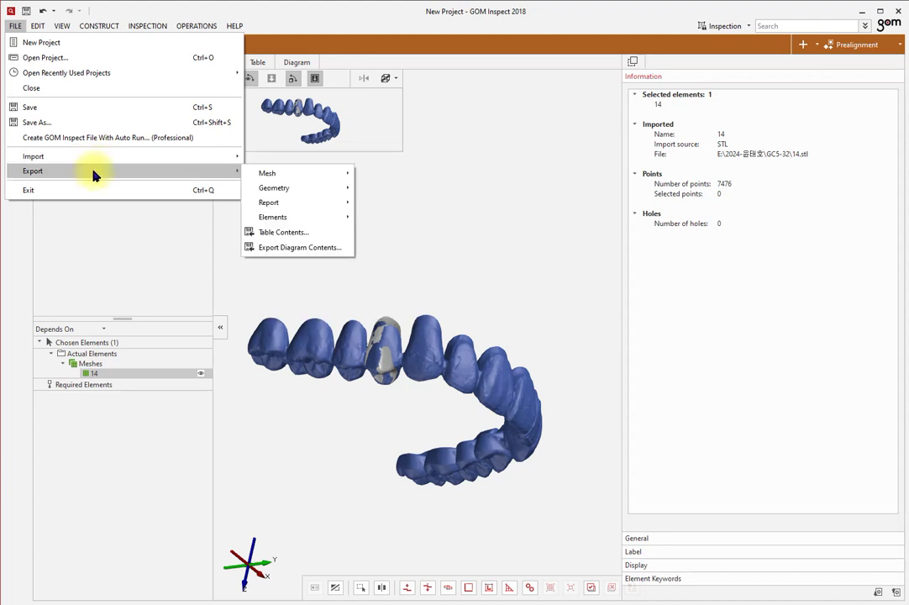
mouse_move(255, 173)
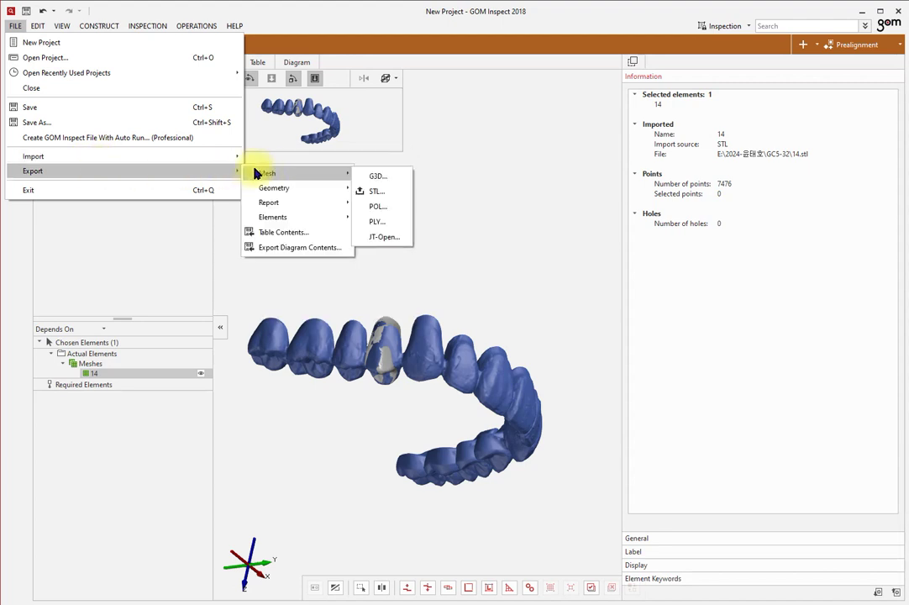
click(380, 191)
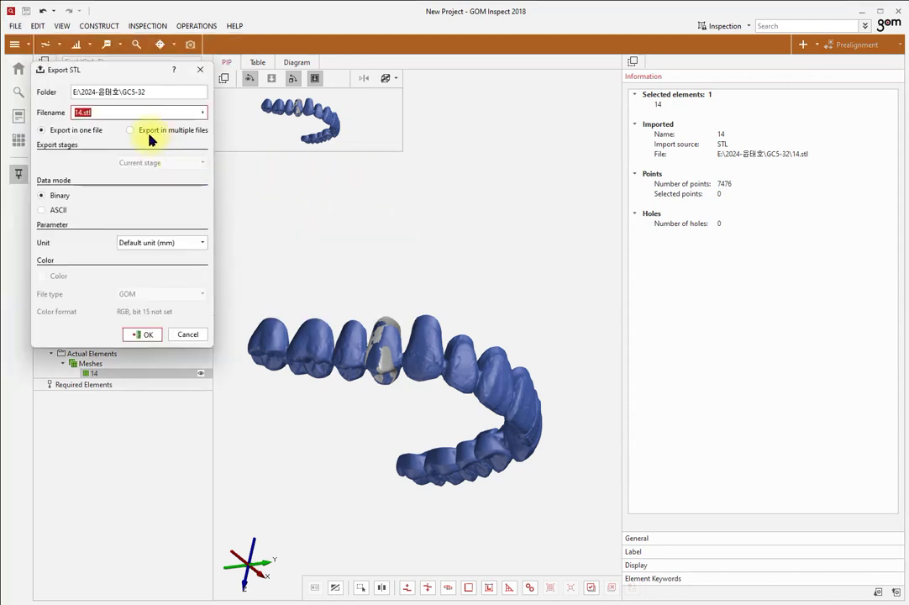
click(131, 113)
key(Left)
key(Left)
key(Left)
key(Left)
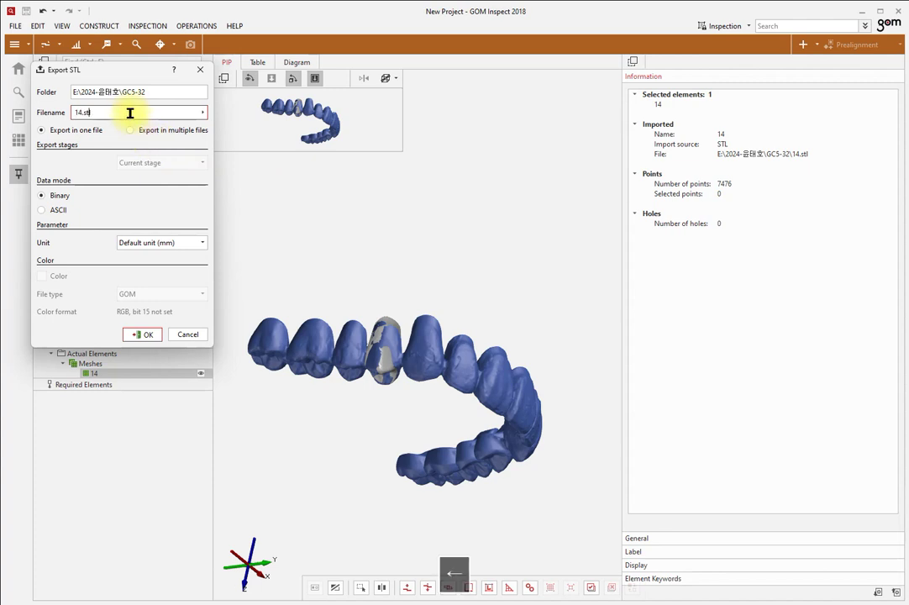
text(-aligned)
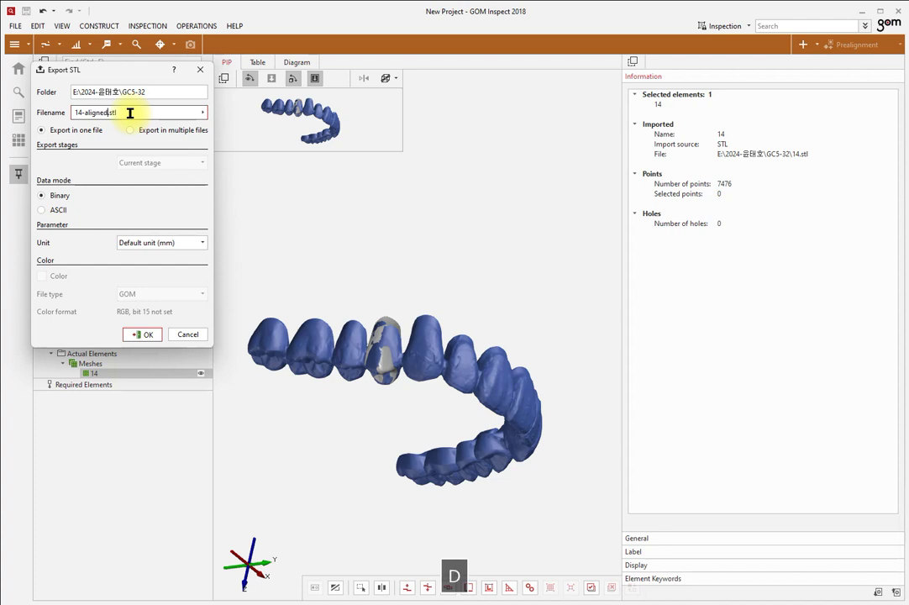
click(142, 335)
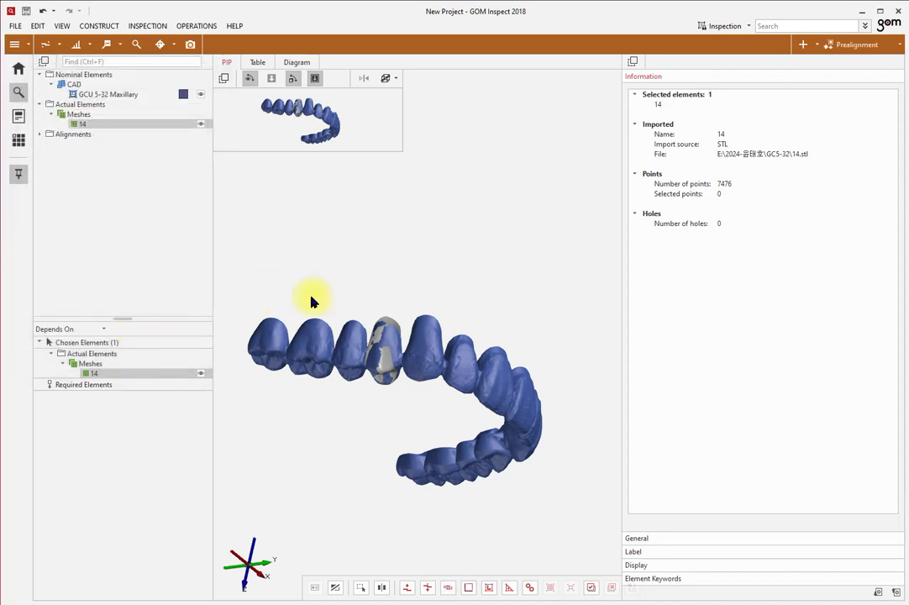
Delete all alignments and remove the tooth 14 mesh from the project
right_drag(312, 299, 315, 263)
drag(331, 278, 362, 222)
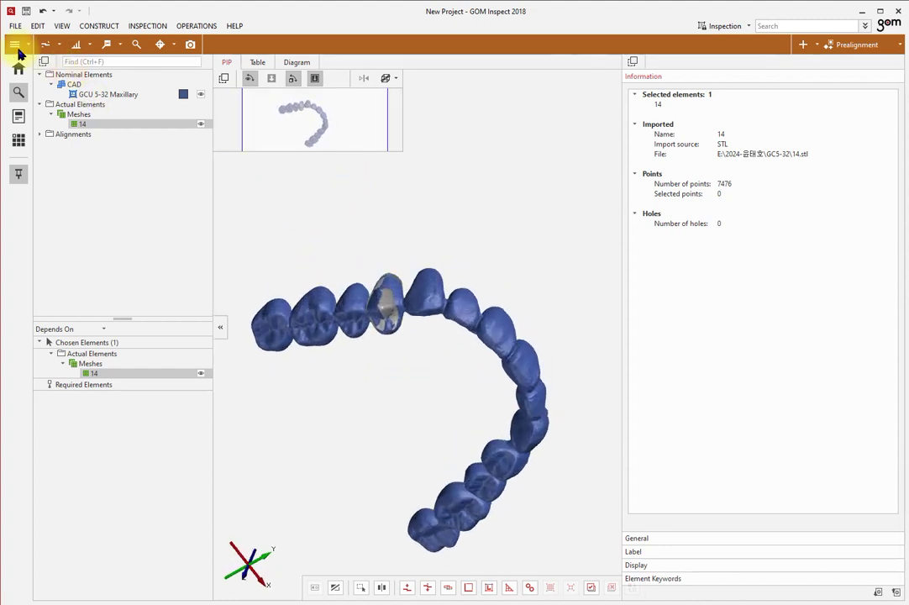
click(41, 135)
click(72, 134)
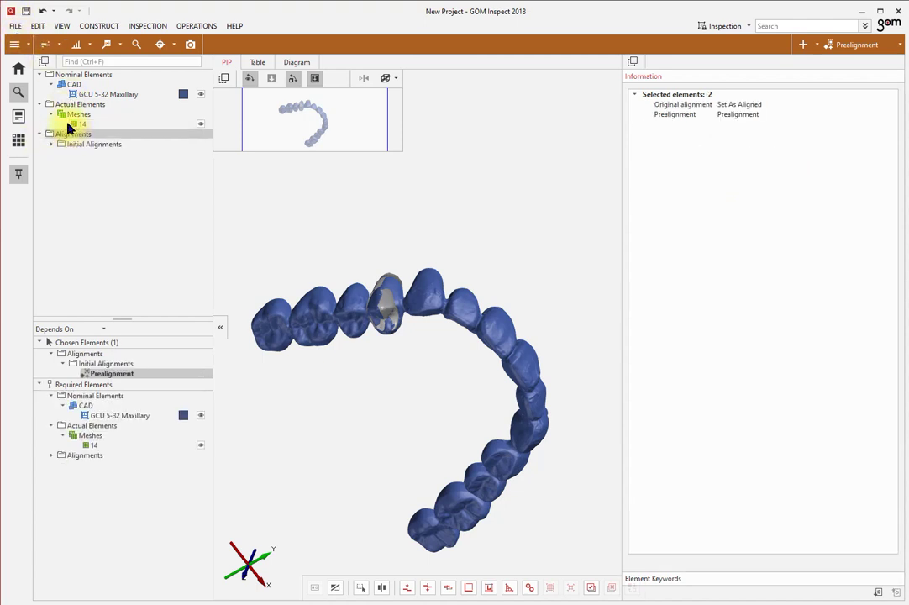
key(Delete)
click(88, 123)
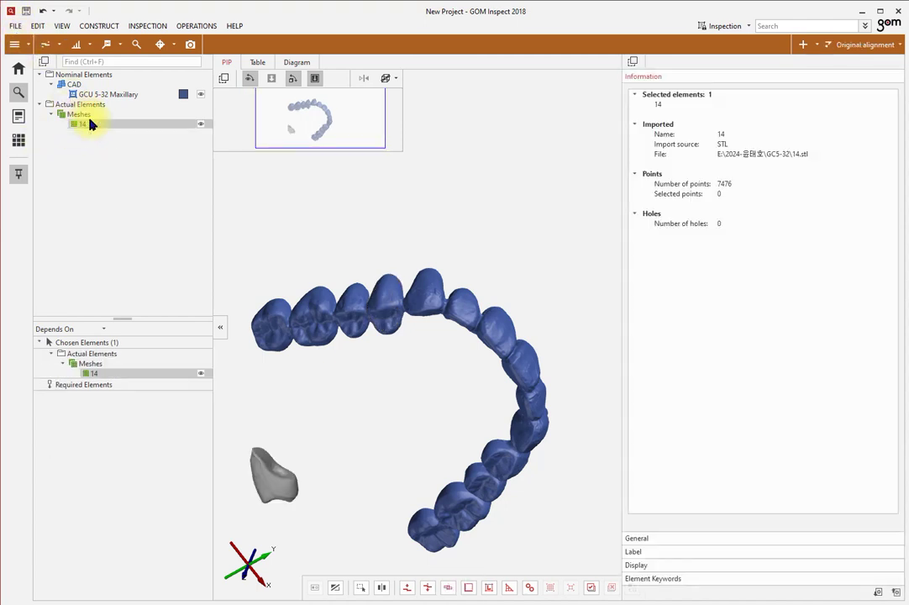
key(Delete)
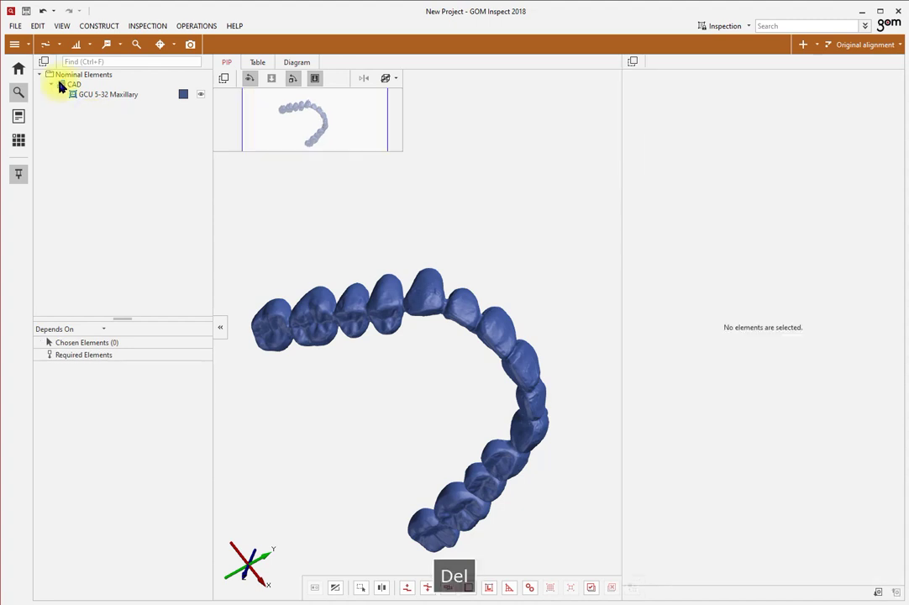
Import 15.stl as a mesh in the default unit (mm)
click(16, 26)
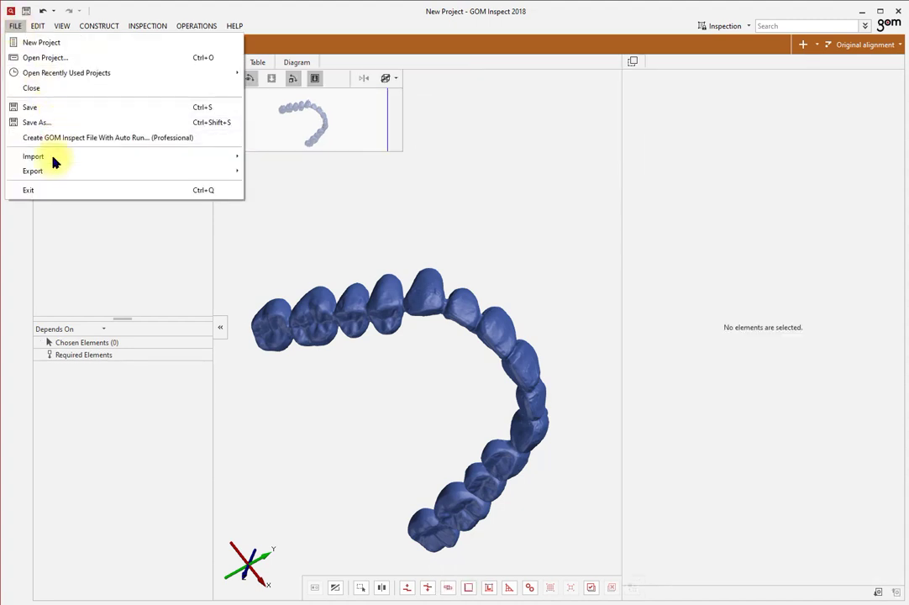
mouse_move(97, 158)
click(306, 165)
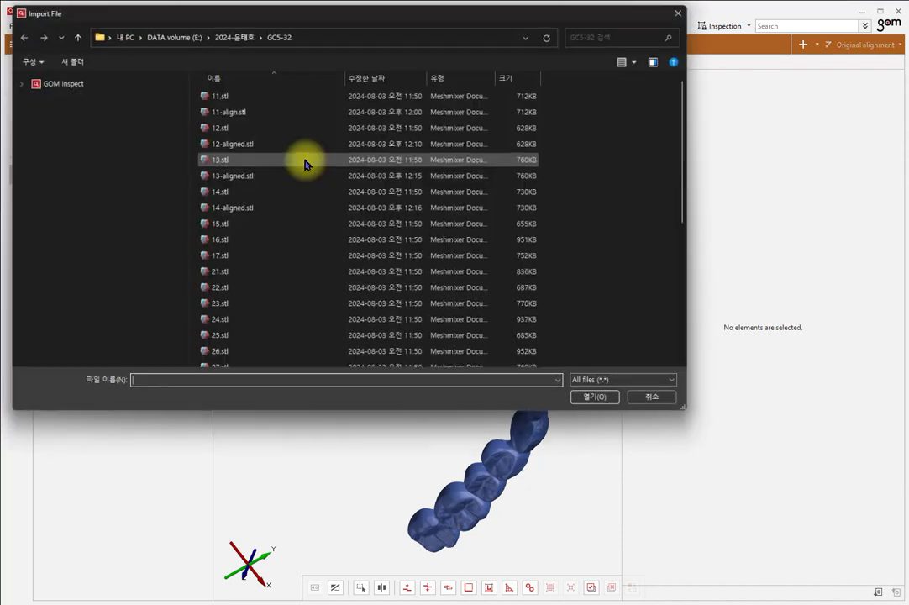
click(270, 225)
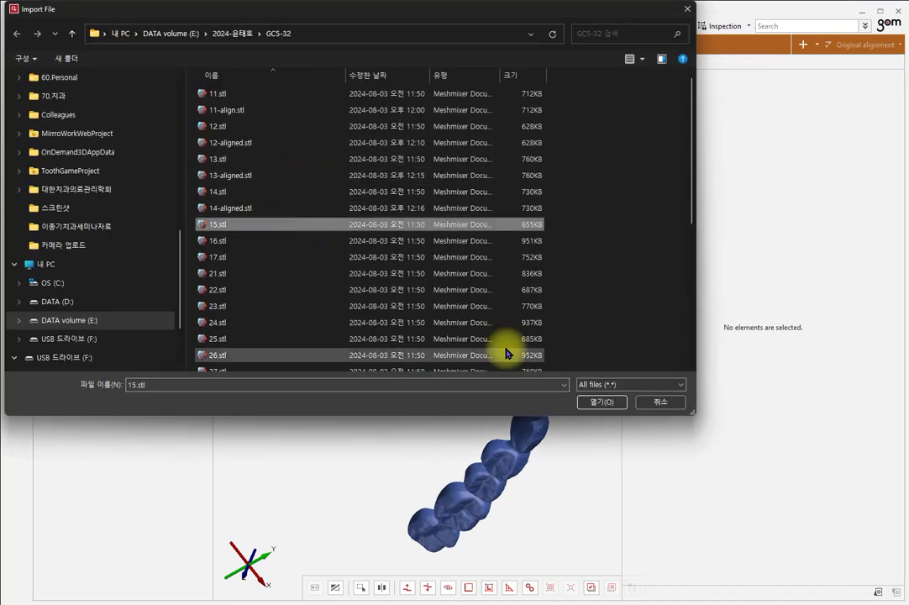
click(605, 404)
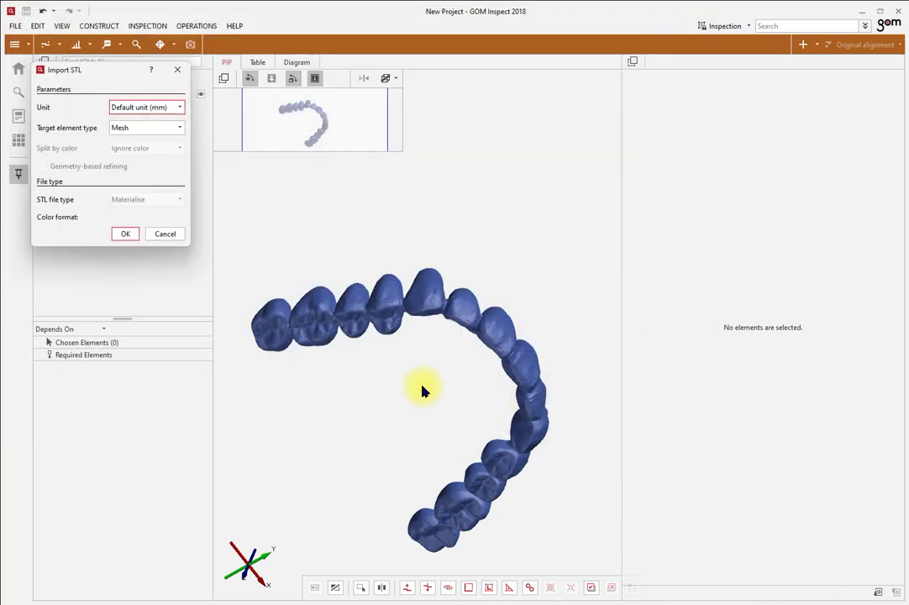
click(137, 128)
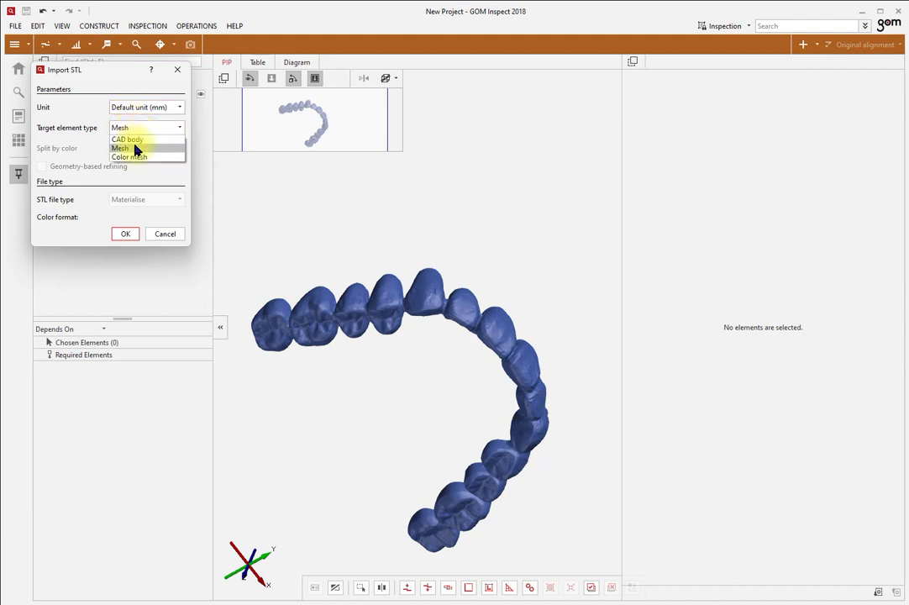
click(132, 148)
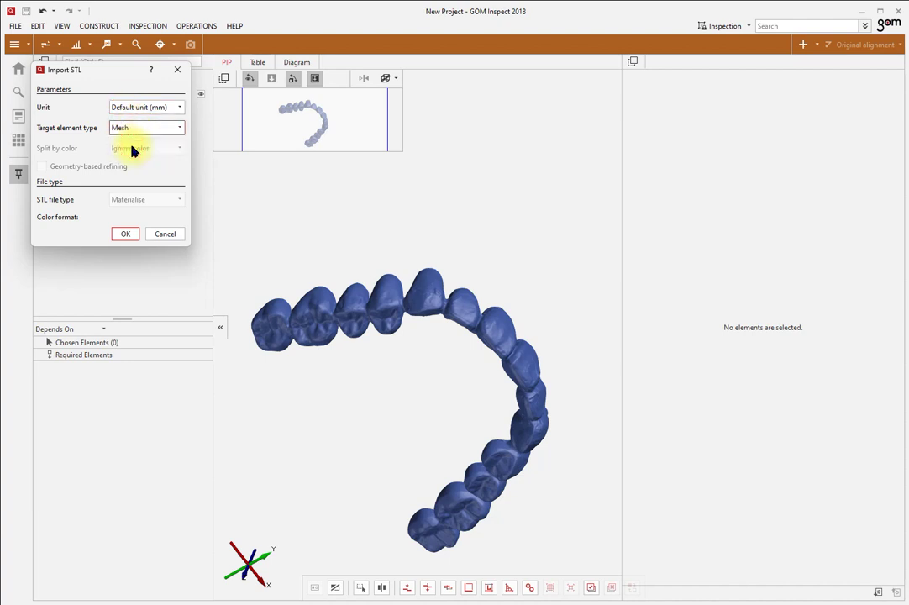
click(125, 234)
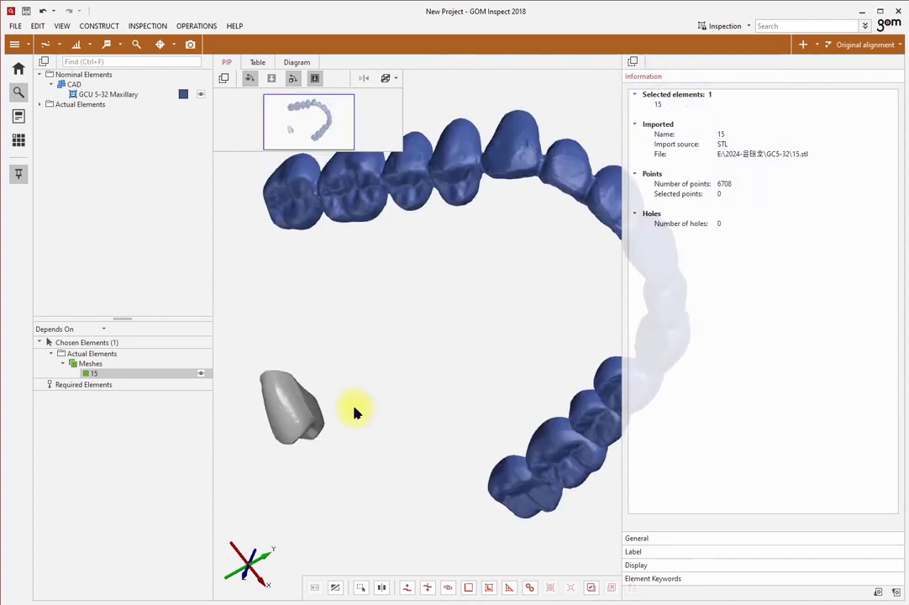
click(803, 45)
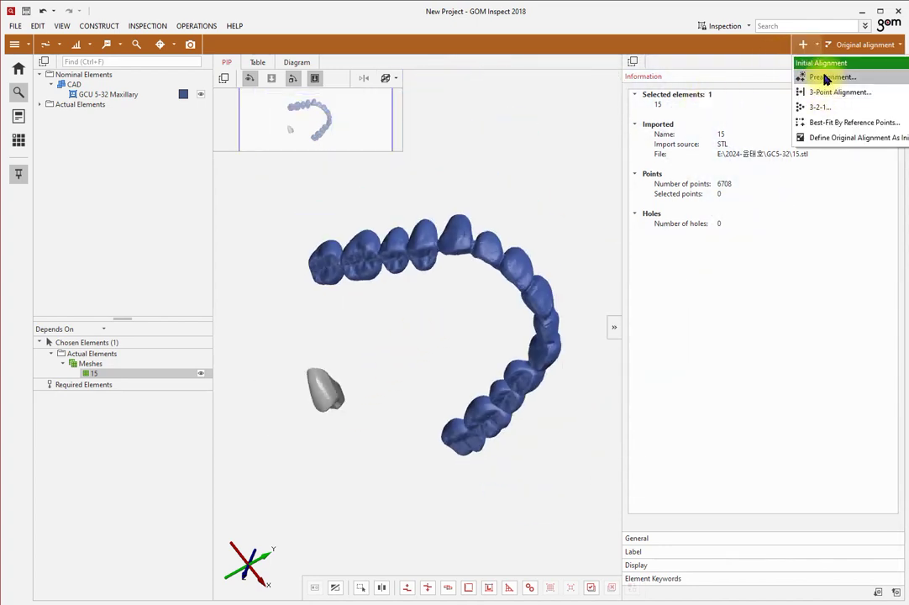
click(813, 76)
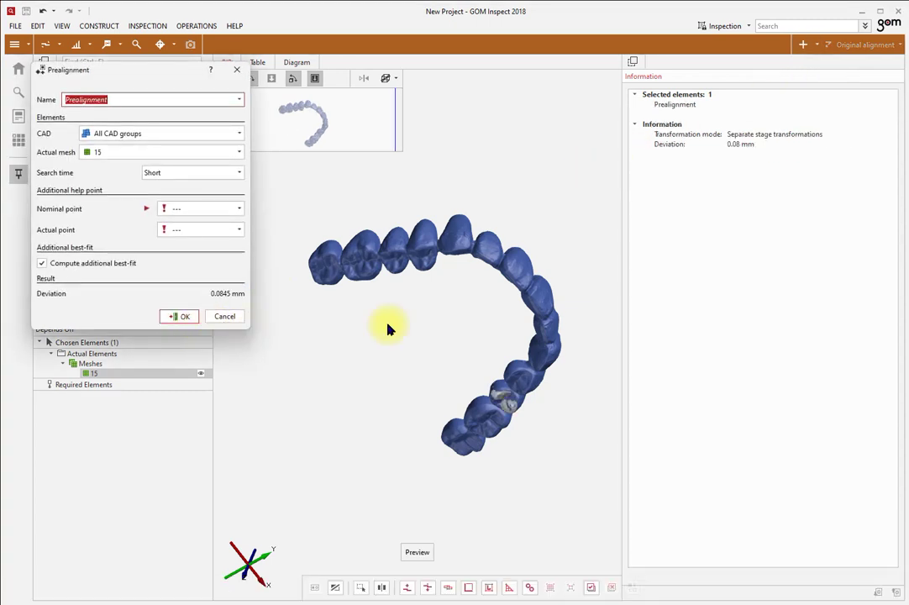
right_drag(510, 348, 500, 338)
drag(500, 343, 437, 277)
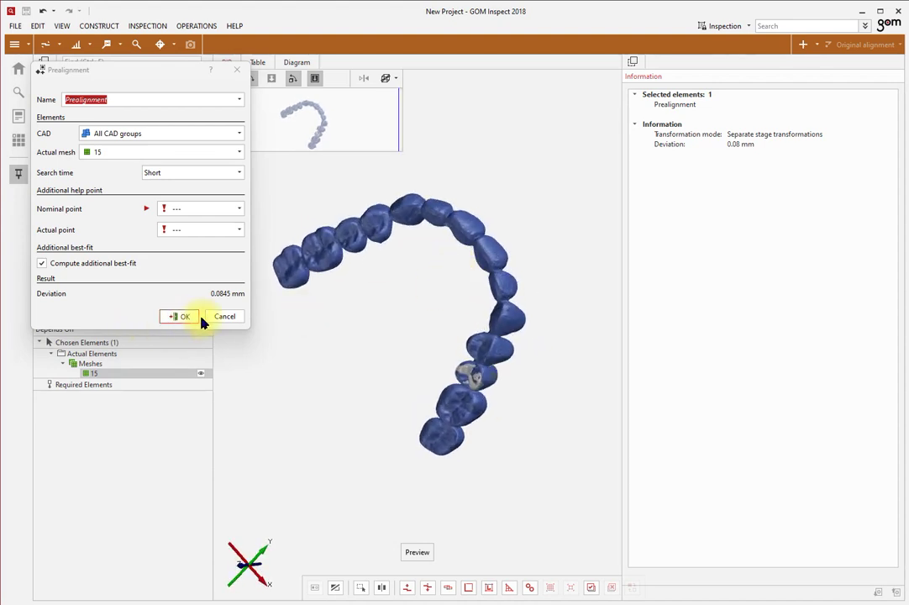
click(224, 317)
Examine the prealignment preview of mesh 15 on the arch and discard the prealignment
drag(365, 294, 436, 295)
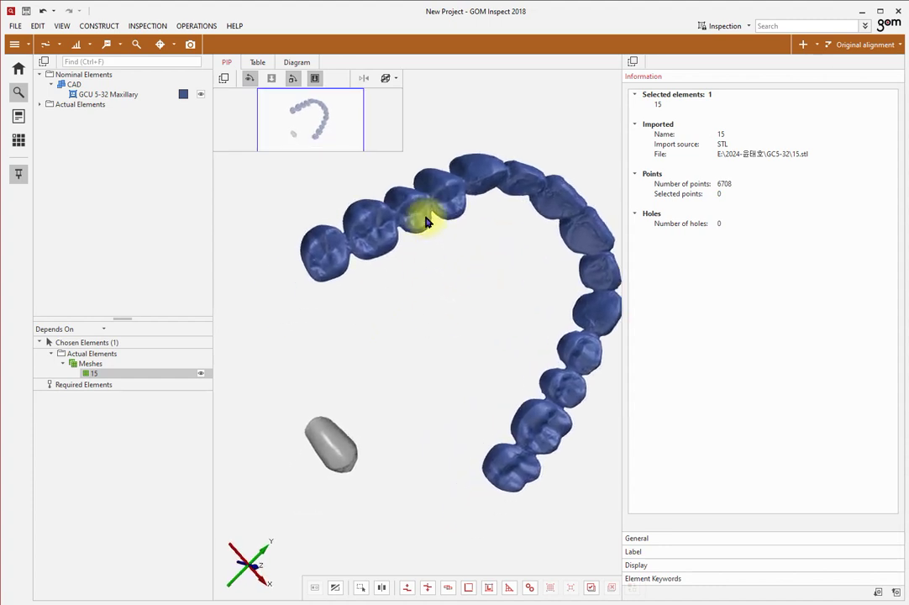
Start an initial 3-Point Alignment and pick the first nominal point on the premolar directly behind the canine
scroll(454, 240, up, 4)
middle_drag(454, 241, 432, 395)
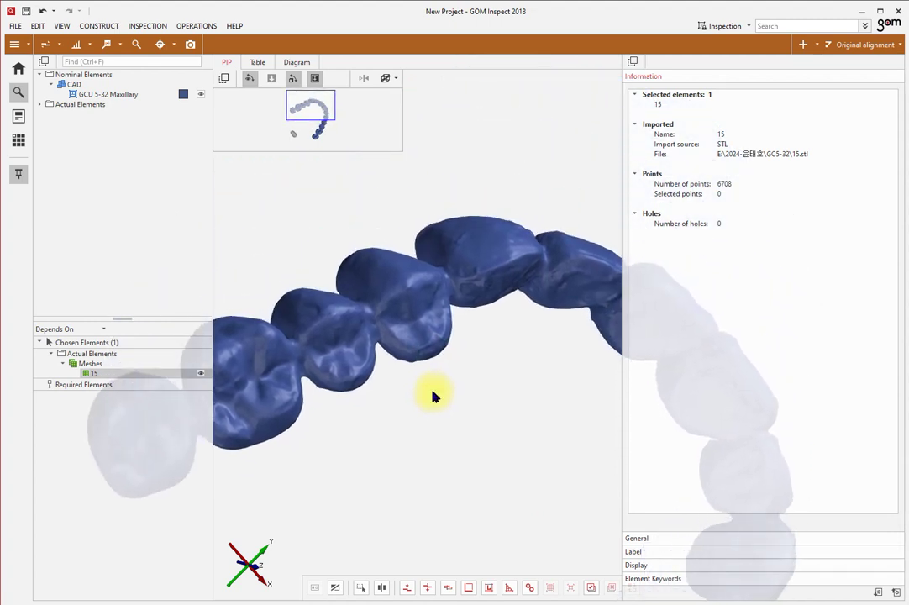
middle_drag(460, 326, 432, 361)
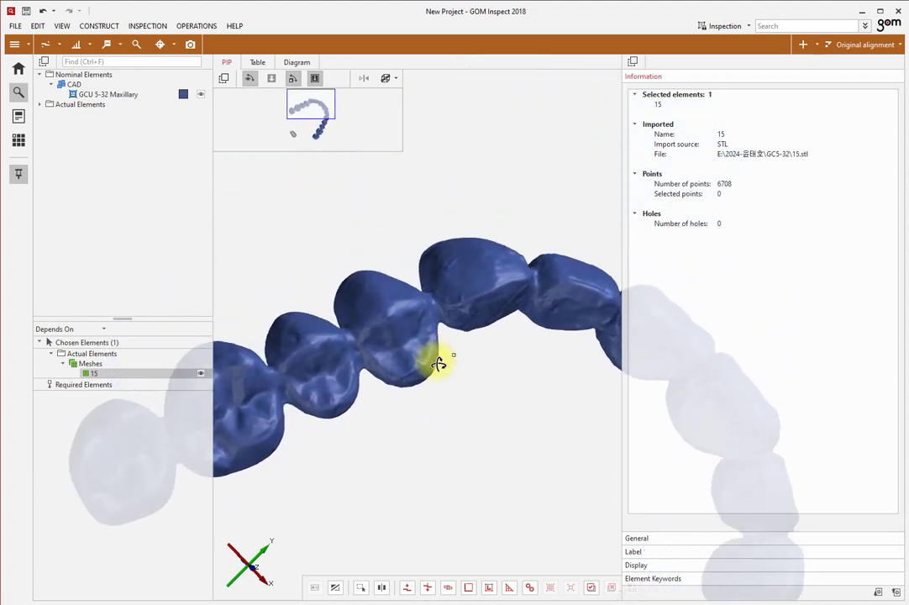
click(802, 44)
drag(823, 108, 818, 84)
click(807, 47)
click(812, 91)
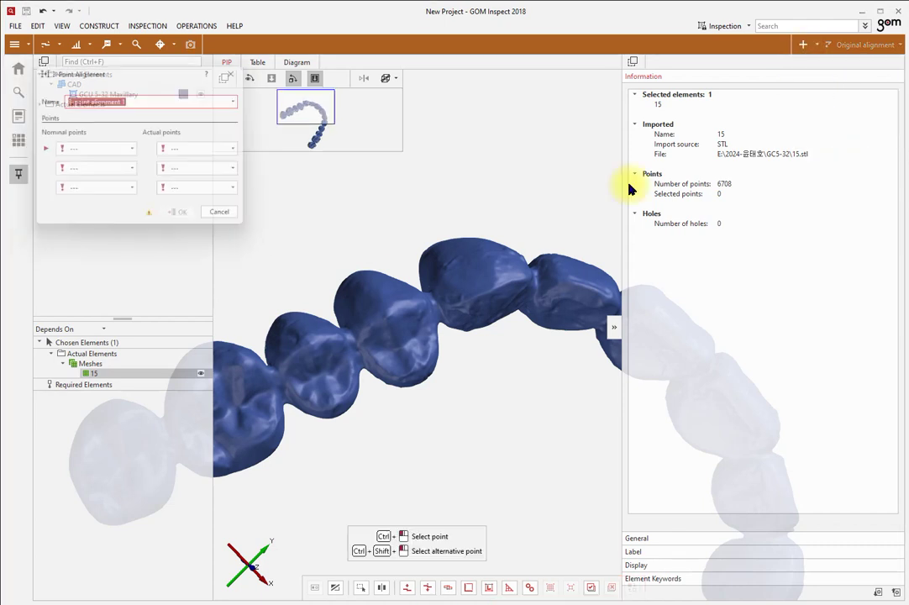
scroll(300, 318, up, 2)
click(55, 151)
click(56, 151)
scroll(300, 294, down, 3)
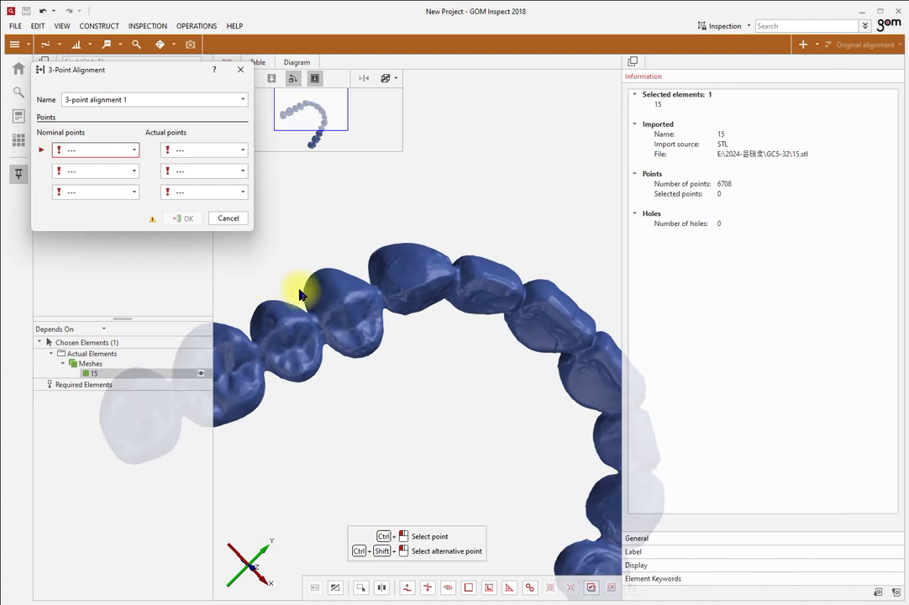
click(349, 307)
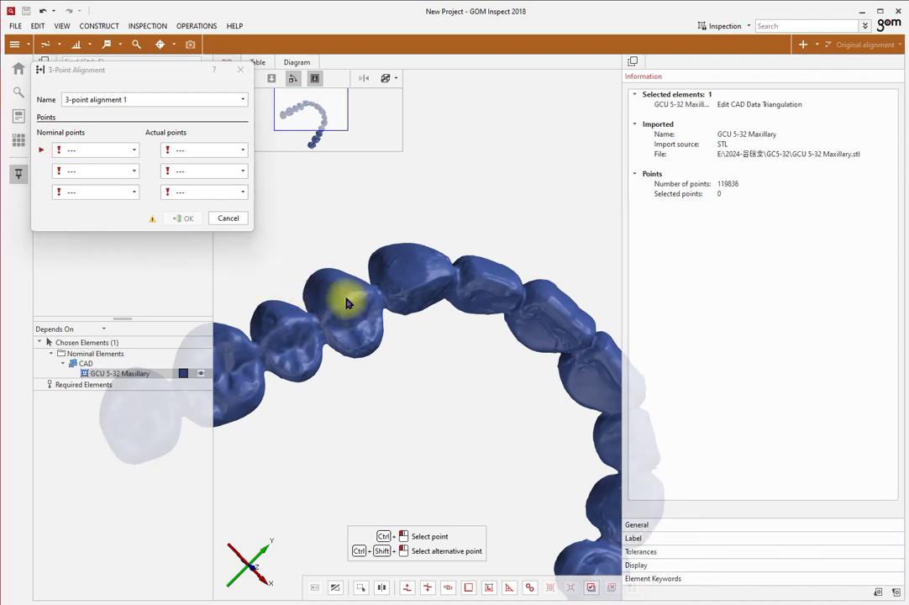
ctrl+click(347, 304)
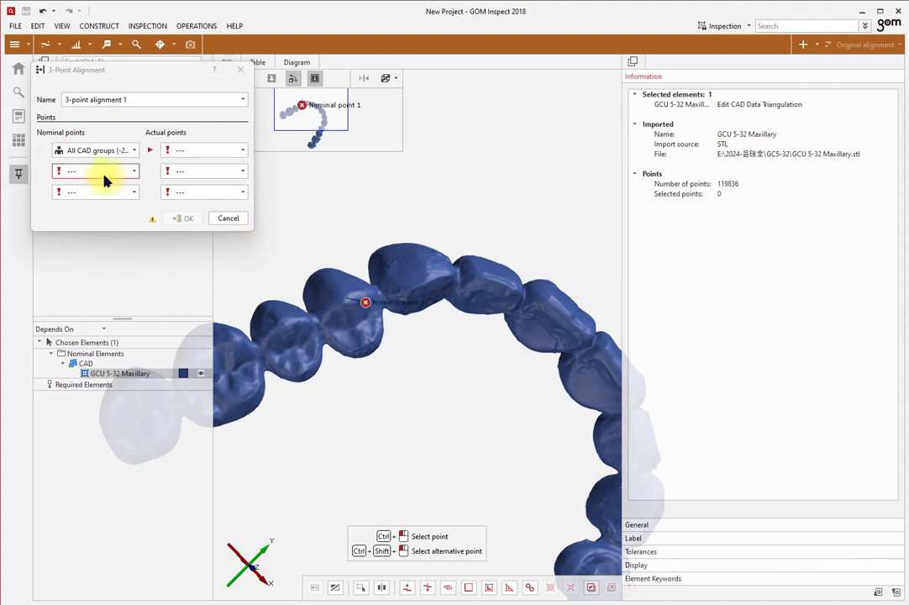
Pick the second and third nominal points on the same premolar of the maxillary CAD body
click(60, 172)
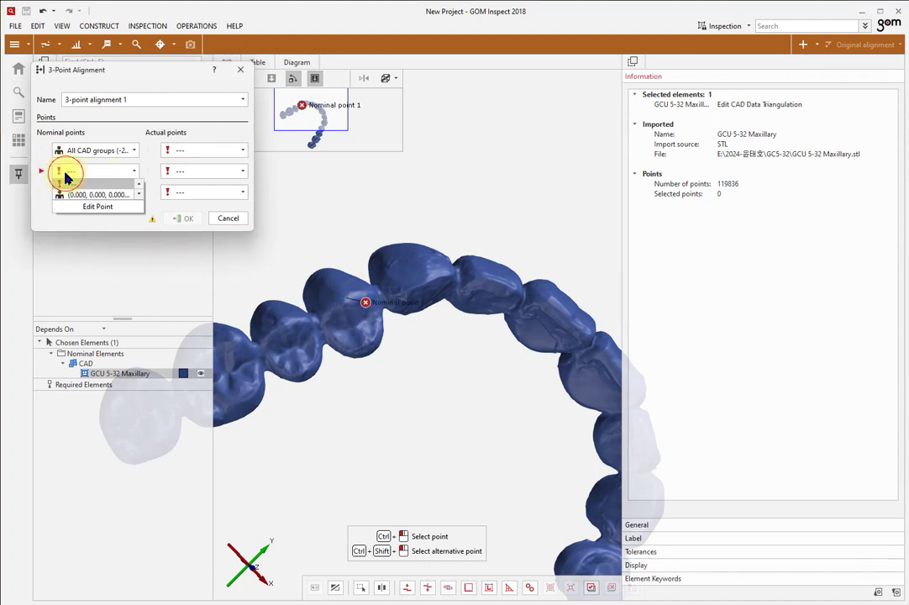
ctrl+click(371, 346)
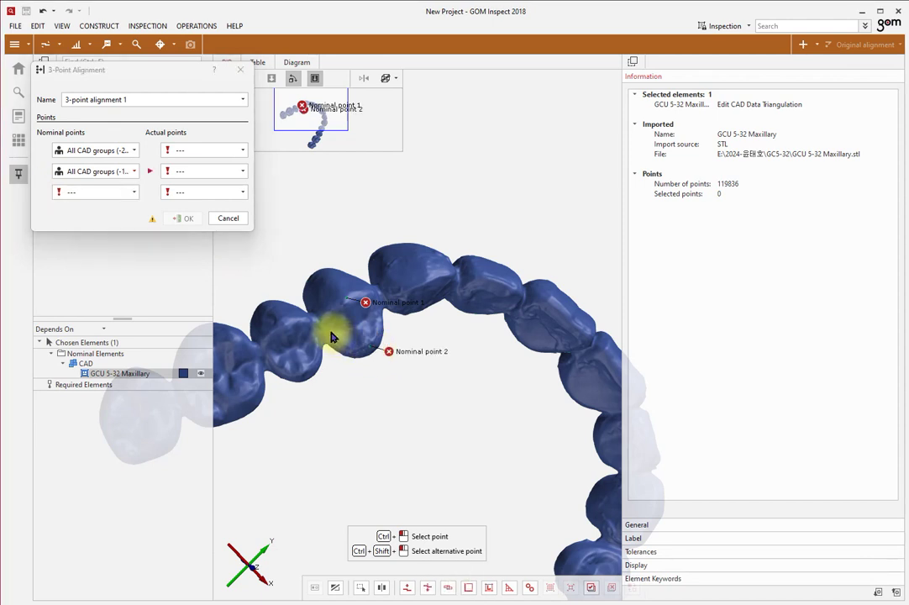
click(48, 196)
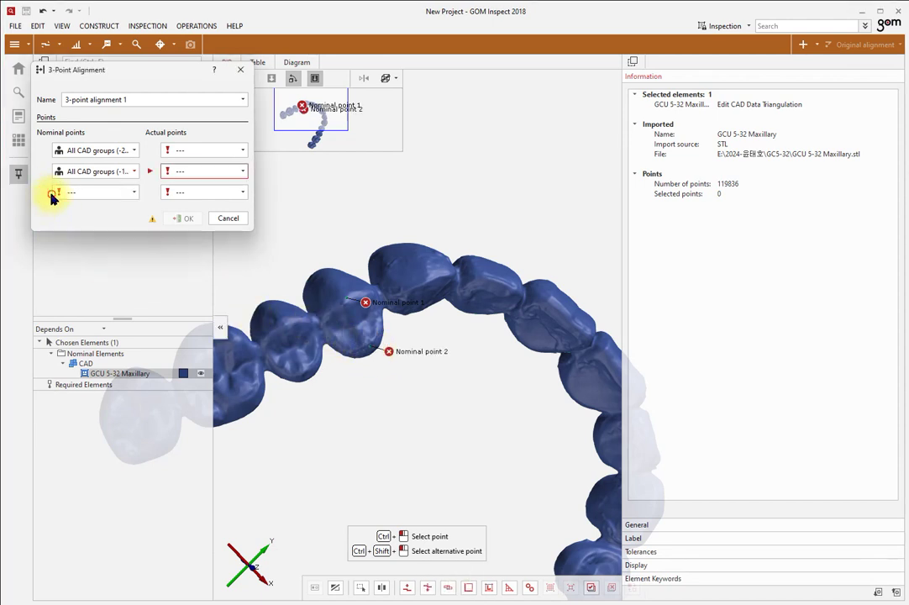
click(57, 195)
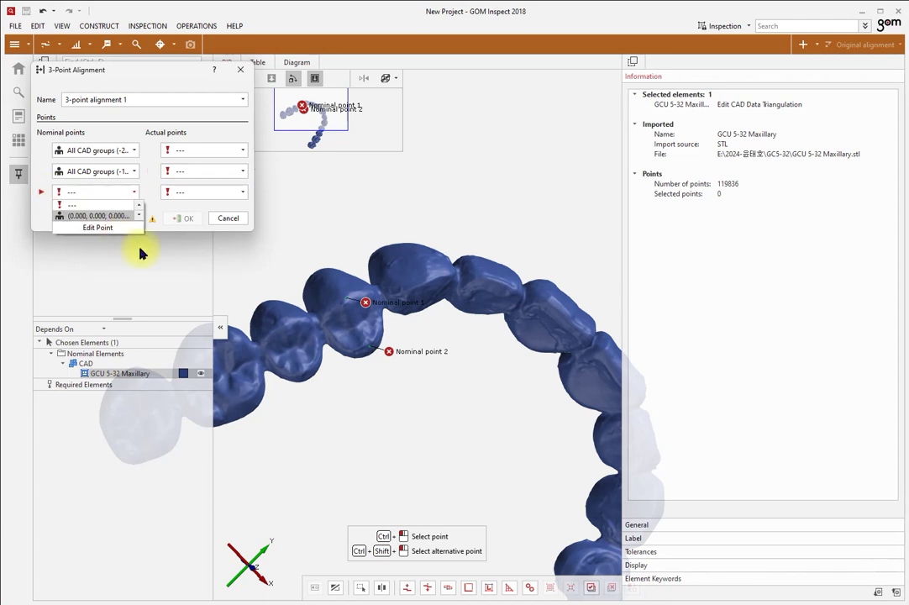
ctrl+click(328, 336)
Pick three corresponding actual points on the chewing surface of mesh 15
scroll(369, 370, down, 4)
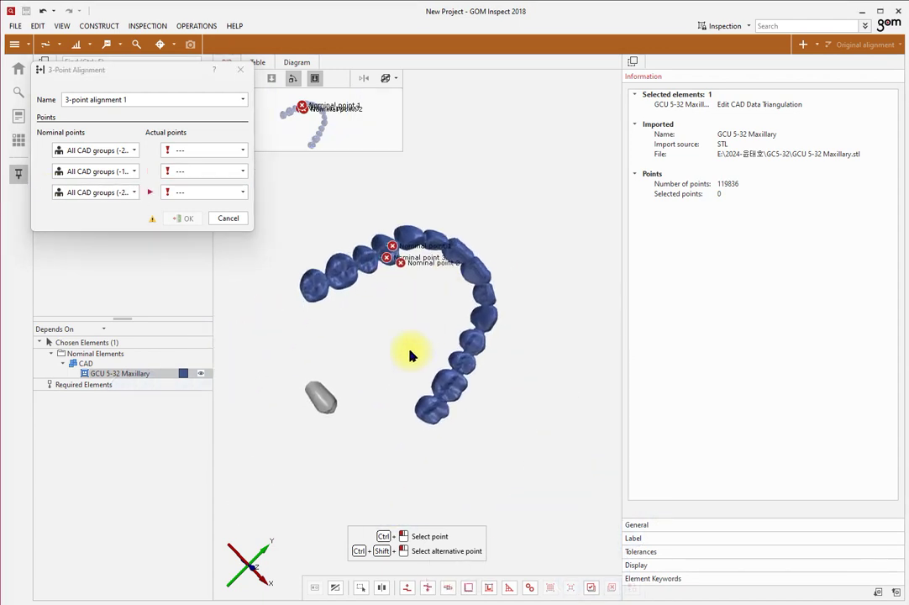
scroll(409, 351, up, 4)
middle_drag(369, 391, 446, 409)
mouse_move(441, 406)
mouse_down()
mouse_move(394, 311)
mouse_move(348, 318)
mouse_up()
click(152, 155)
click(164, 153)
click(165, 153)
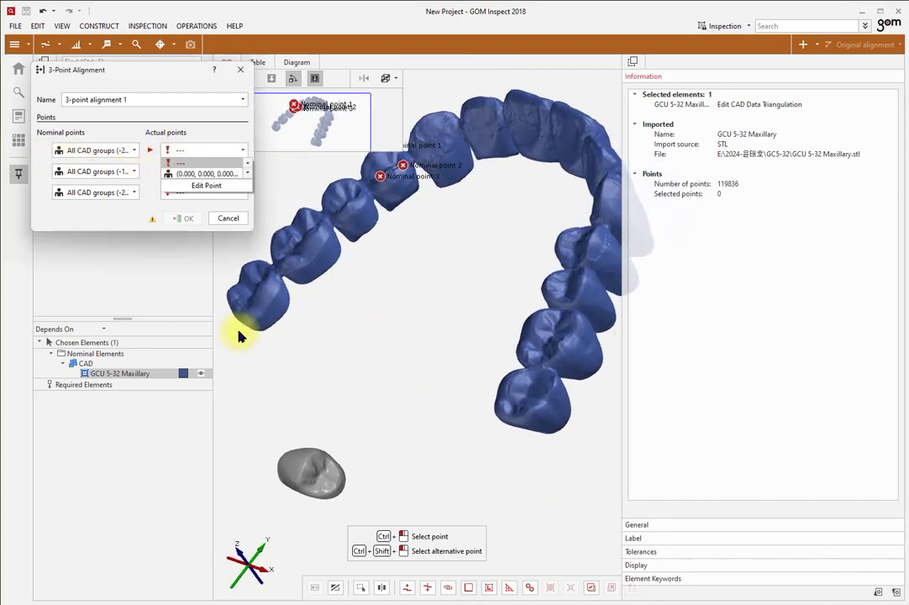
ctrl+click(307, 470)
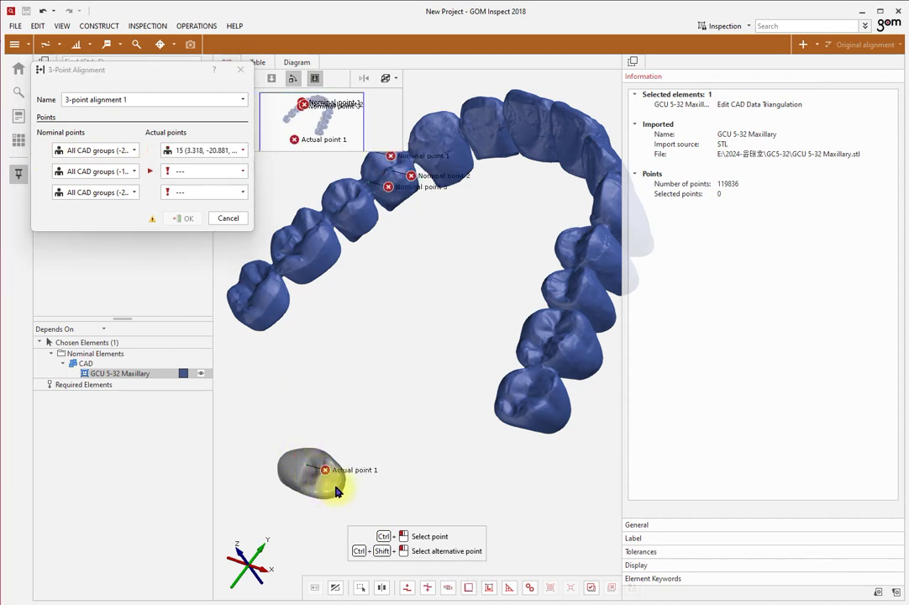
ctrl+click(330, 486)
ctrl+click(311, 491)
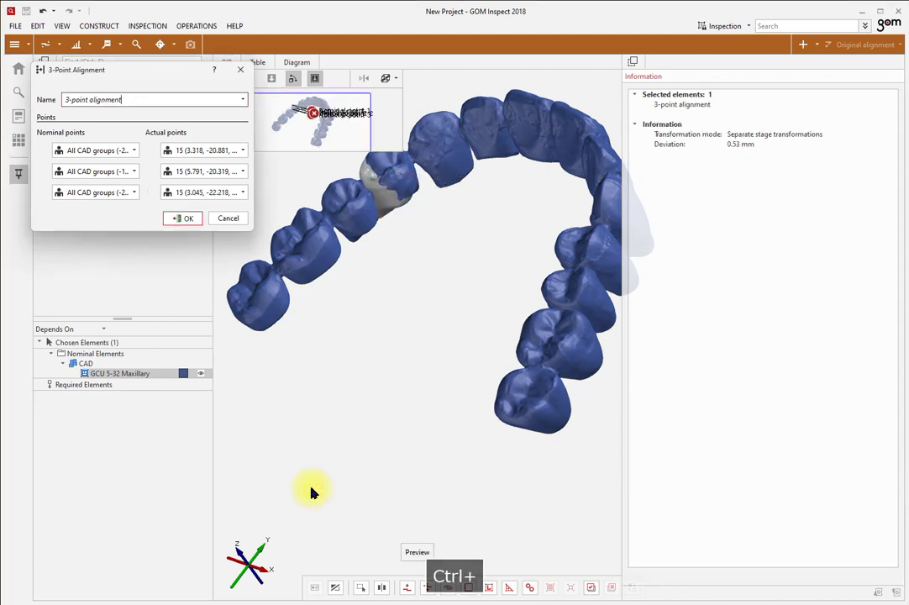
Check how mesh 15 sits on the arch in the 3-point alignment preview and discard the alignment
scroll(397, 200, up, 5)
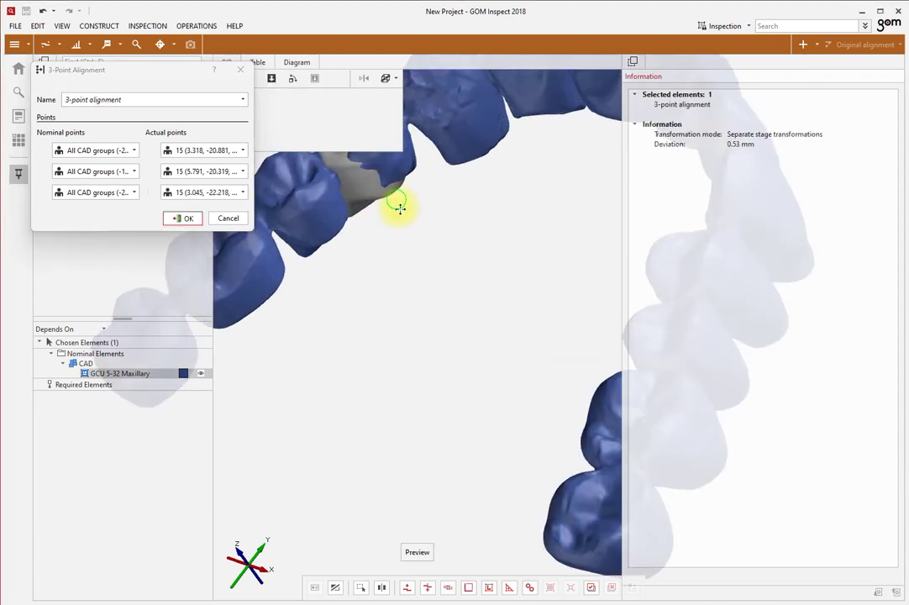
drag(446, 341, 461, 384)
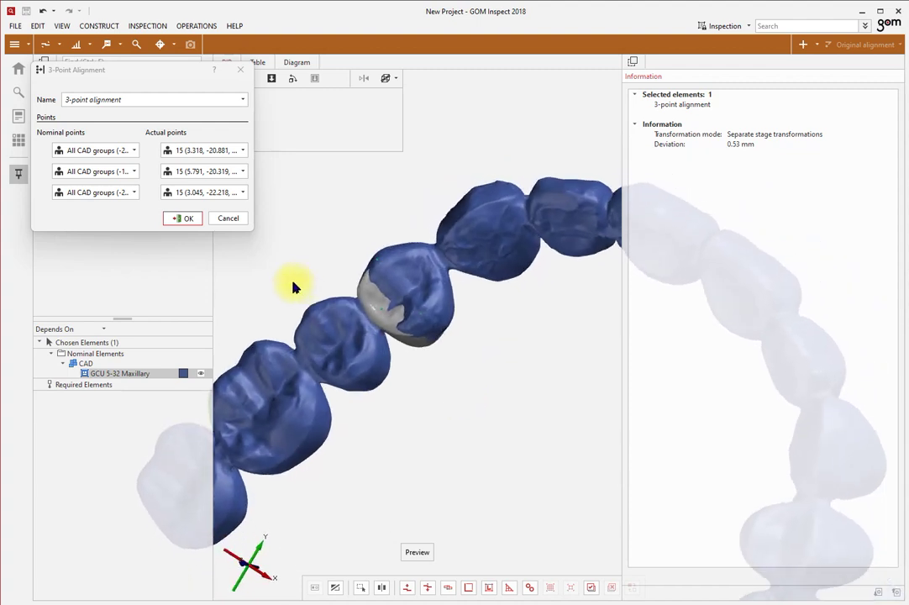
click(228, 219)
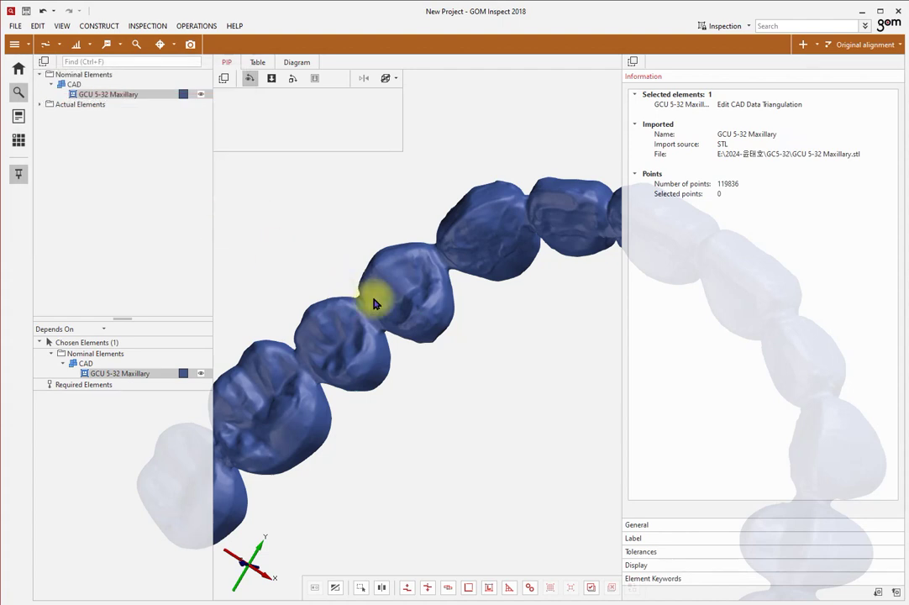
Start a new initial 3-Point Alignment and pick three nominal points on the premolar directly in front of the molars
scroll(378, 306, down, 3)
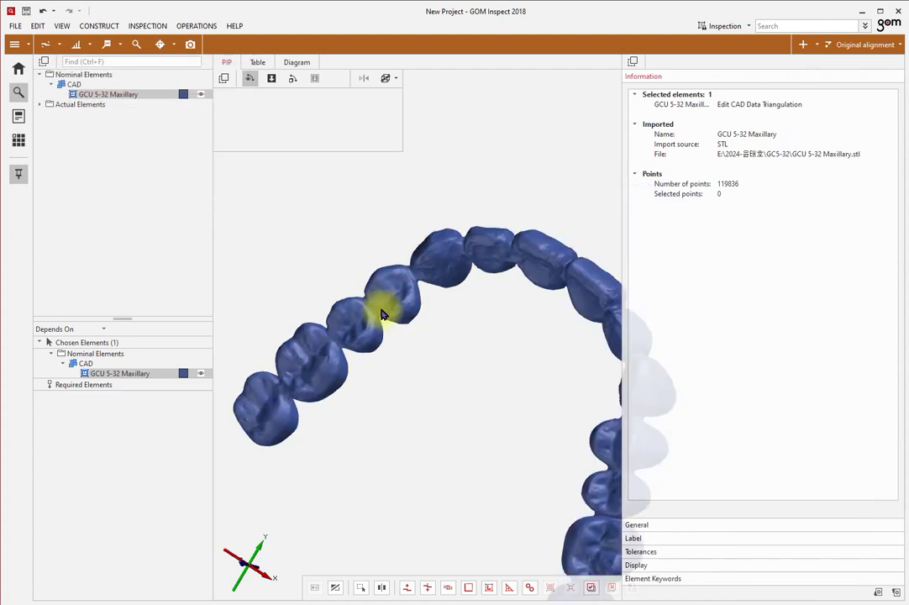
click(804, 46)
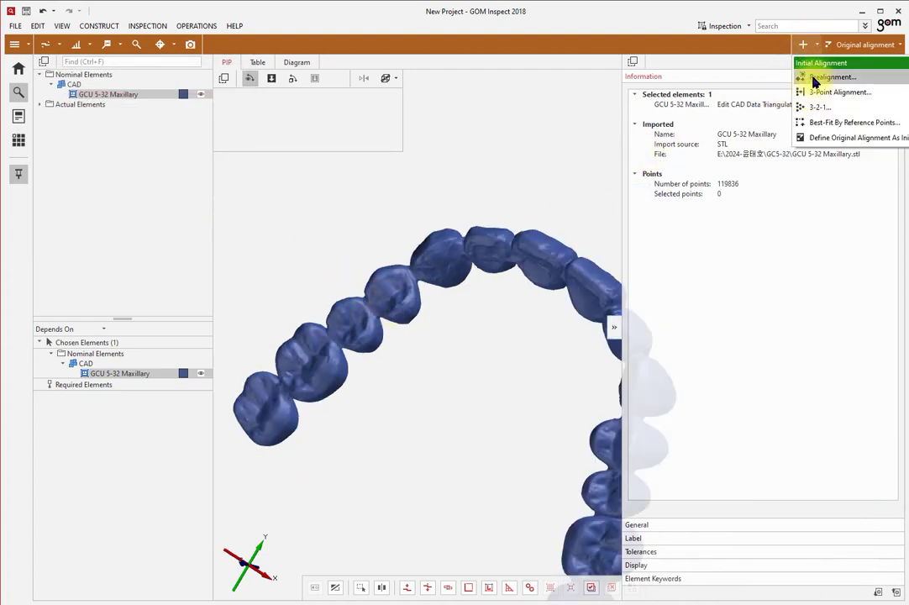
click(817, 94)
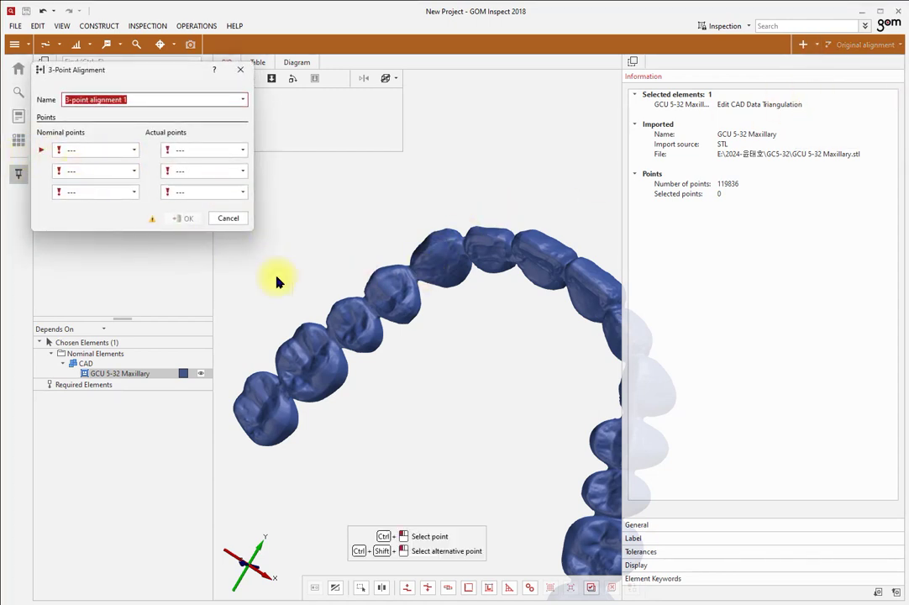
ctrl+click(343, 308)
click(51, 171)
click(71, 176)
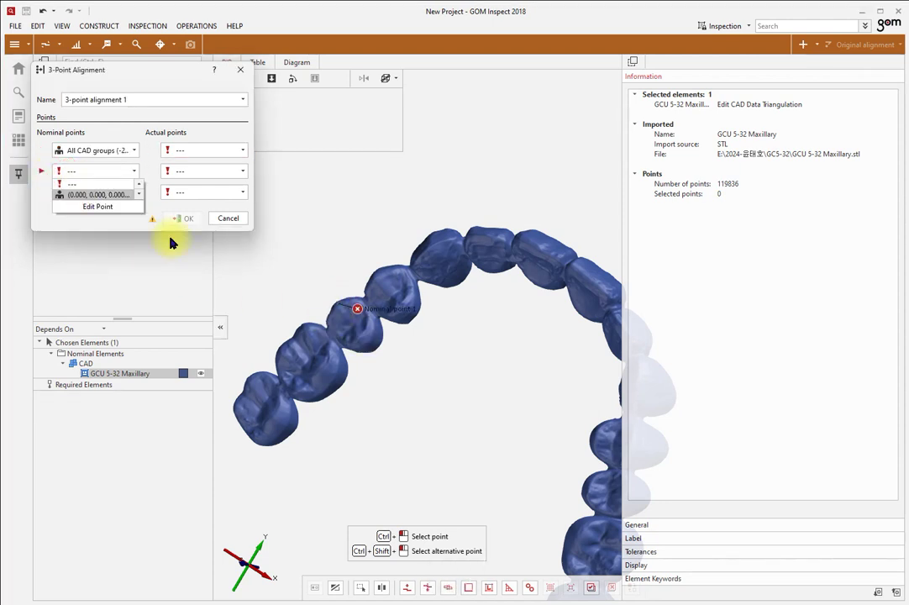
ctrl+click(366, 340)
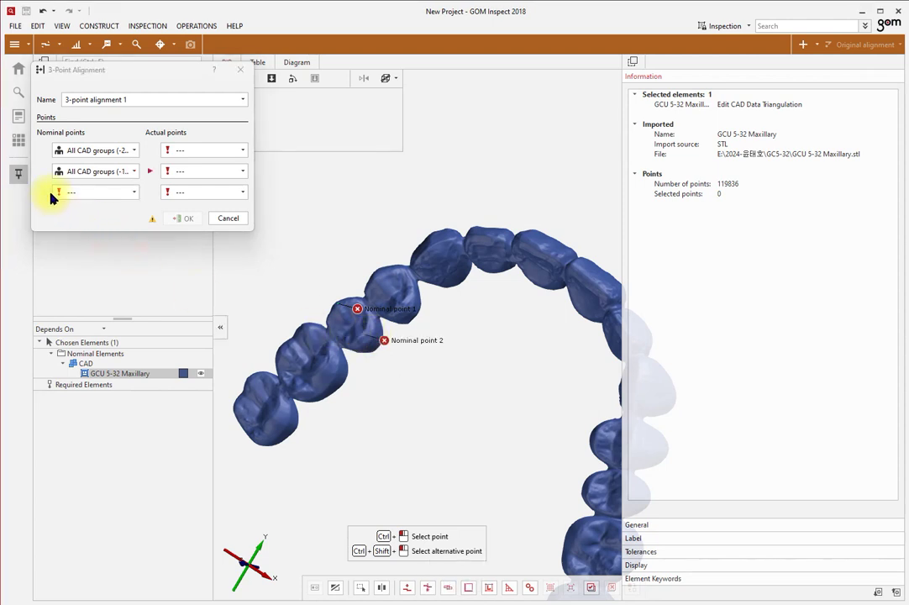
click(71, 192)
ctrl+click(339, 337)
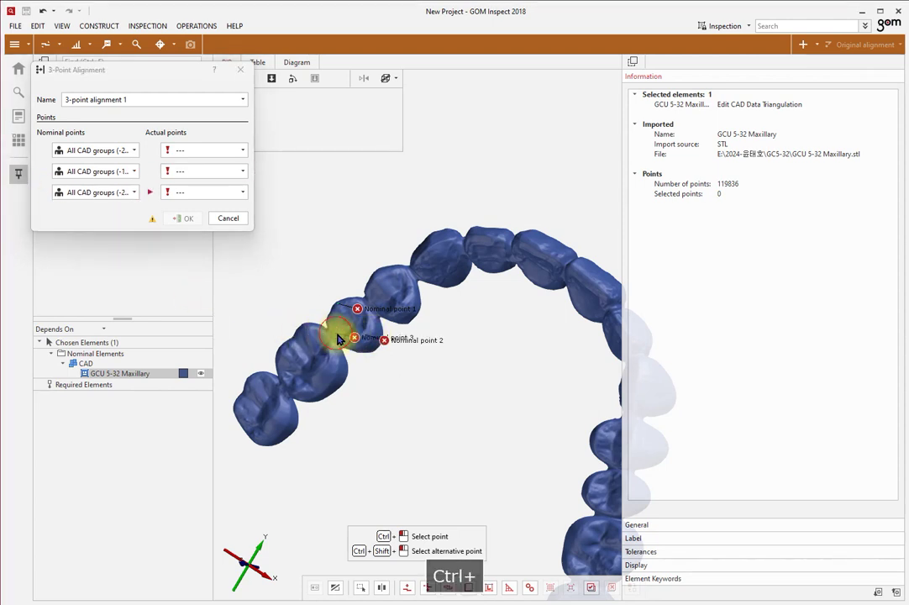
Pick three corresponding actual points on the chewing surface of mesh 15 and create the 3-point alignment
scroll(340, 337, down, 5)
right_drag(397, 346, 390, 315)
scroll(352, 368, up, 6)
right_drag(351, 357, 357, 249)
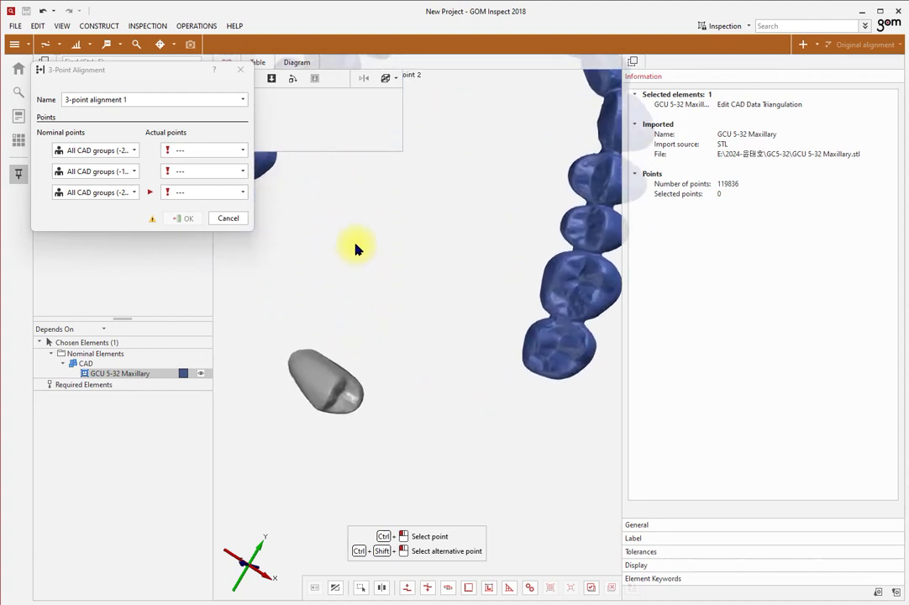
drag(384, 317, 327, 239)
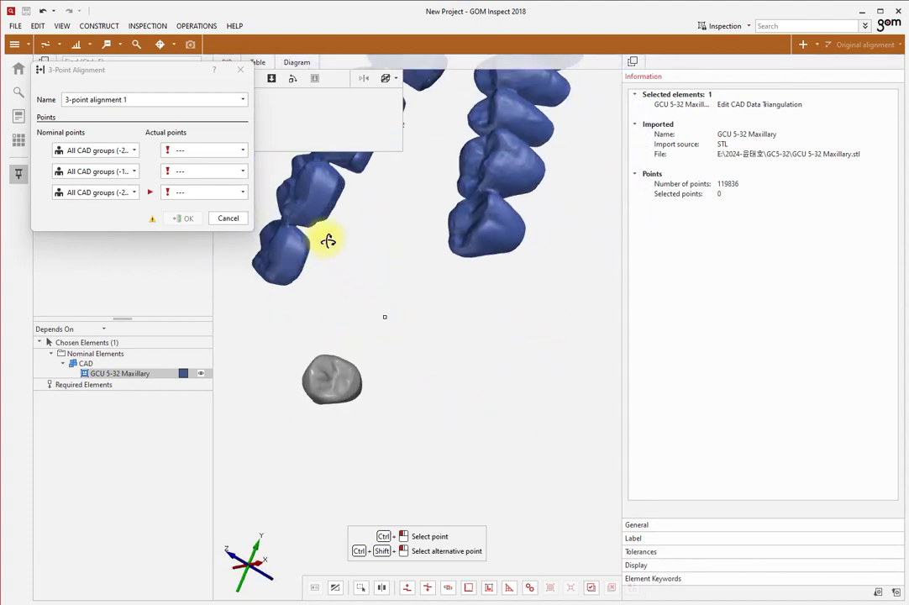
click(155, 152)
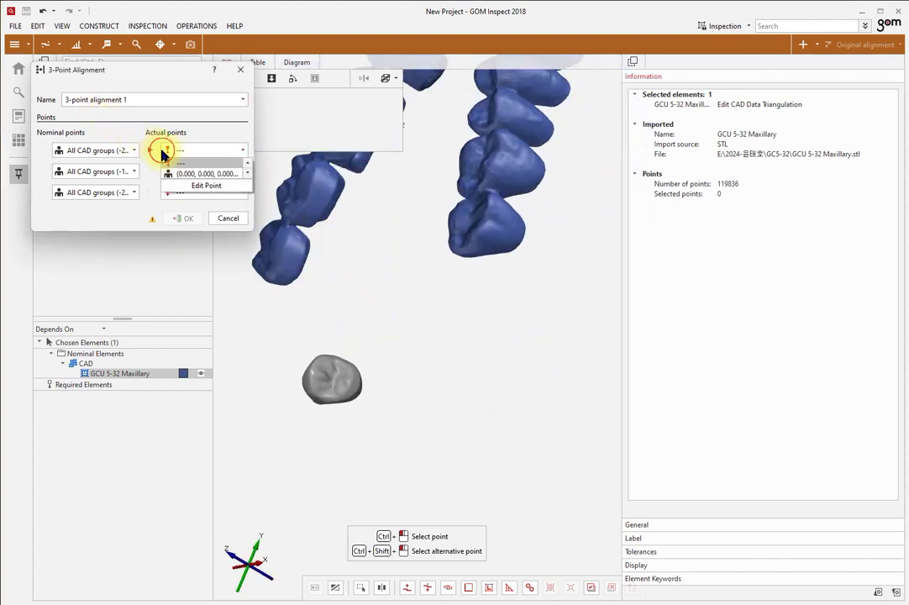
ctrl+click(313, 377)
ctrl+click(346, 391)
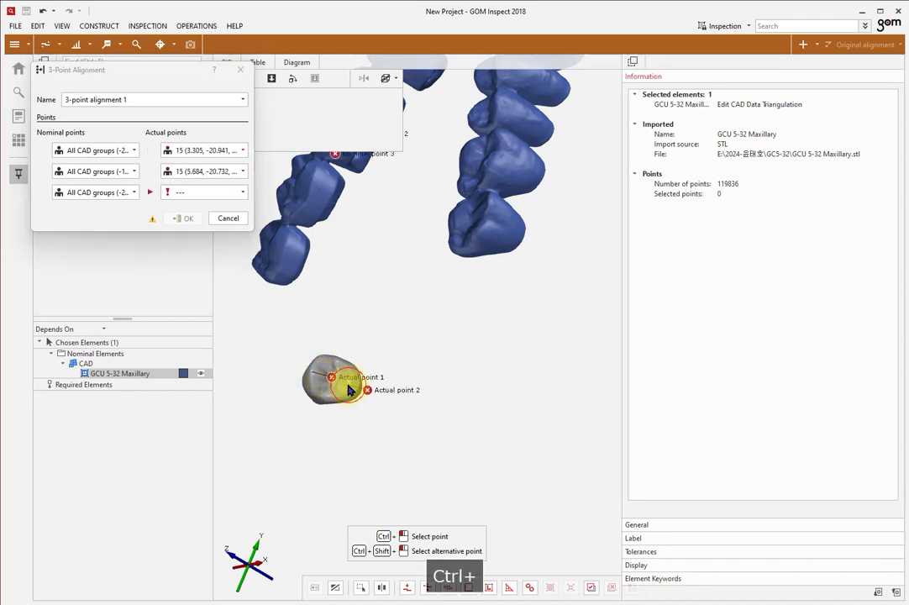
ctrl+click(321, 396)
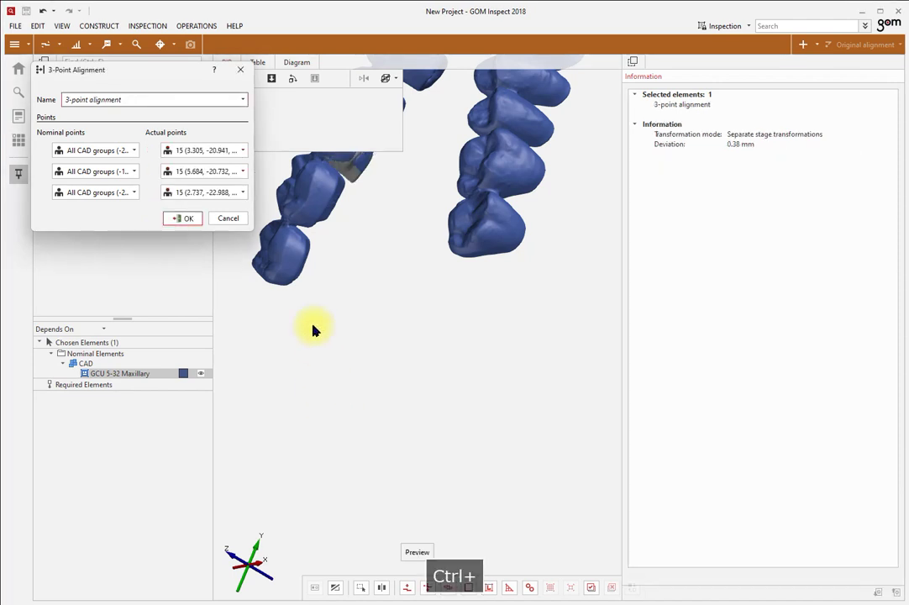
drag(352, 246, 300, 308)
scroll(387, 376, up, 5)
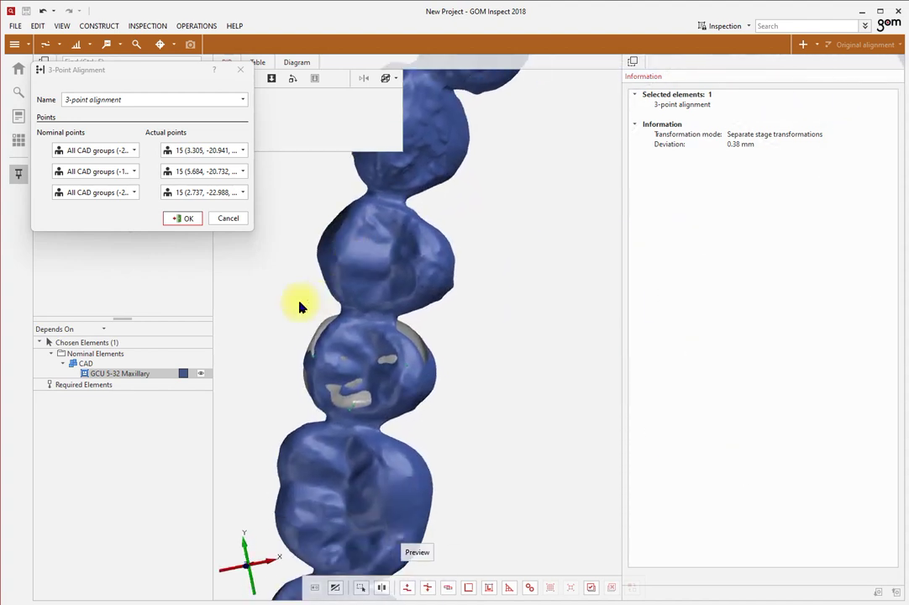
click(190, 219)
Select the tooth 15 region through the surface with a polygon drawn around the premolar in front of the molars
right_click(252, 285)
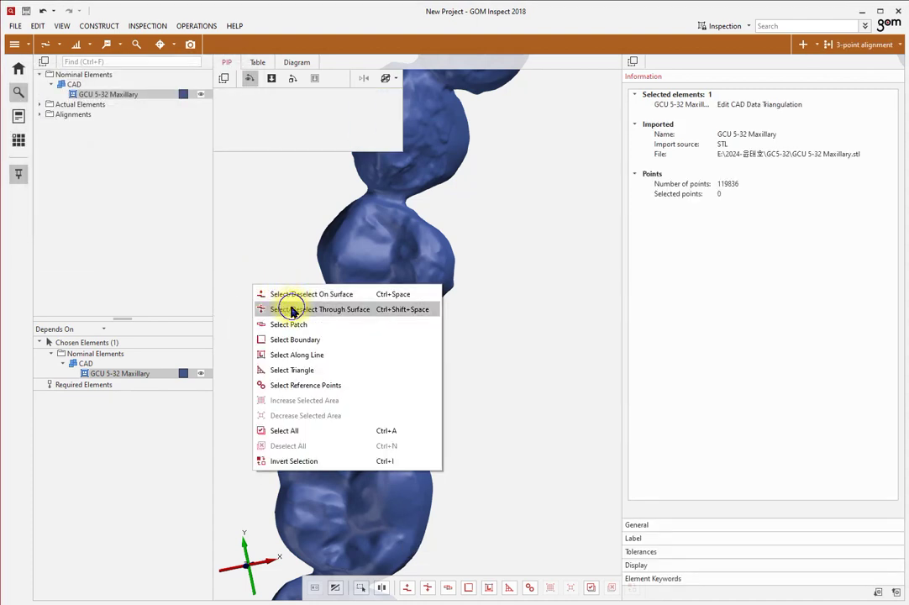
click(292, 310)
ctrl+click(285, 297)
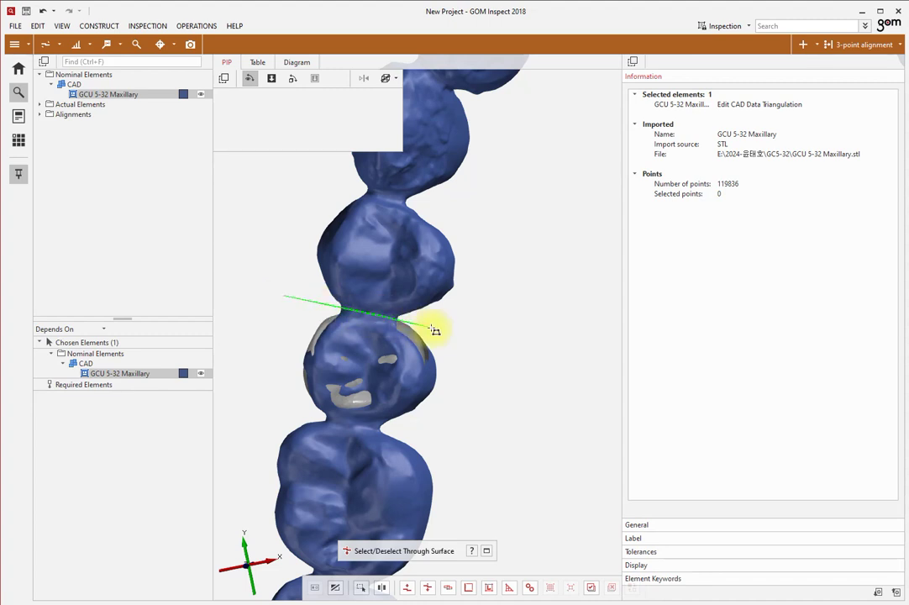
ctrl+click(483, 337)
ctrl+click(502, 410)
ctrl+click(436, 433)
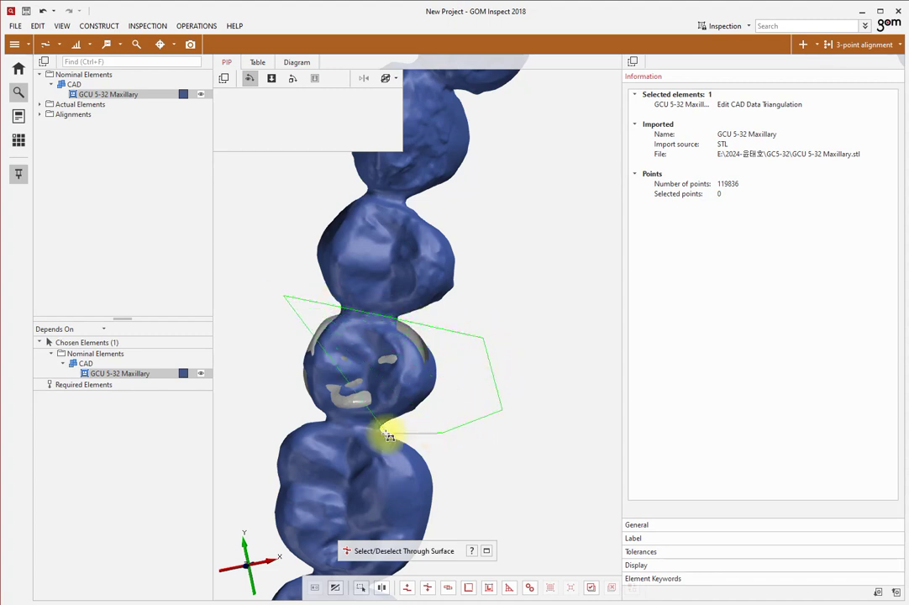
ctrl+click(324, 417)
ctrl+click(231, 380)
click(233, 379)
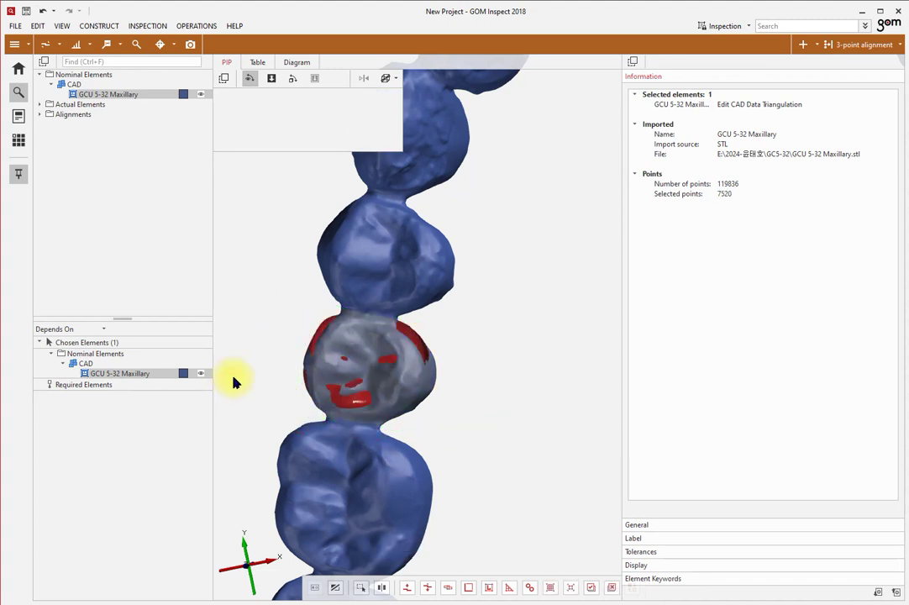
Create a Local Best-Fit main alignment of mesh 15 using the selected premolar region of the maxillary CAD body
click(804, 47)
mouse_move(807, 75)
mouse_down()
mouse_move(810, 95)
mouse_move(807, 60)
mouse_up()
click(802, 48)
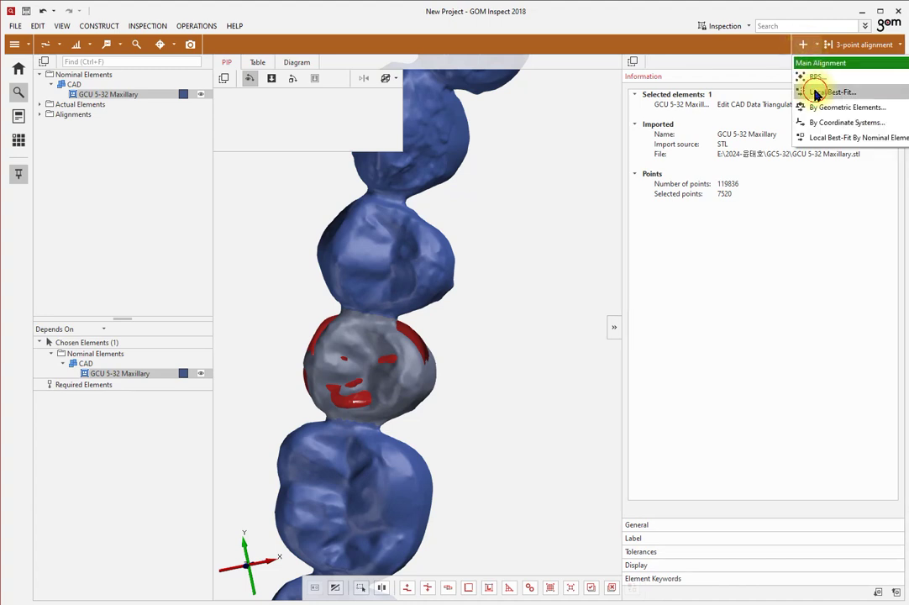
click(815, 90)
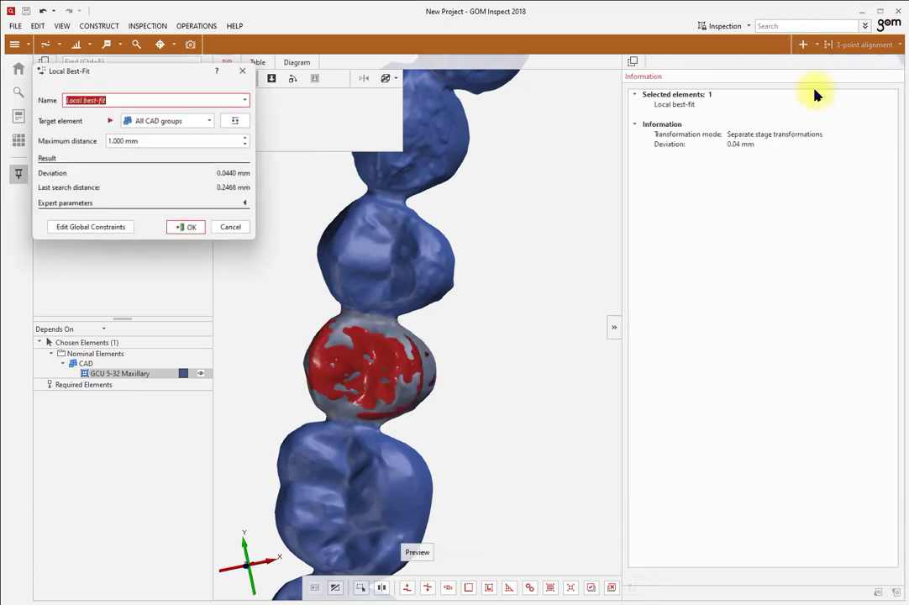
click(195, 229)
drag(280, 264, 391, 311)
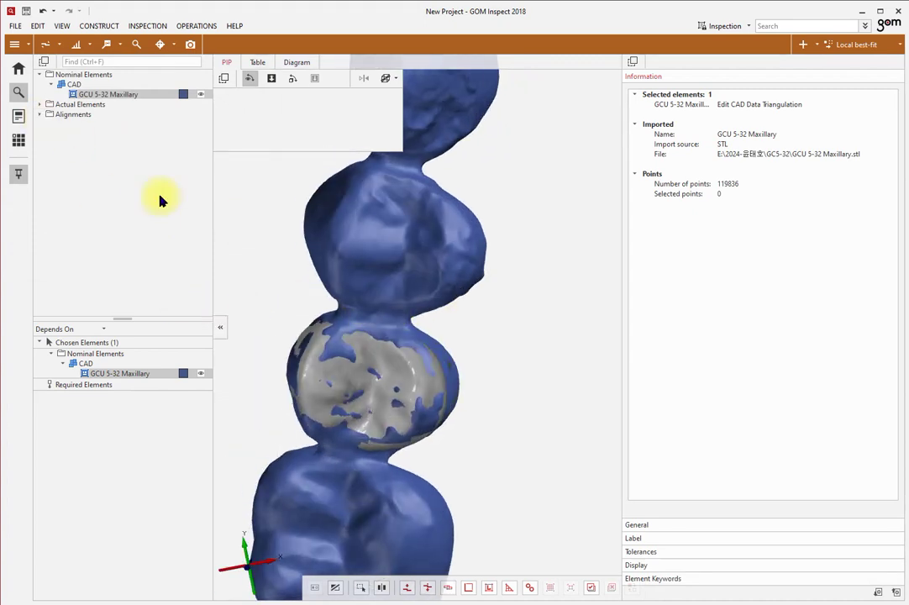
Export mesh 15 from the actual elements as an STL file named 15-aligned.stl in the GC5-32 folder
click(38, 104)
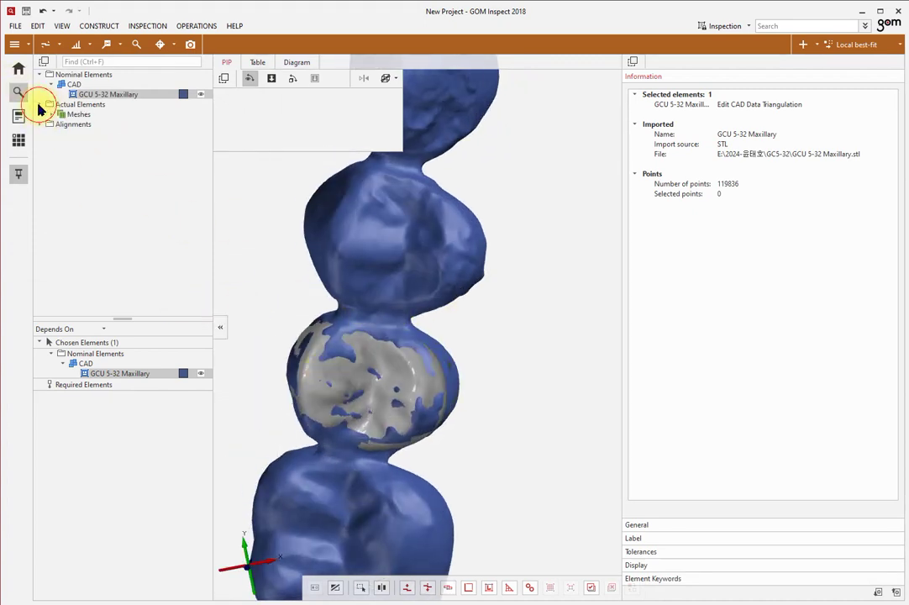
click(59, 115)
click(51, 115)
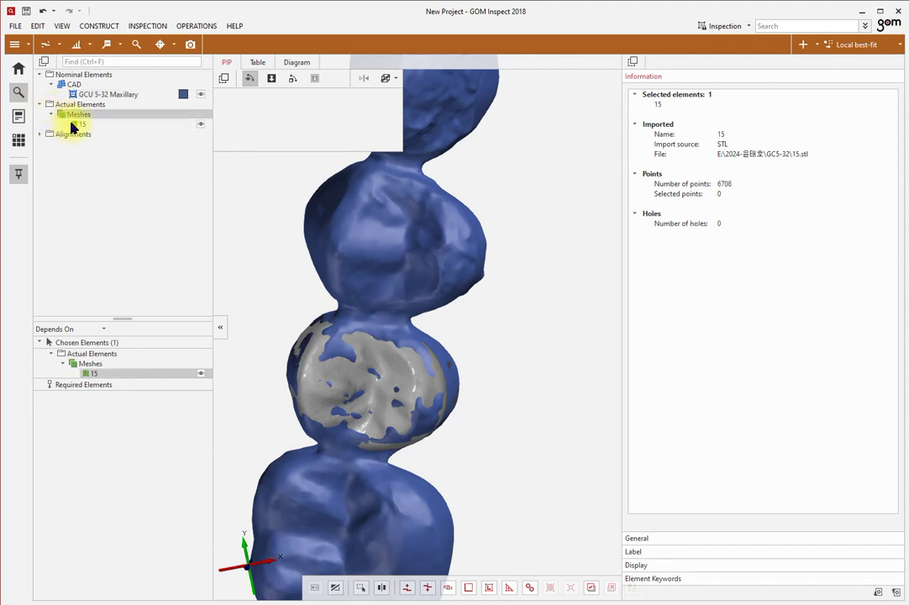
click(77, 124)
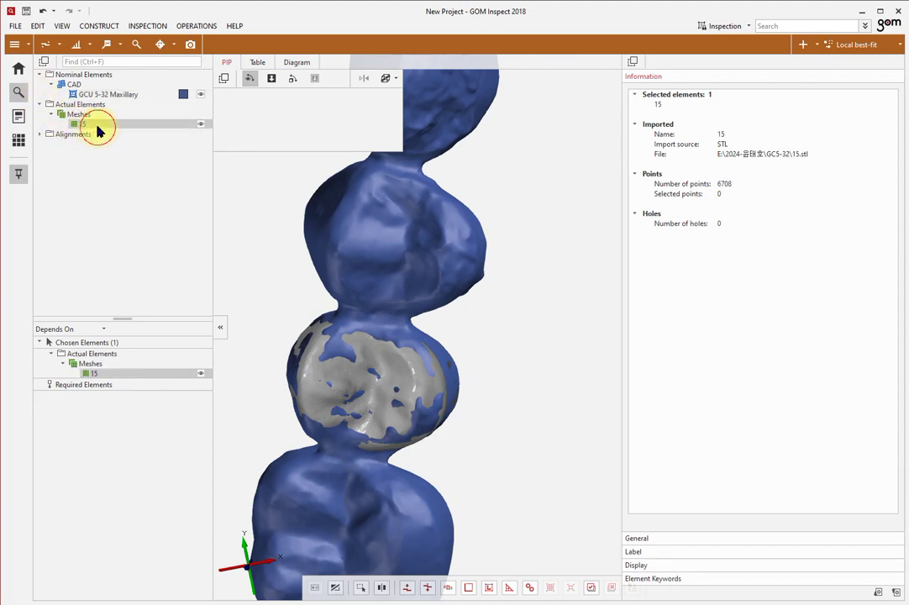
click(17, 26)
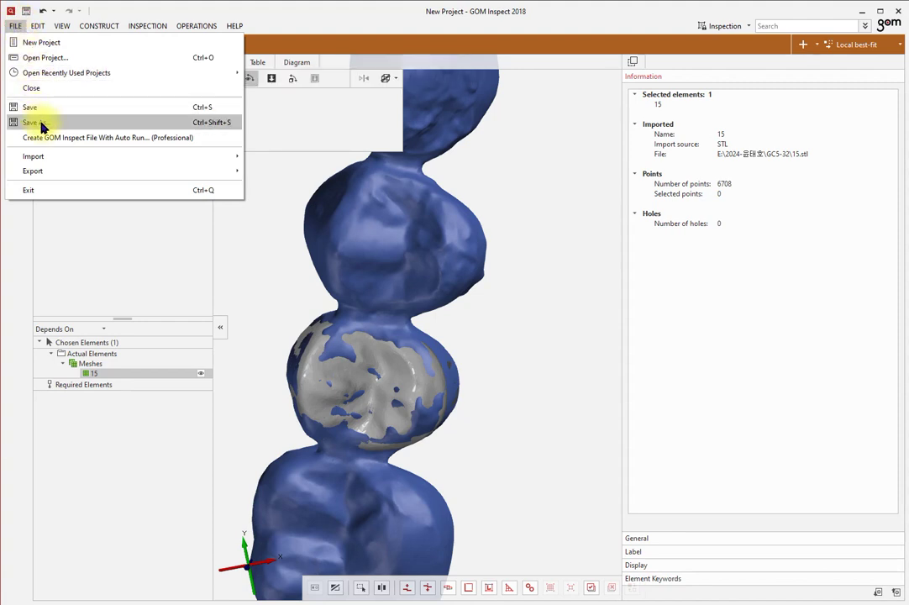
mouse_move(46, 172)
mouse_move(291, 175)
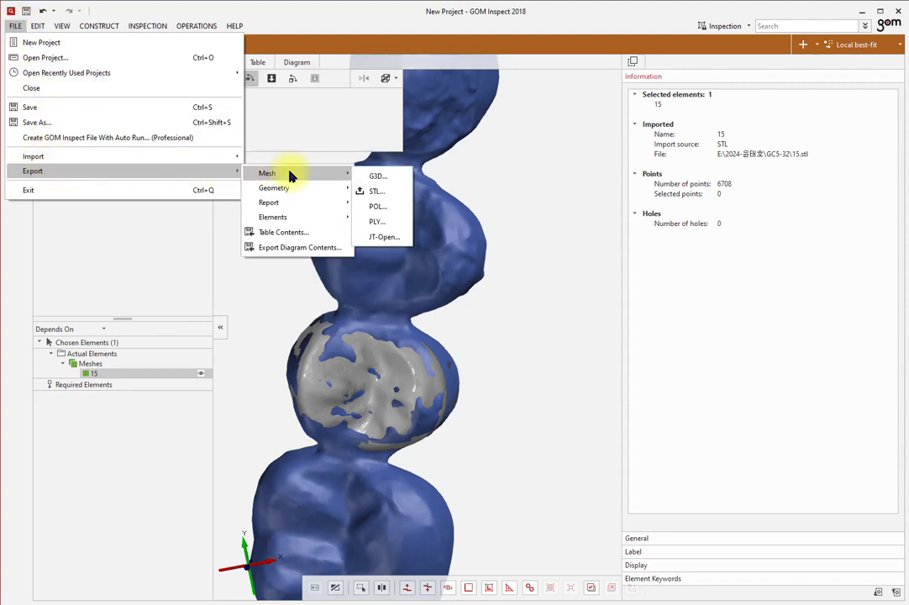
click(392, 191)
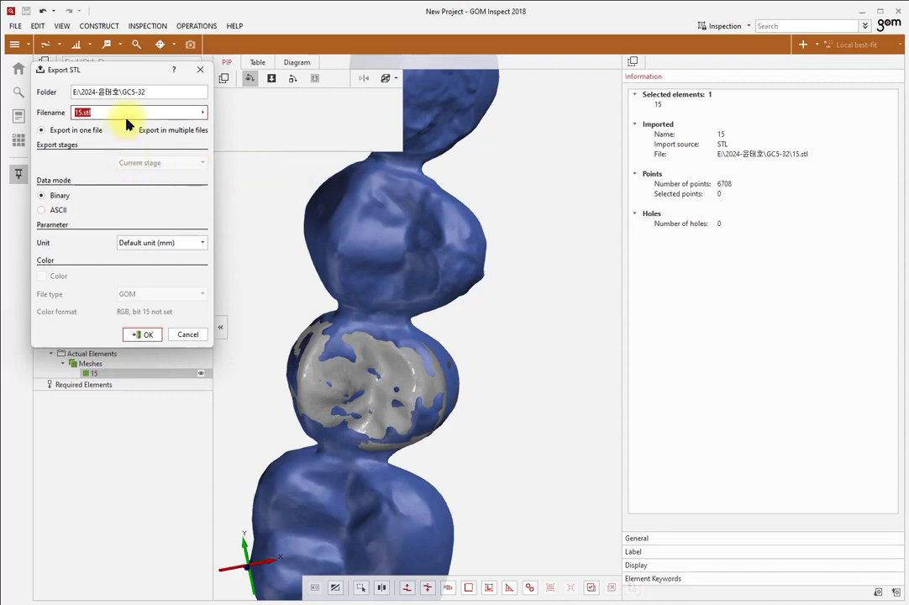
key(Left)
key(Left)
key(Left)
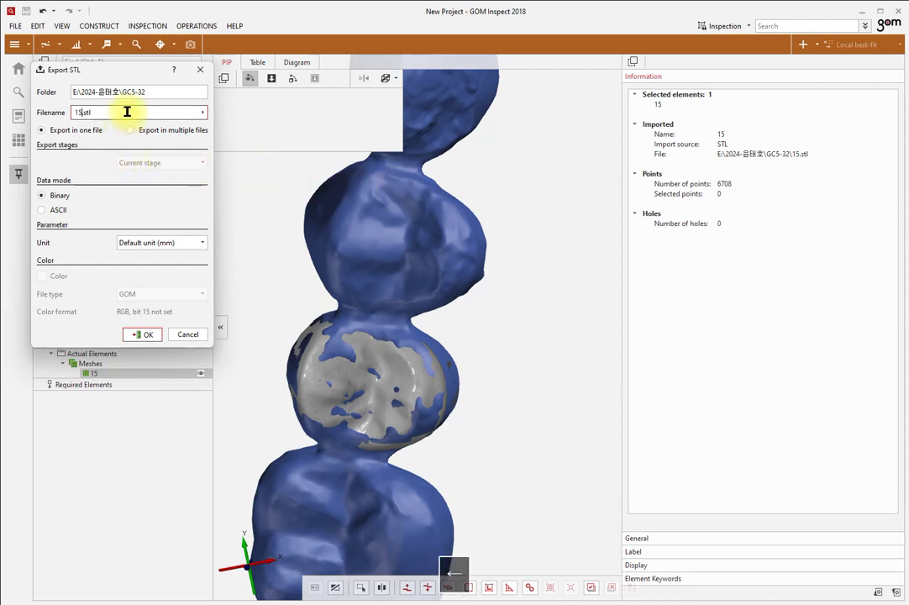
text(-aligned)
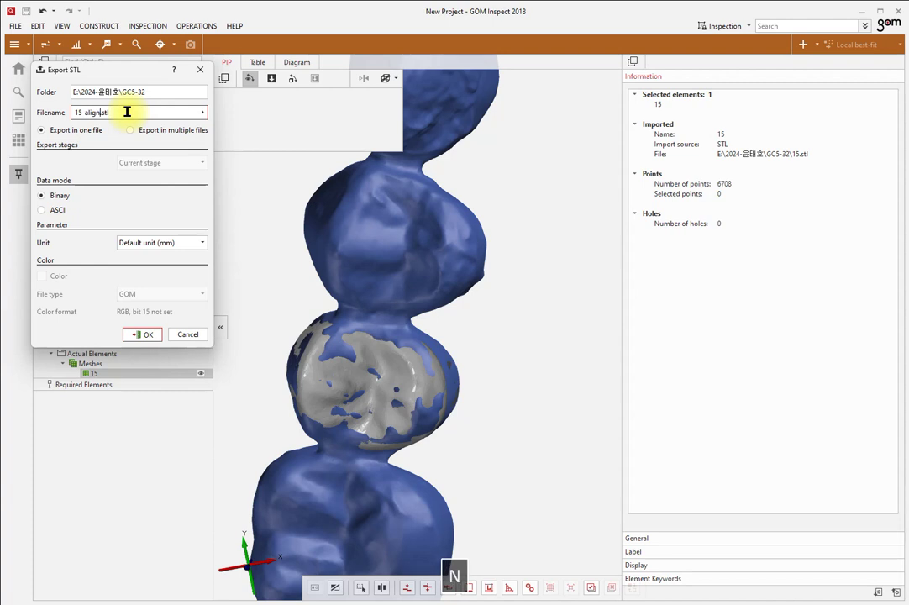
click(143, 335)
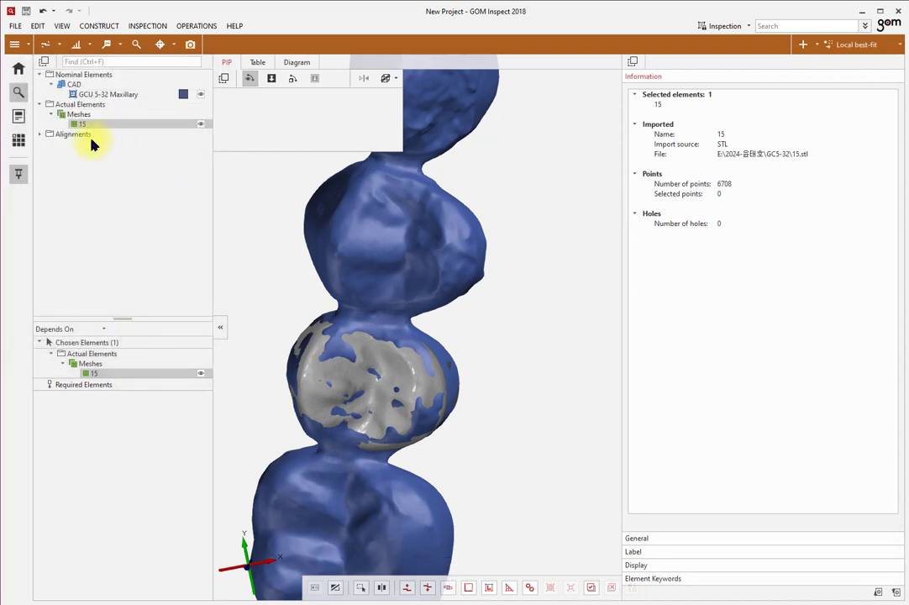
scroll(344, 246, down, 2)
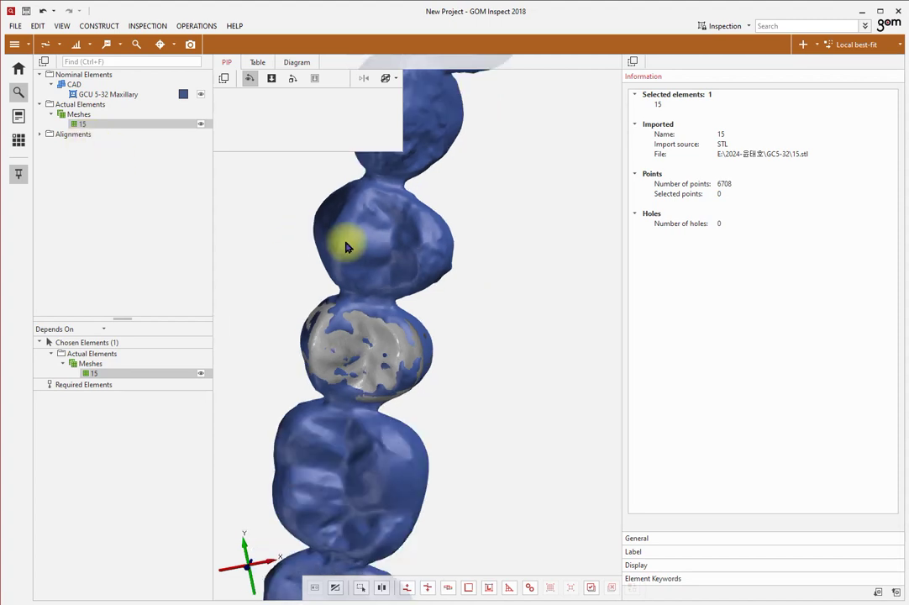